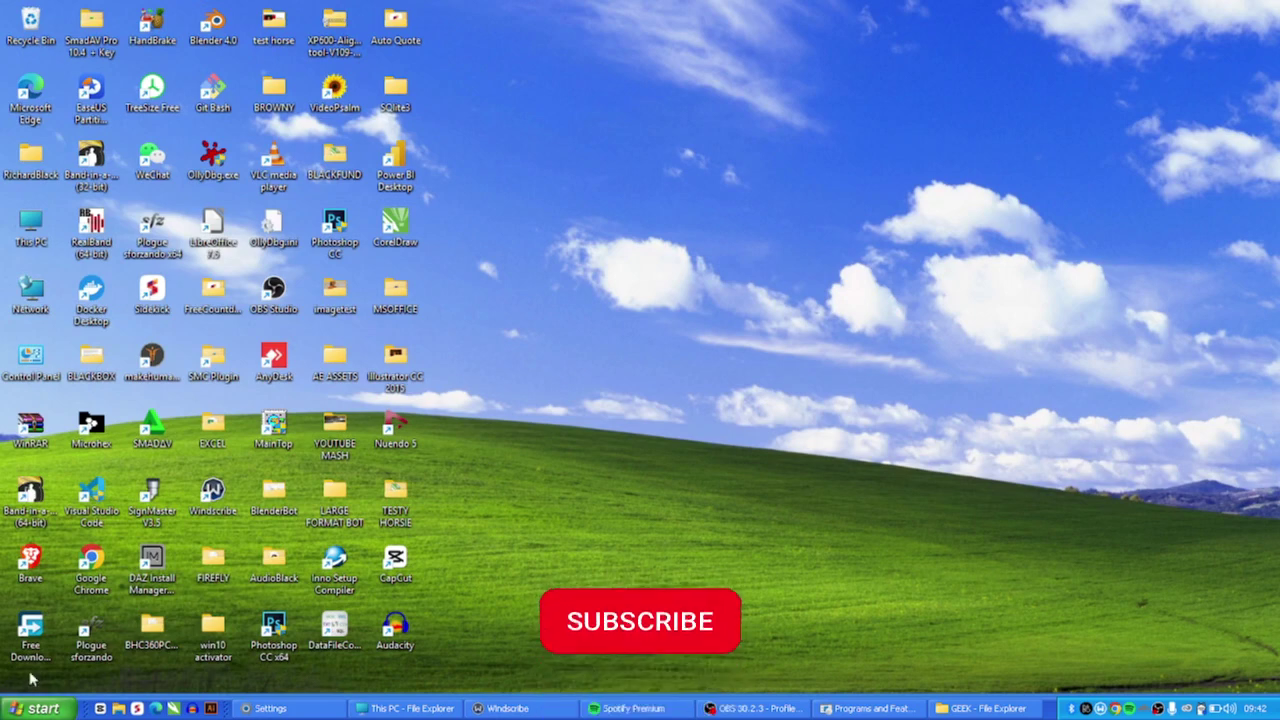
# Examine the XP-style Start menu over the desktop, including its program list and system shortcuts.
pyautogui.click(43, 708)
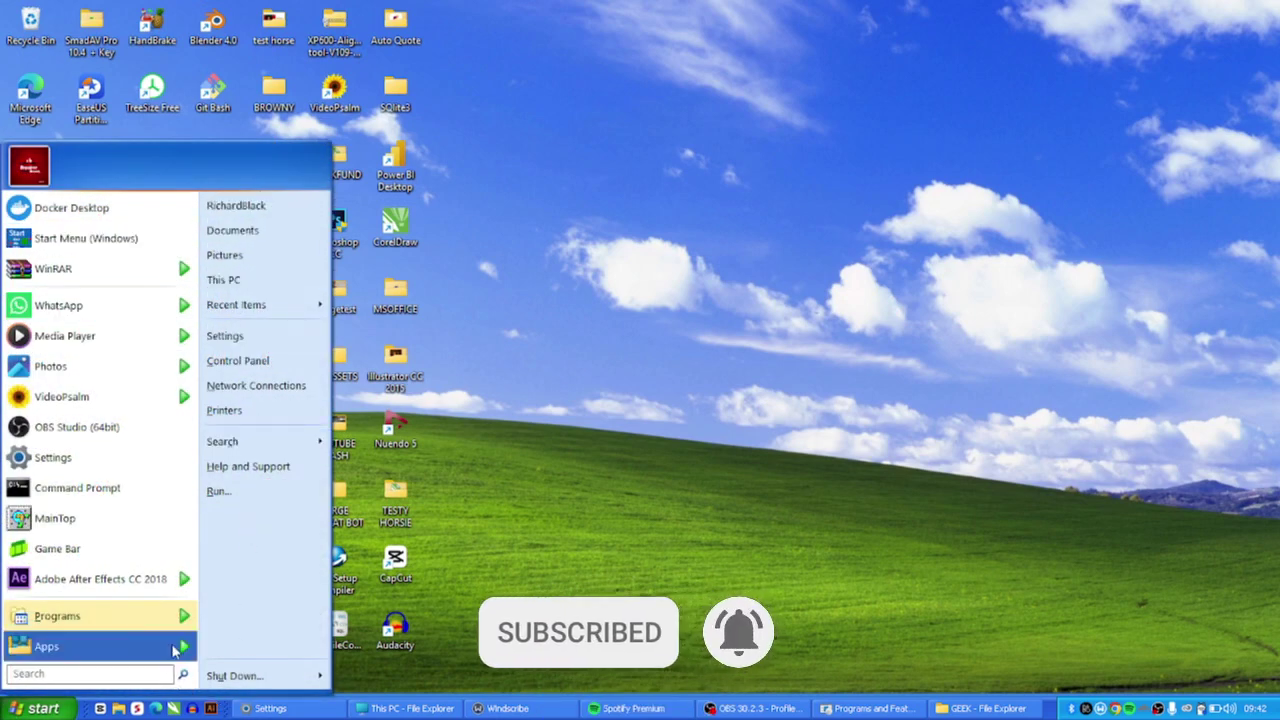
pyautogui.click(540, 197)
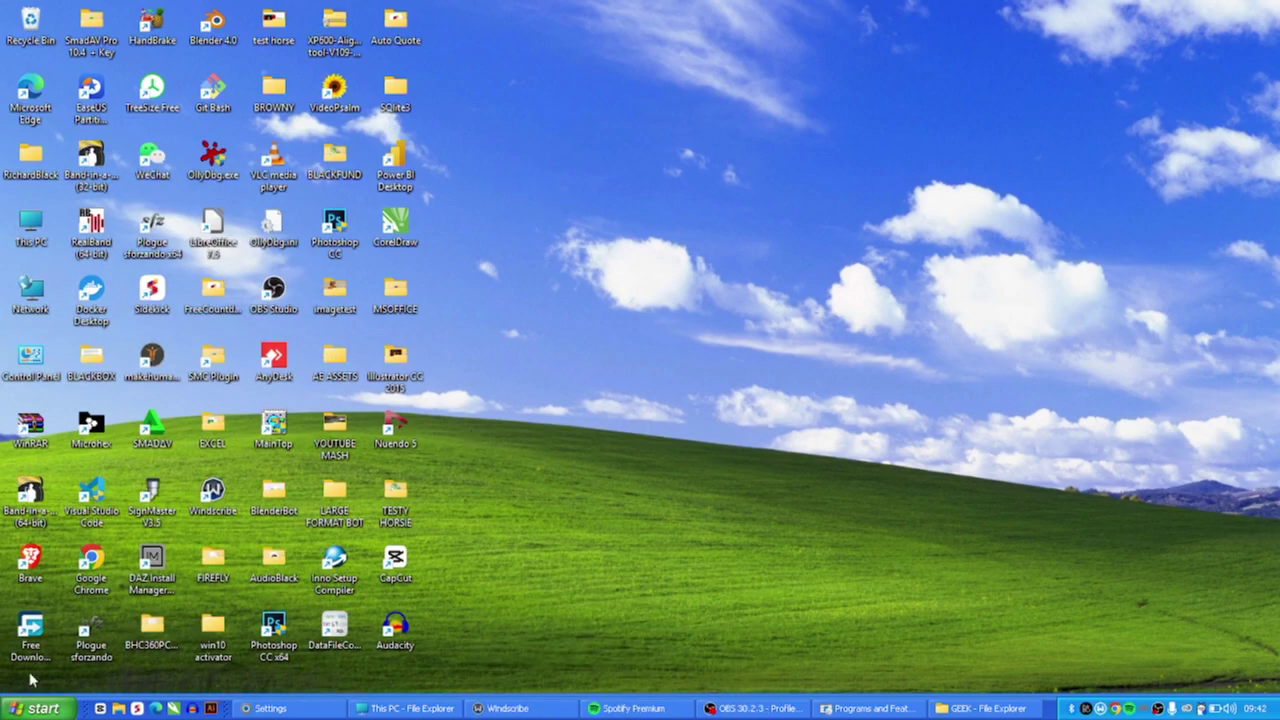
pyautogui.click(36, 706)
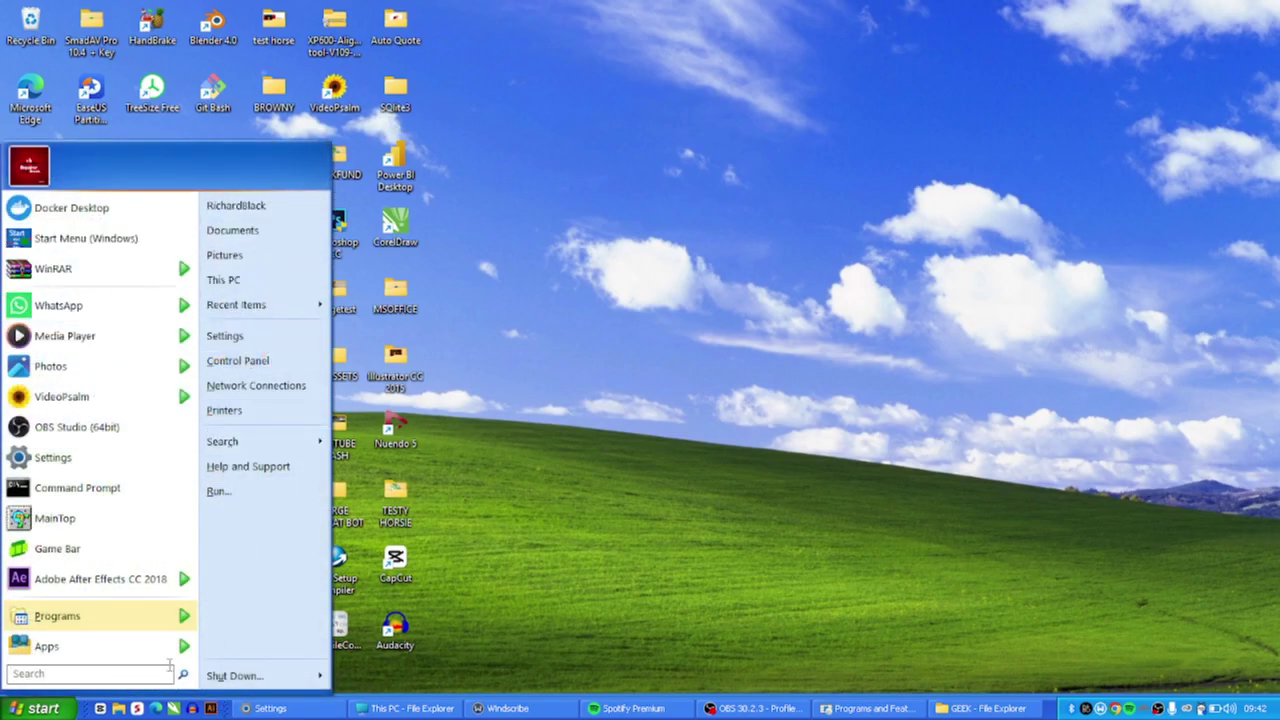
pyautogui.click(555, 203)
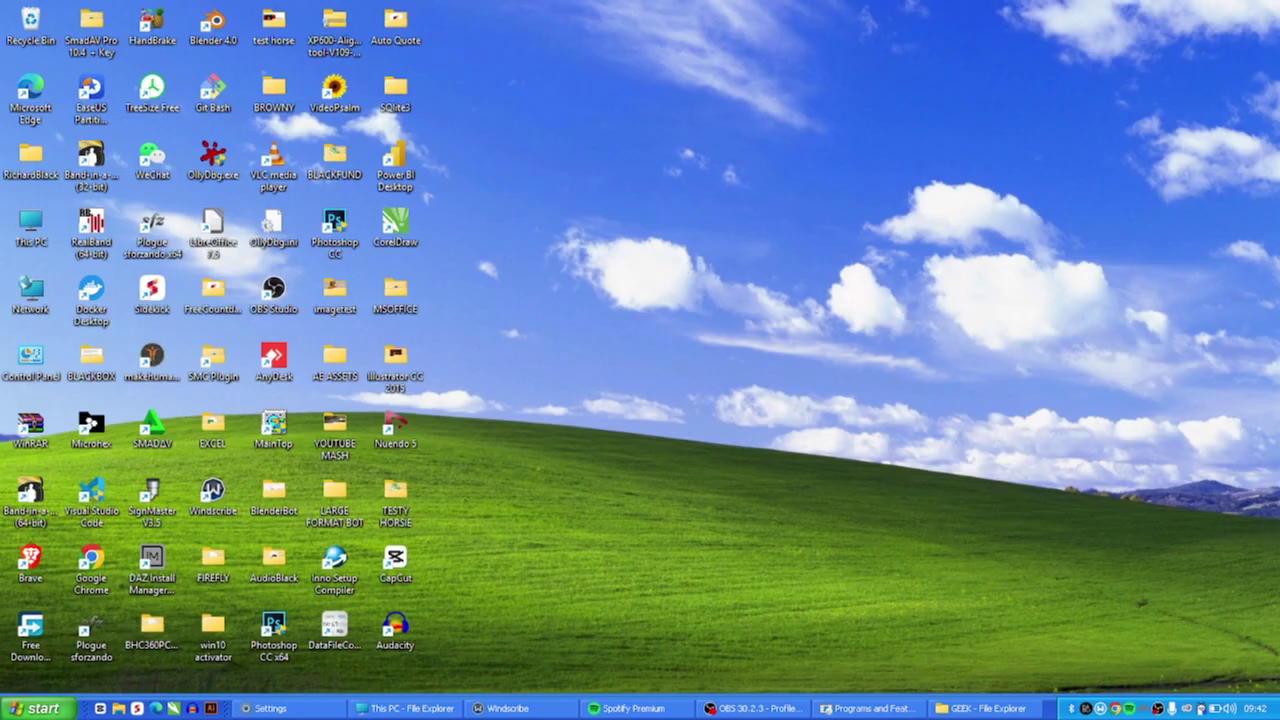
pyautogui.click(35, 708)
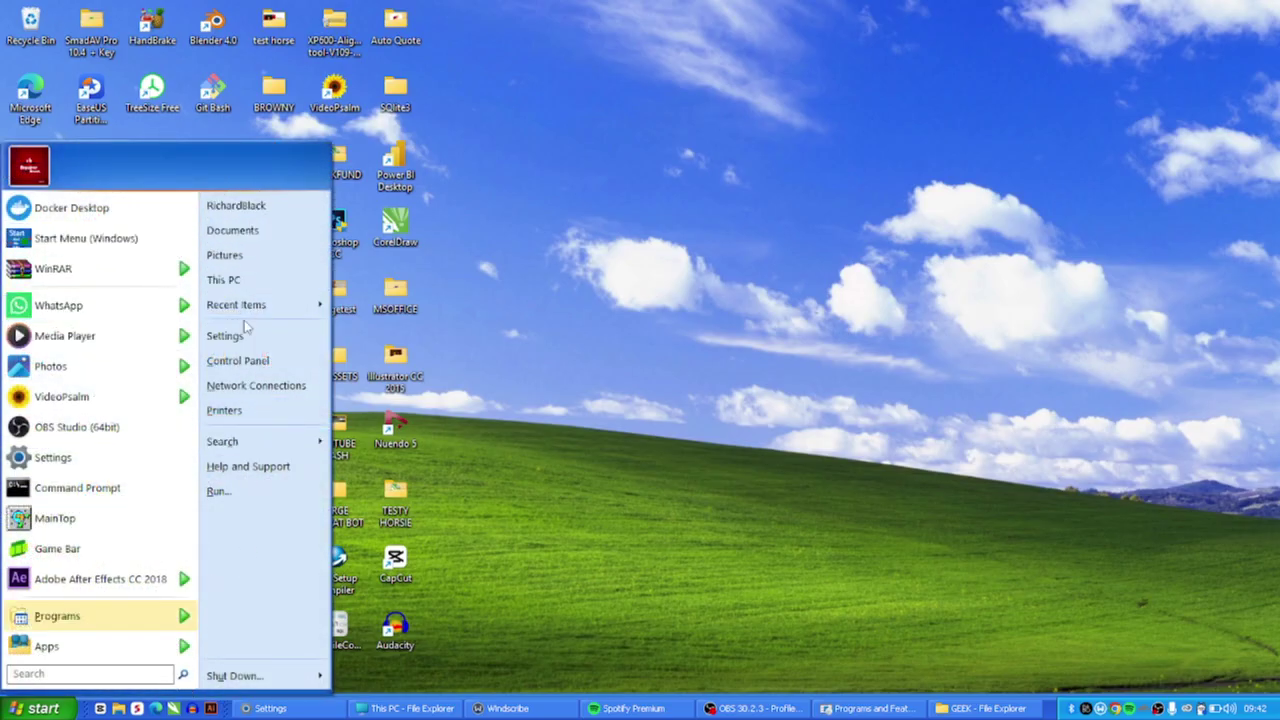
pyautogui.click(557, 200)
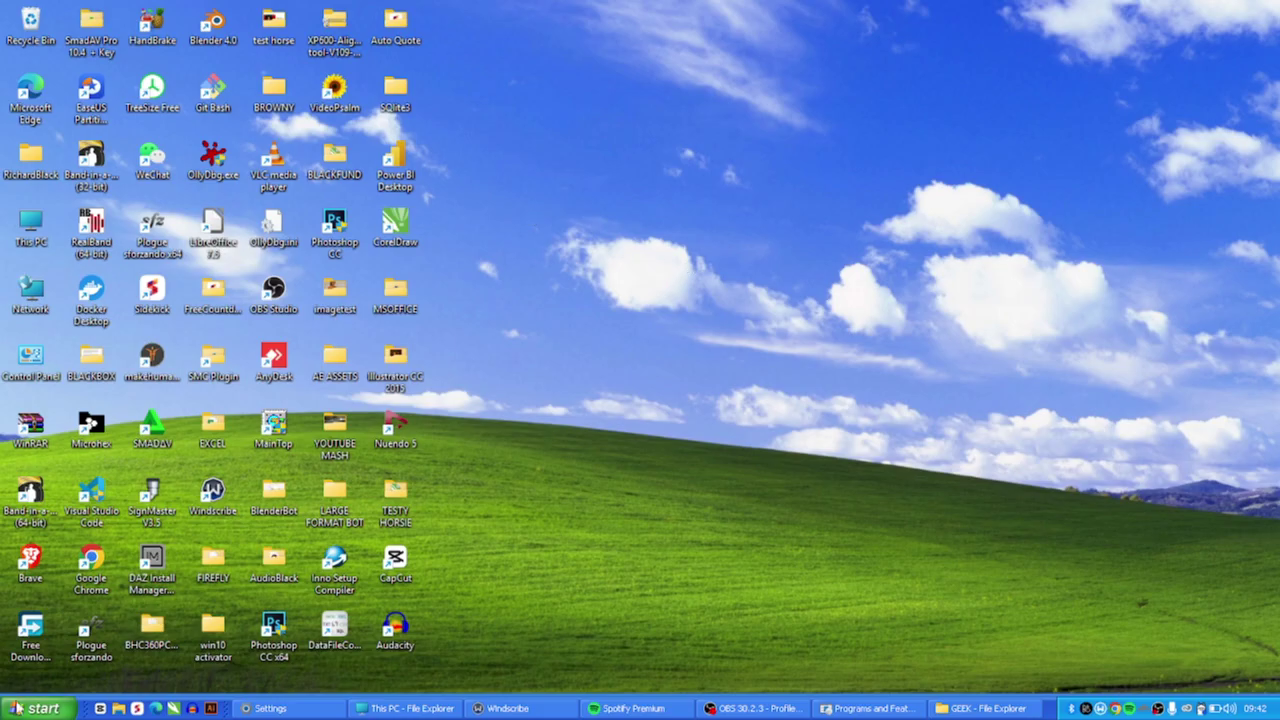
pyautogui.click(40, 708)
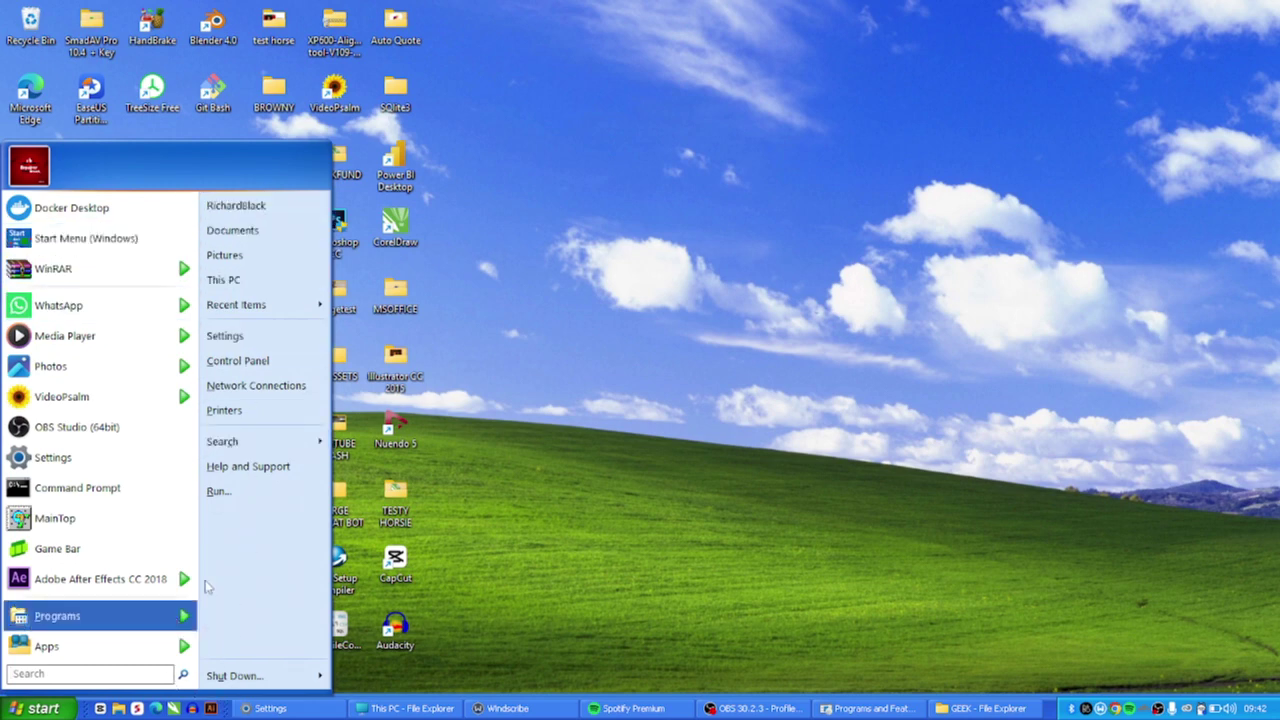
pyautogui.click(548, 199)
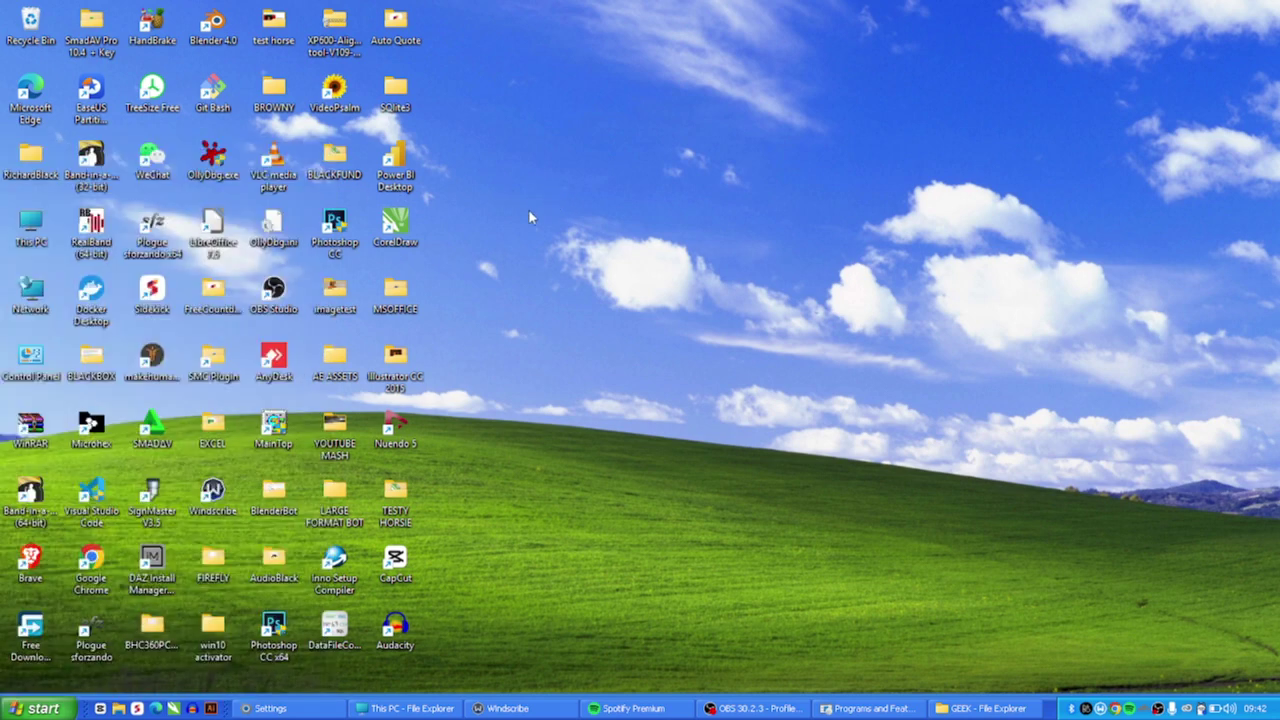
pyautogui.press('super')
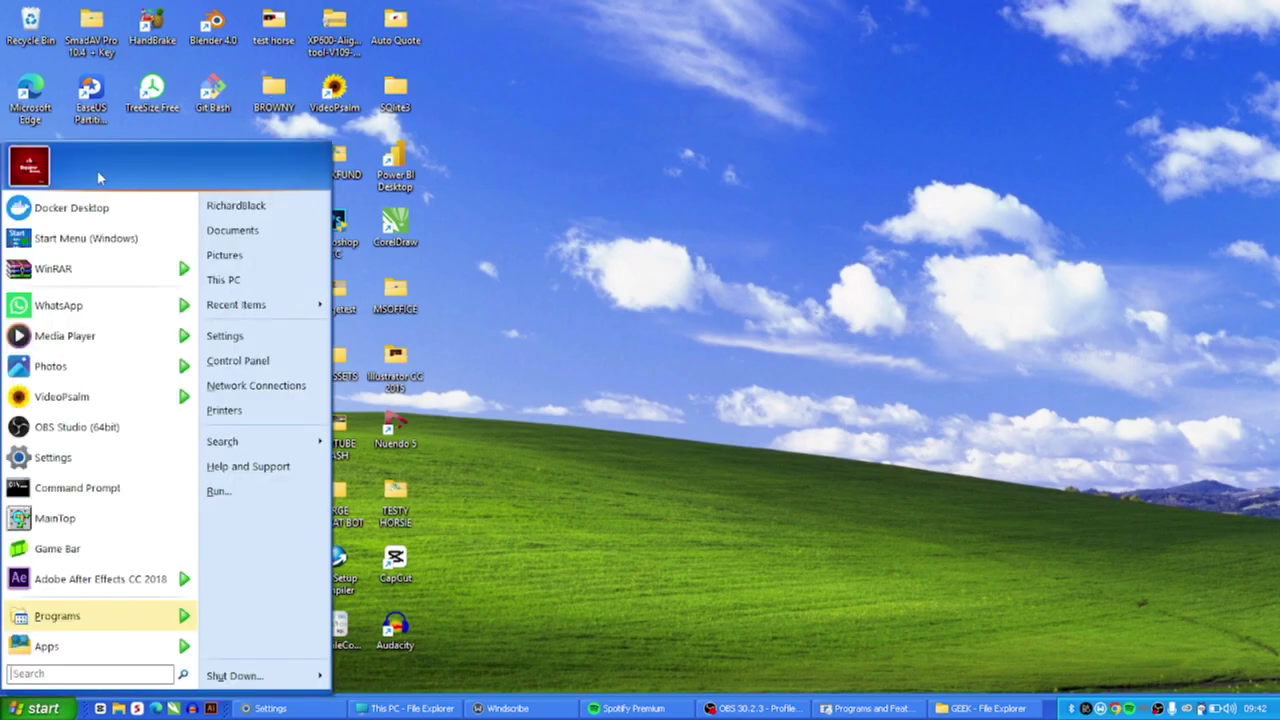
pyautogui.click(4, 708)
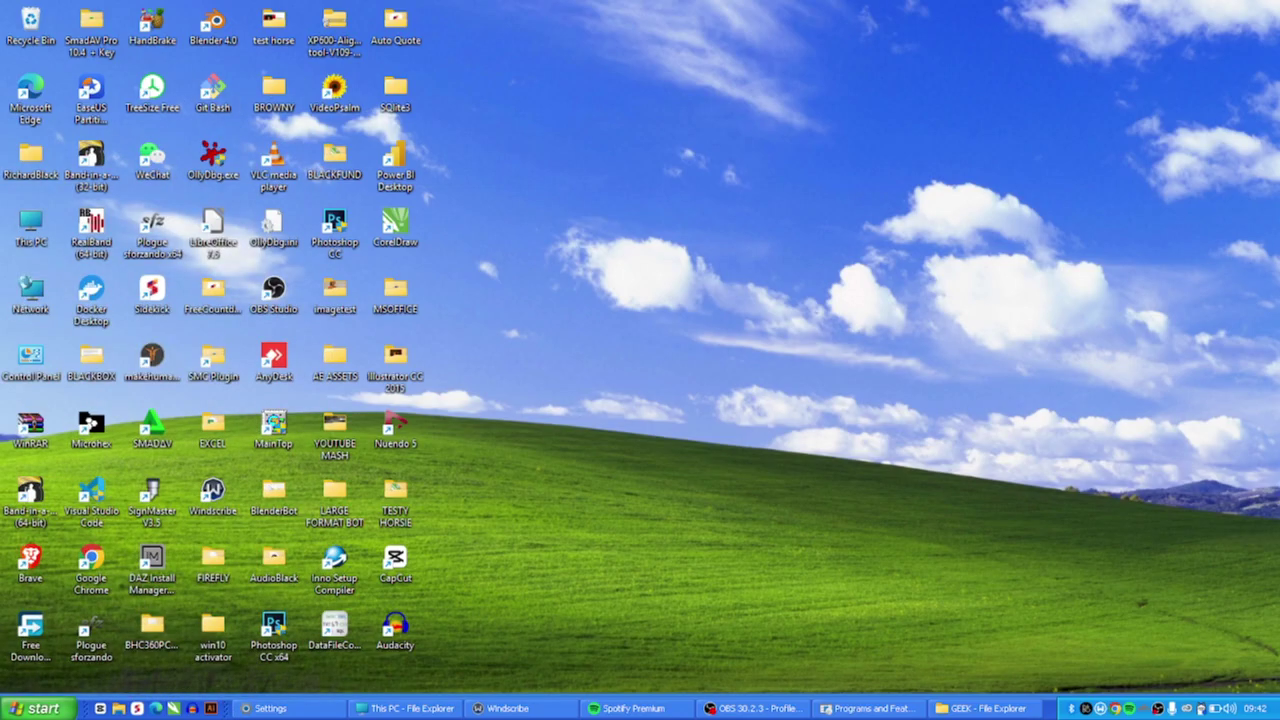
pyautogui.click(20, 708)
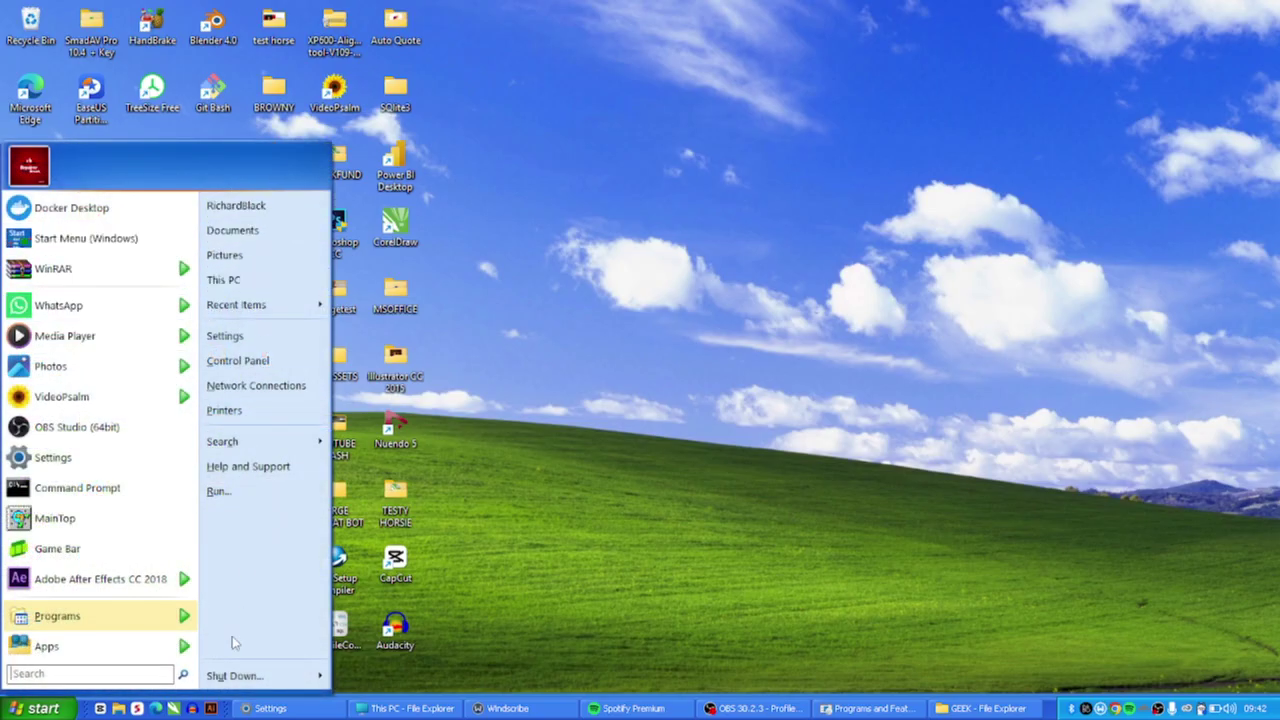
pyautogui.click(557, 200)
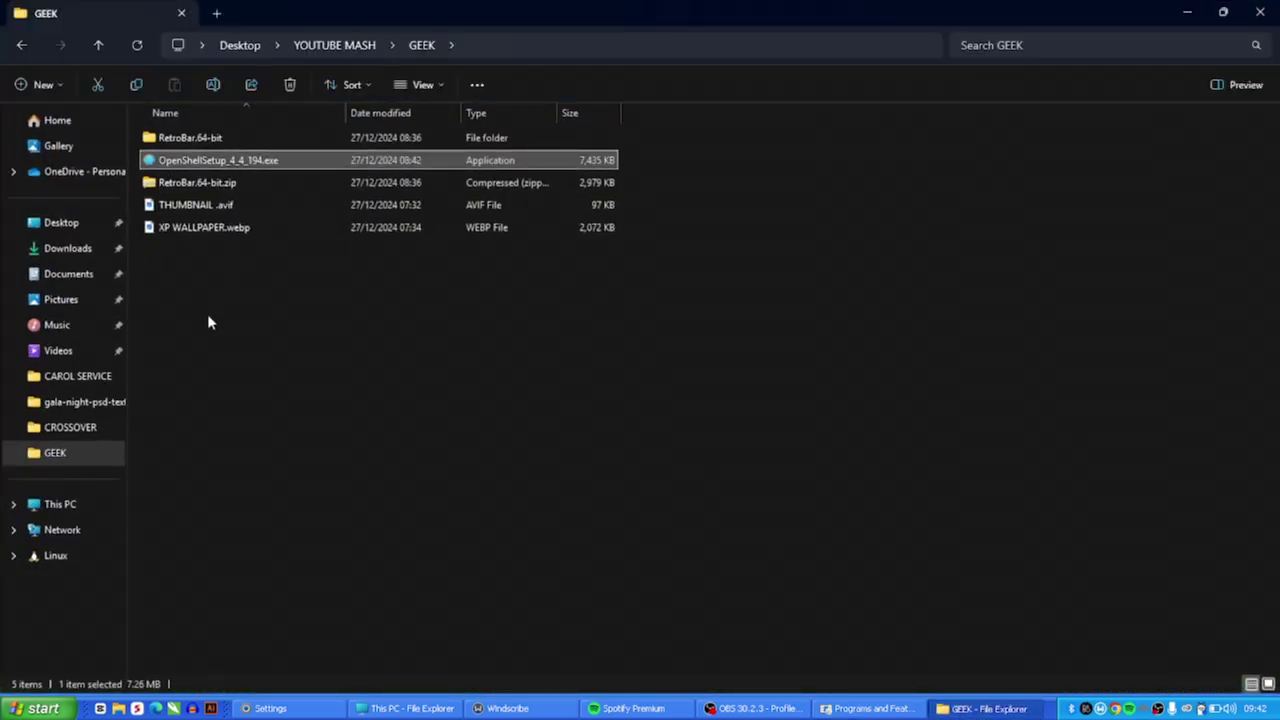
# Review the RetroBar.64-bit folder and OpenShellSetup_4_4_194.exe in the GEEK folder, and view the XP-style Start menu.
pyautogui.click(249, 320)
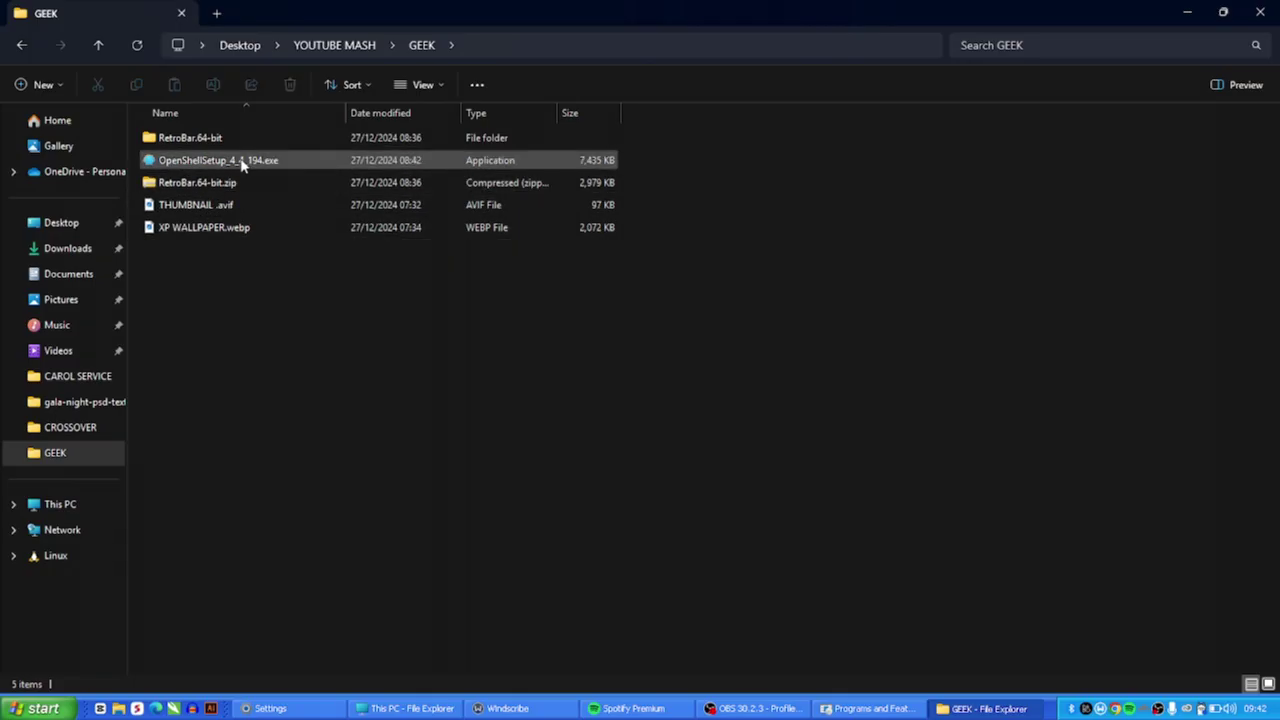
pyautogui.moveTo(252, 172)
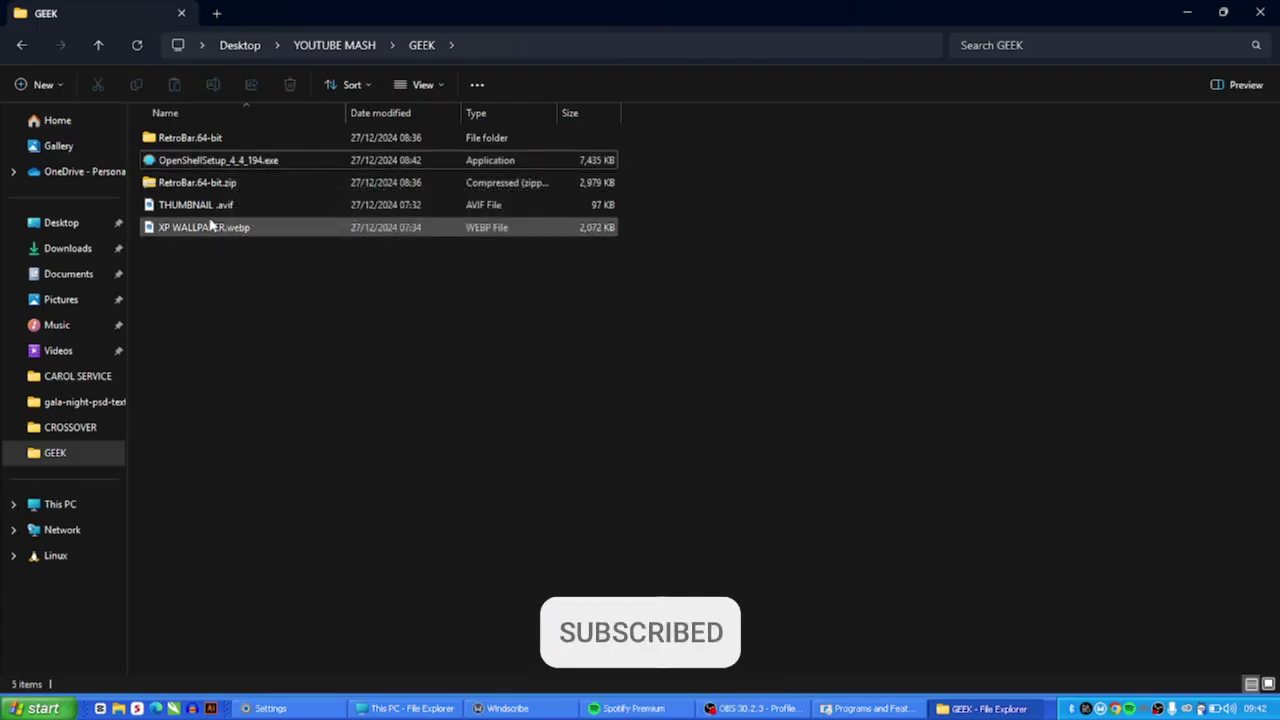
pyautogui.click(186, 142)
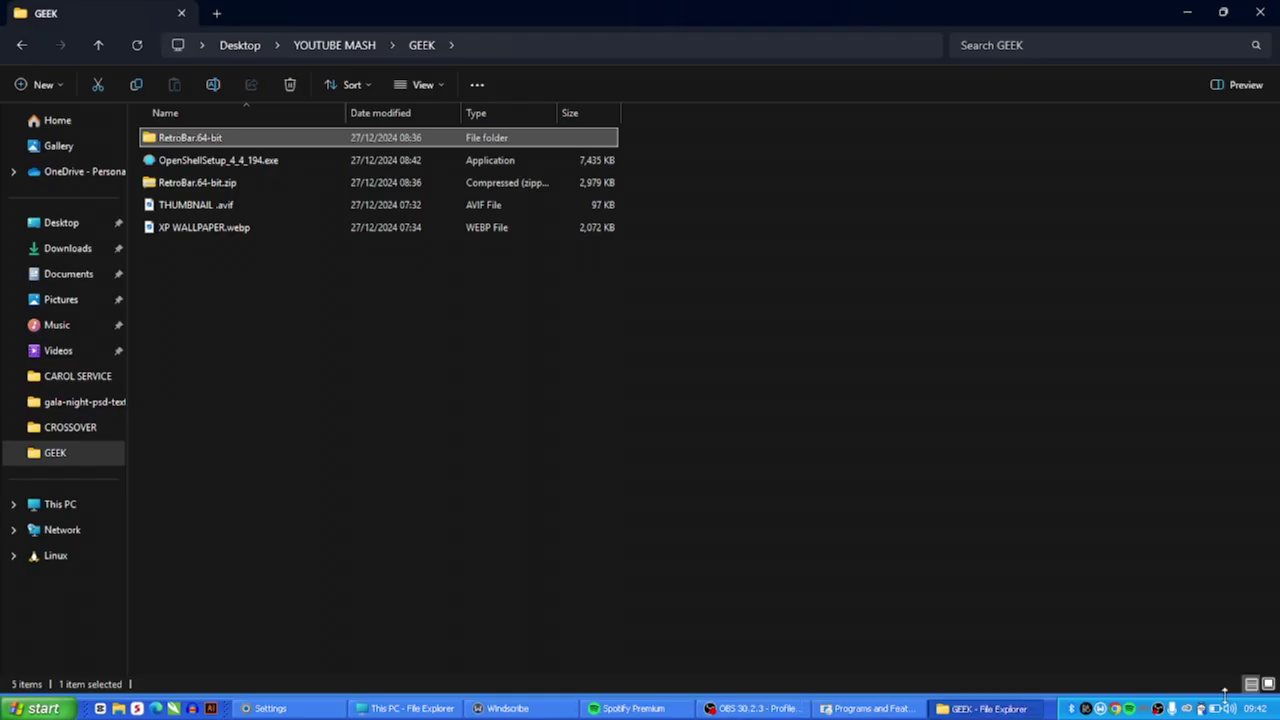
pyautogui.click(199, 167)
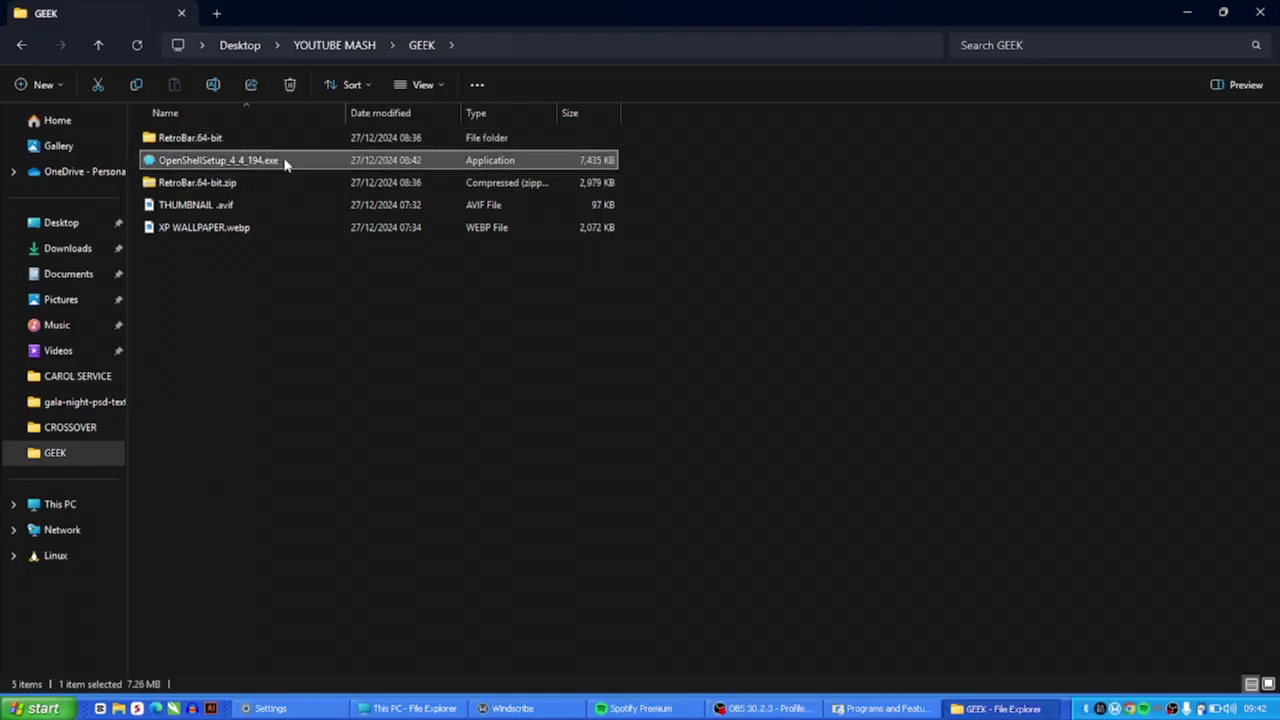
pyautogui.click(35, 708)
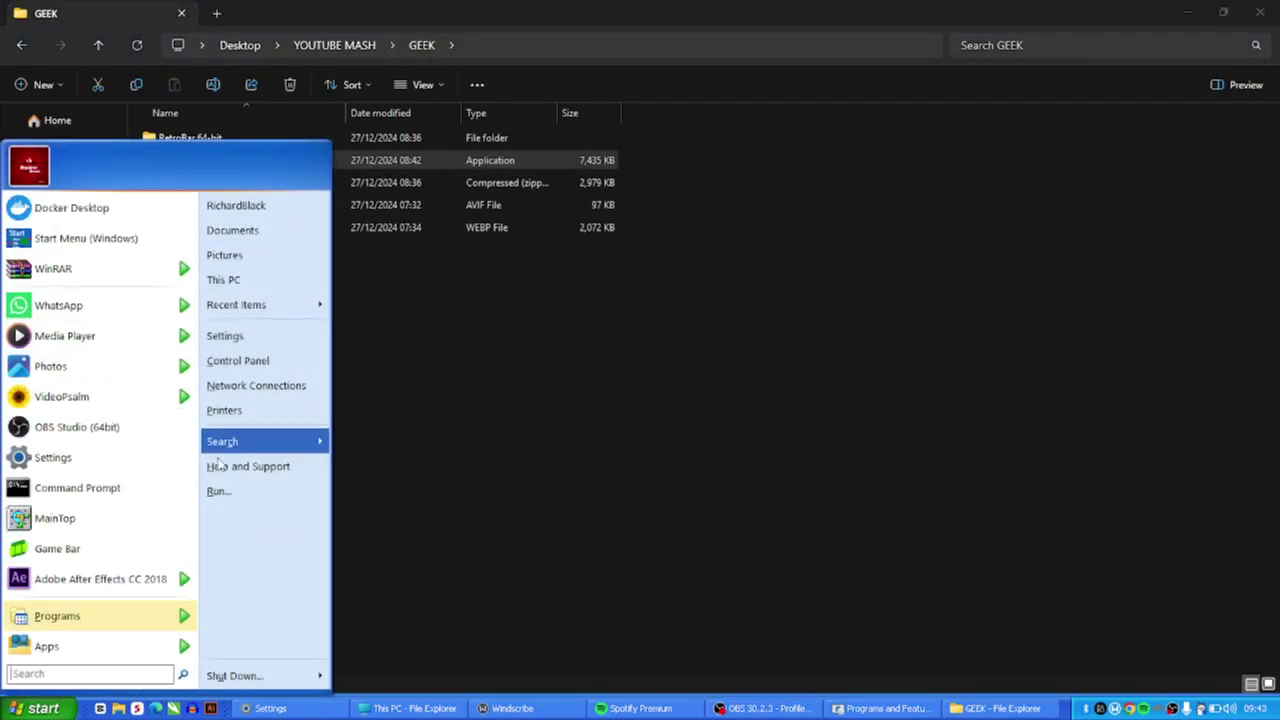
pyautogui.click(527, 567)
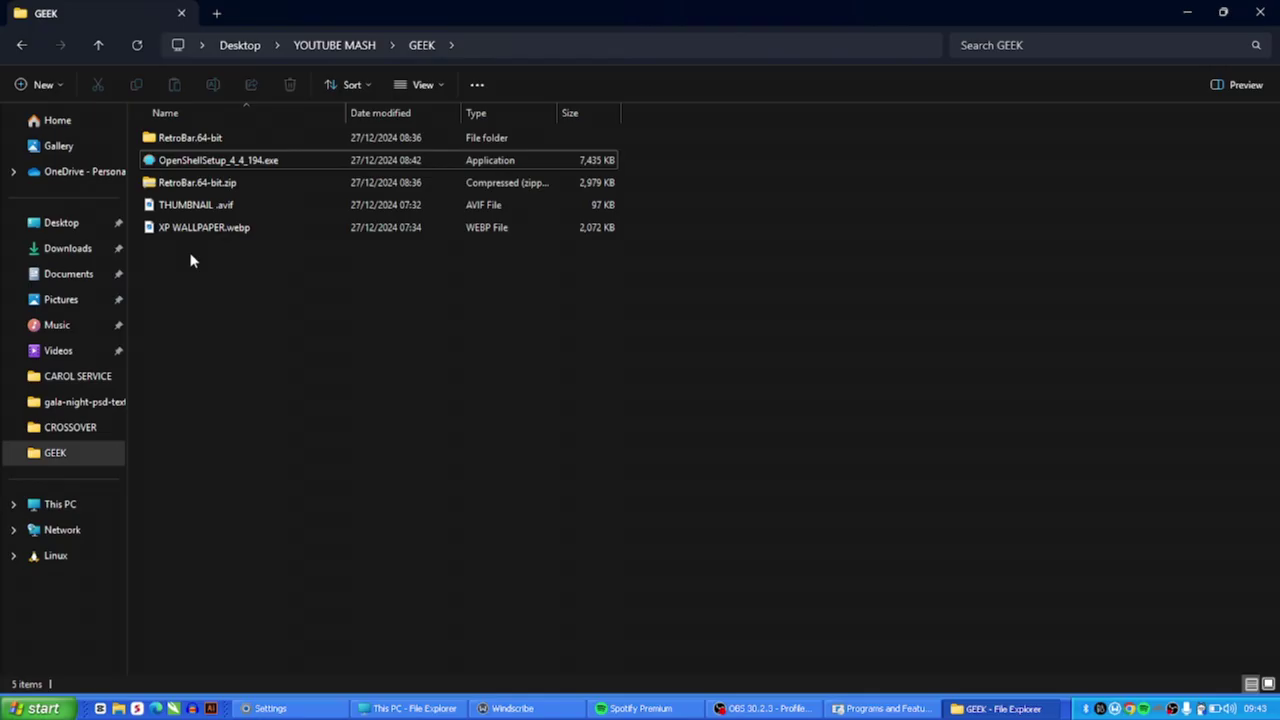
# Open XP WALLPAPER.webp from the GEEK folder to preview the wallpaper image.
pyautogui.click(162, 231)
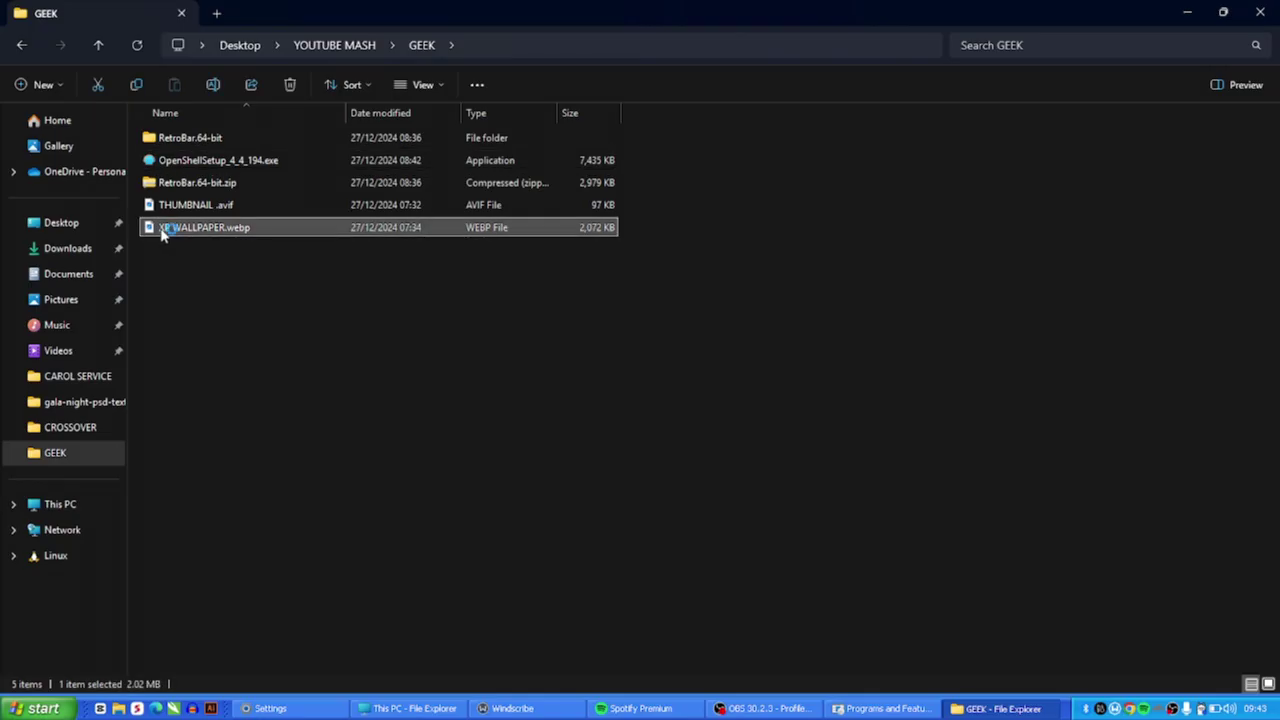
pyautogui.doubleClick(160, 228)
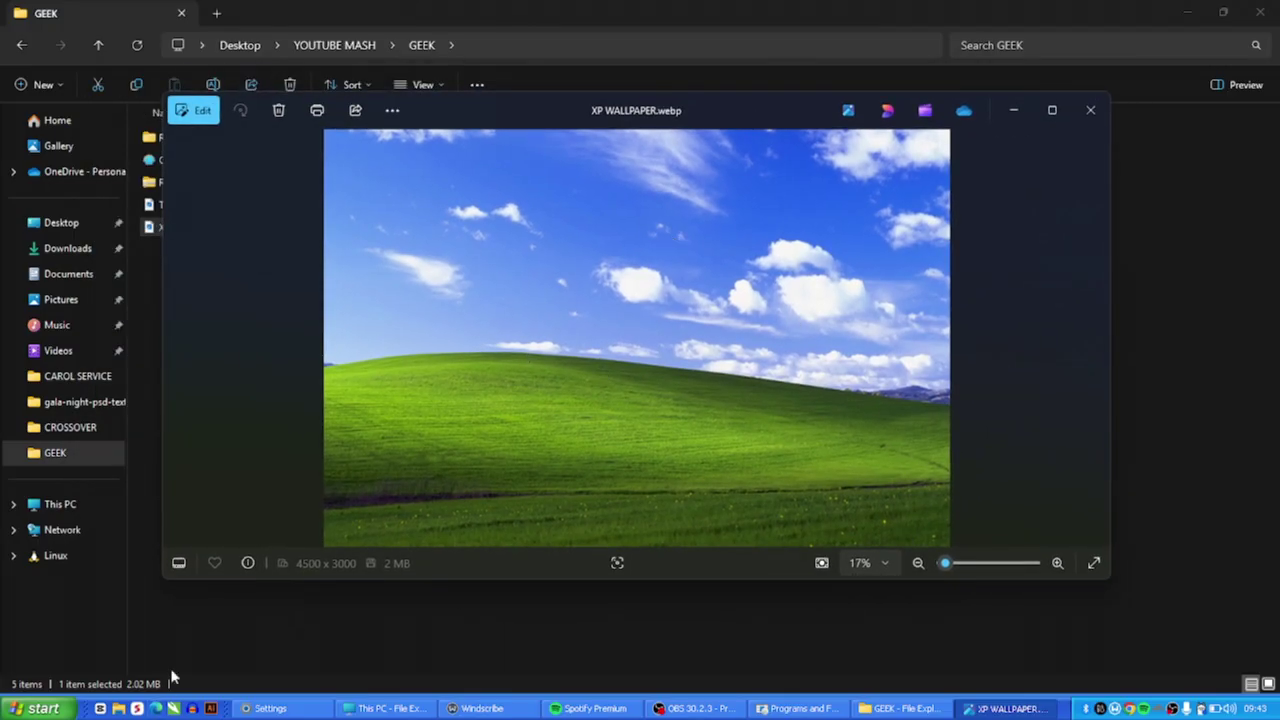
pyautogui.click(42, 708)
pyautogui.moveTo(192, 314)
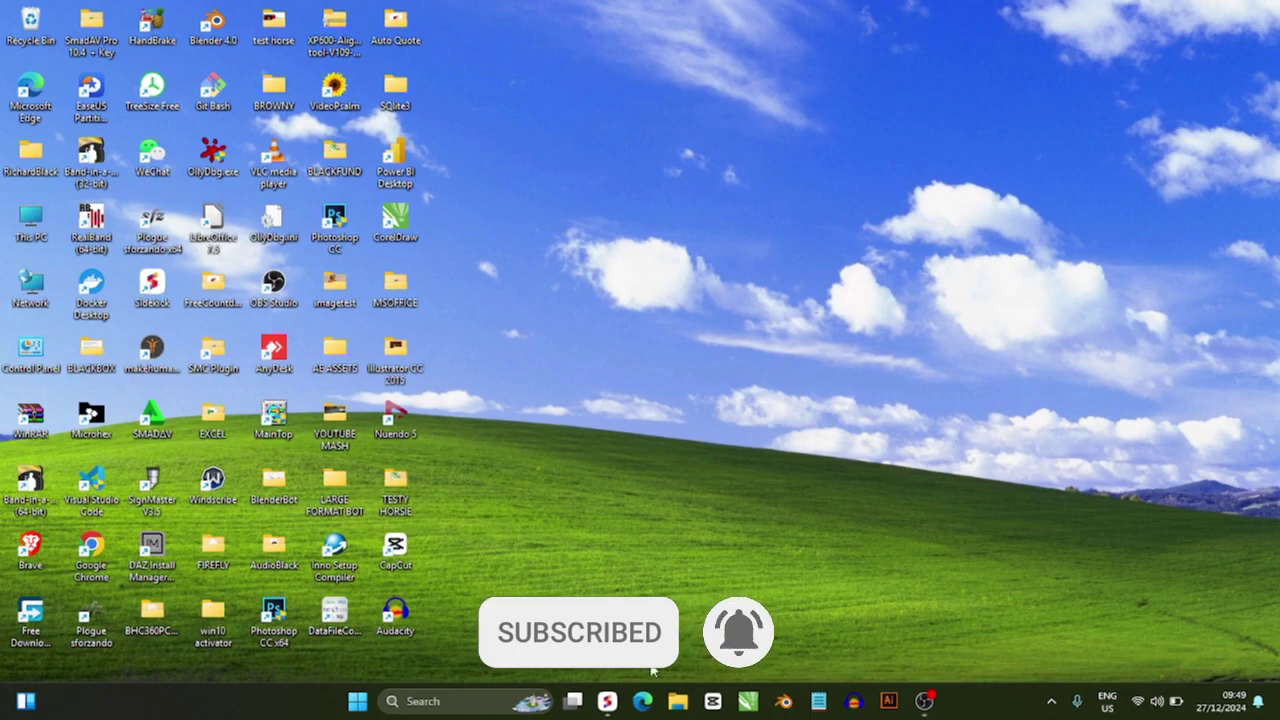
# View the default Windows 11 Start menu and hidden tray icons, and dismiss the Windscribe Location Services warning.
pyautogui.moveTo(613, 710)
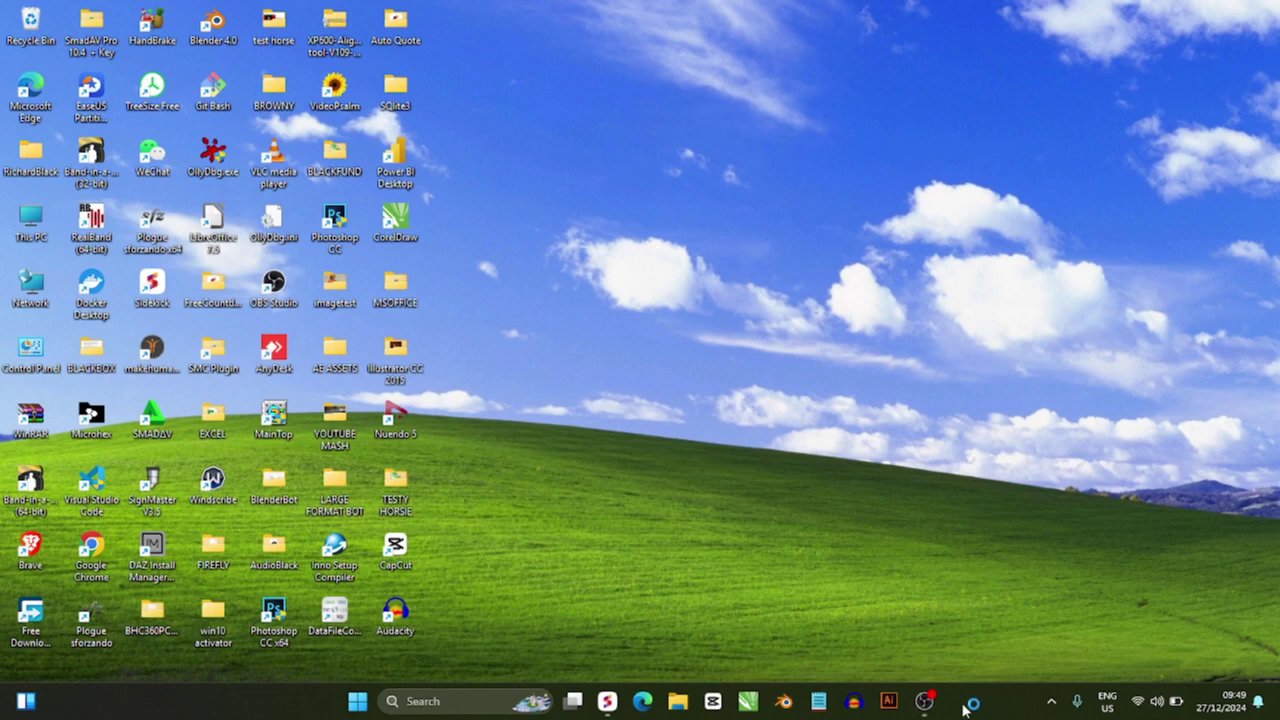
pyautogui.click(357, 701)
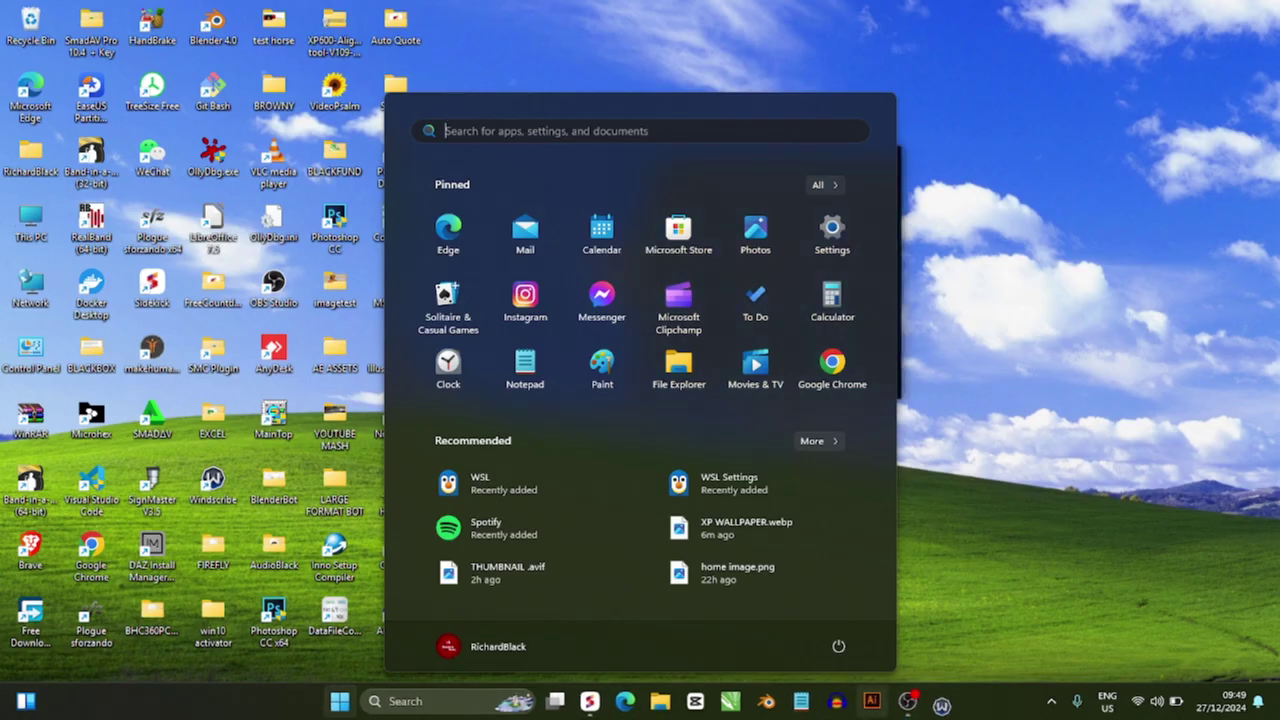
pyautogui.click(1051, 701)
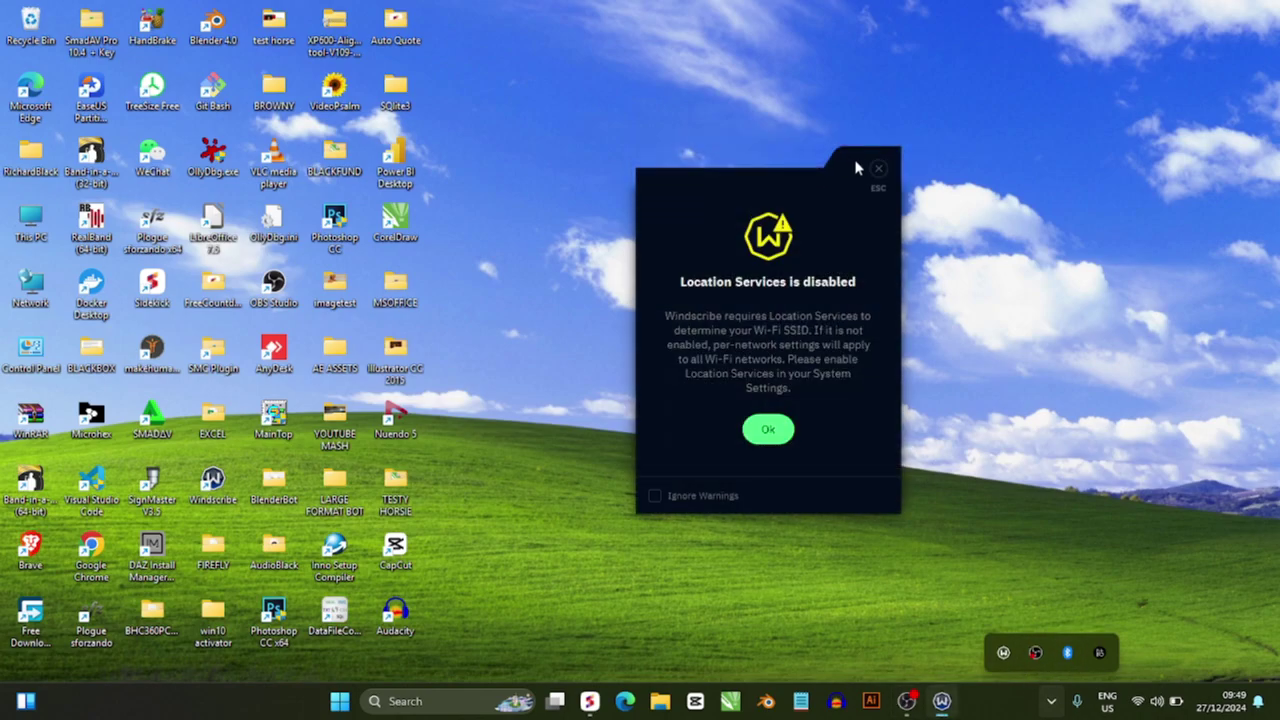
pyautogui.click(876, 168)
pyautogui.click(864, 167)
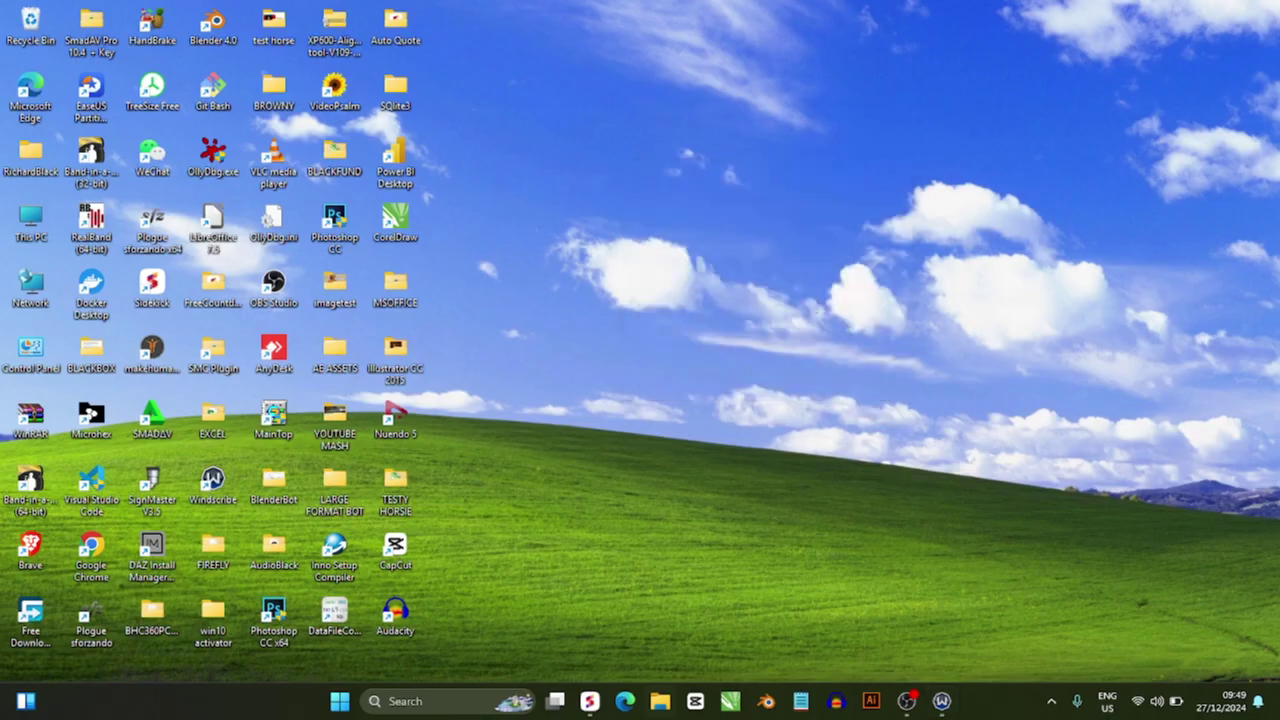
# Switch to the browser and bring up the Open-Shell-Menu v4.4.194 release page on GitHub.
pyautogui.click(589, 701)
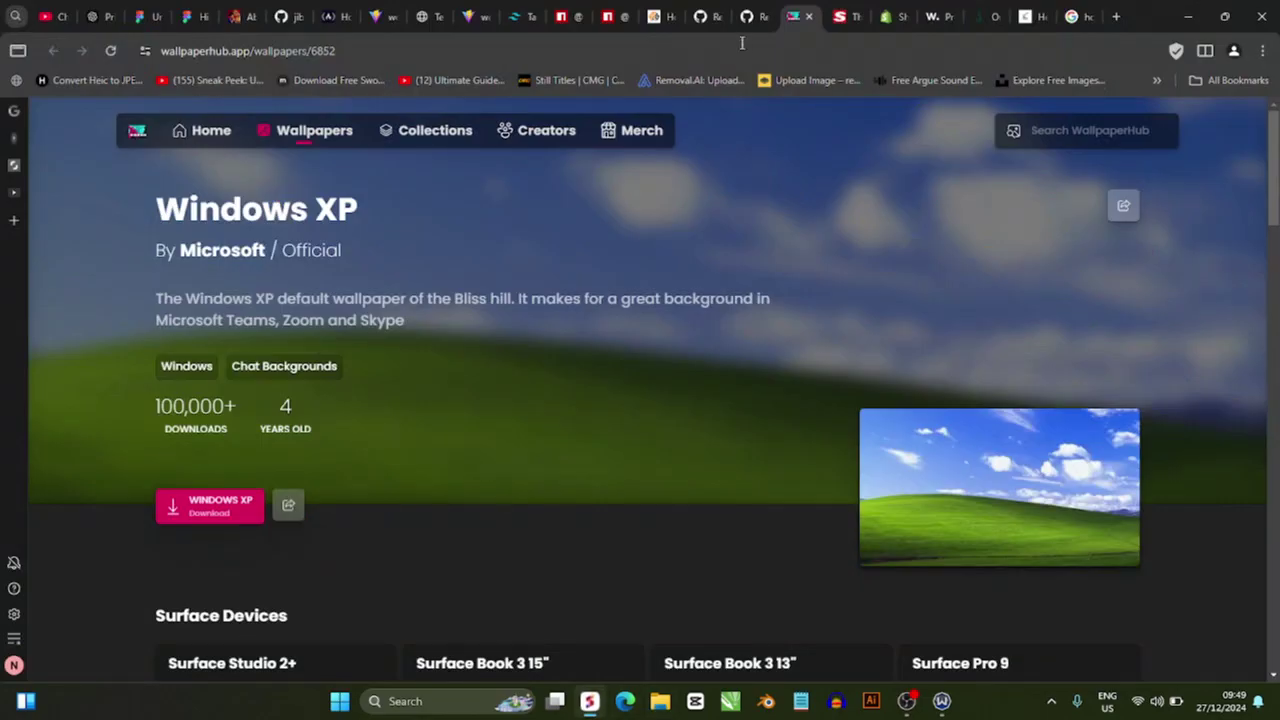
pyautogui.click(701, 20)
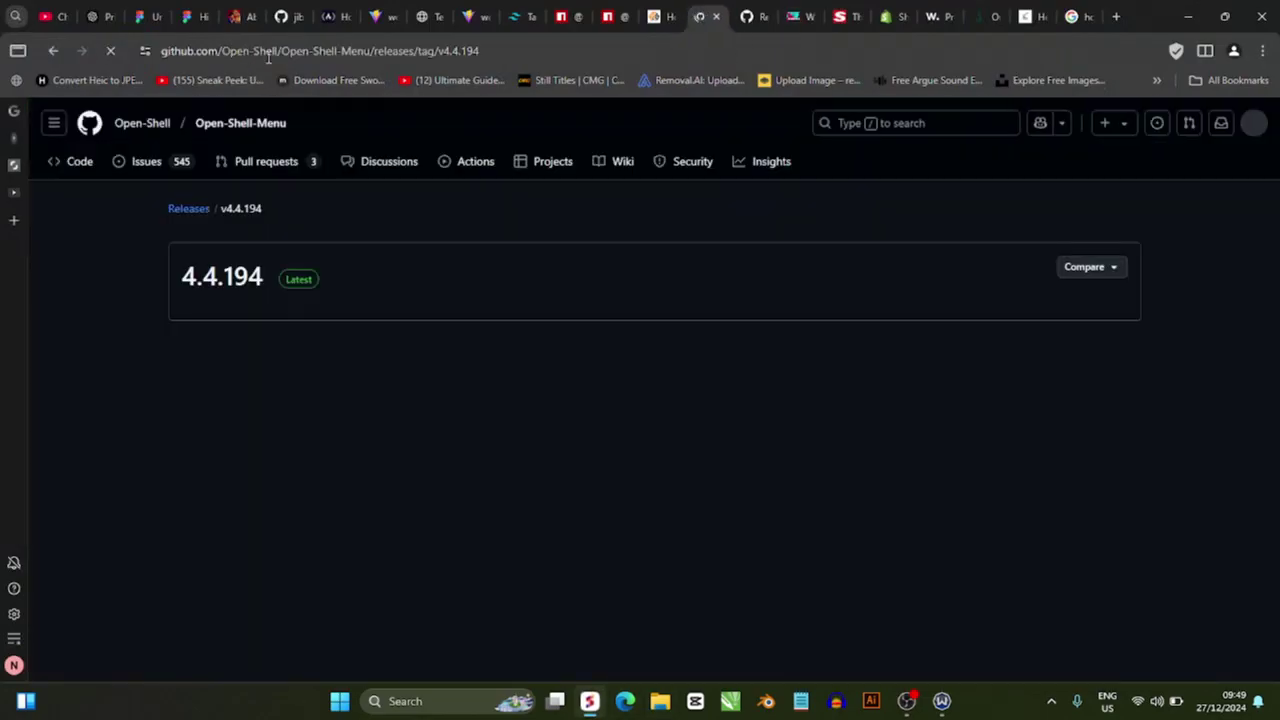
pyautogui.click(300, 52)
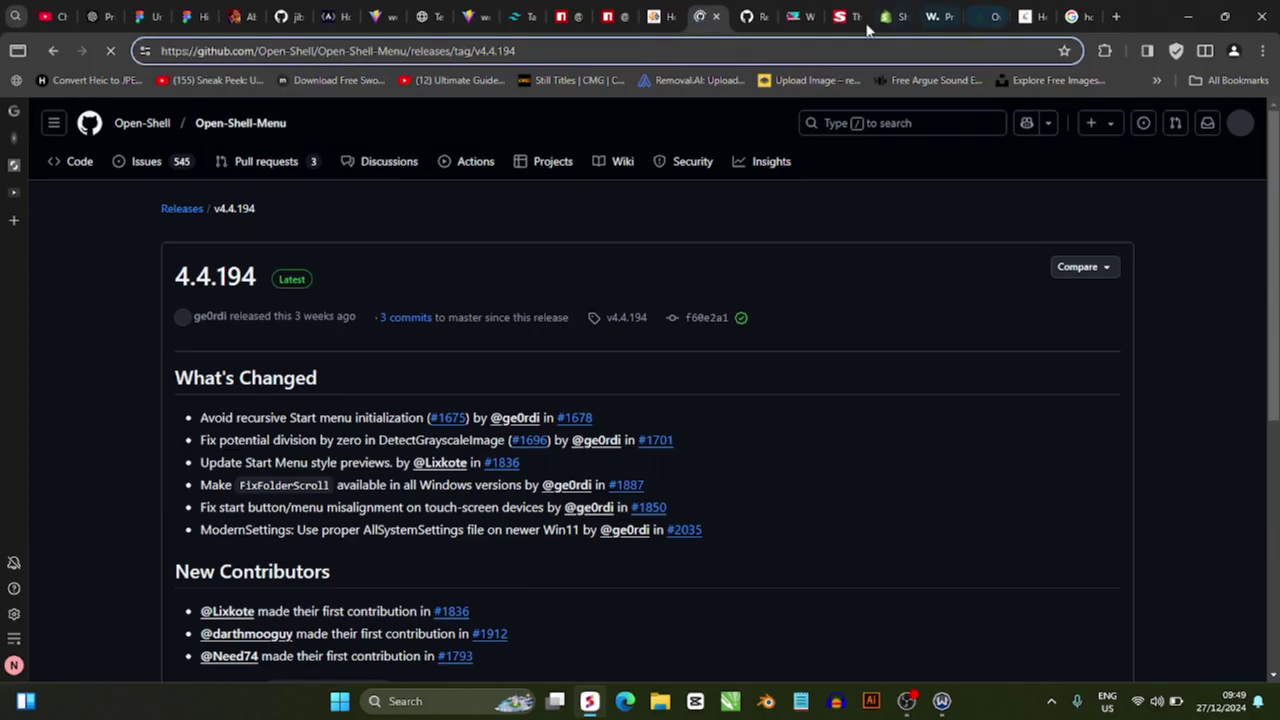
# Examine the Google results for "how to uninstall hidden apps in windows 11" and briefly recheck the Open-Shell-Menu release page.
pyautogui.click(1077, 17)
pyautogui.scroll(-3, 314, 190)
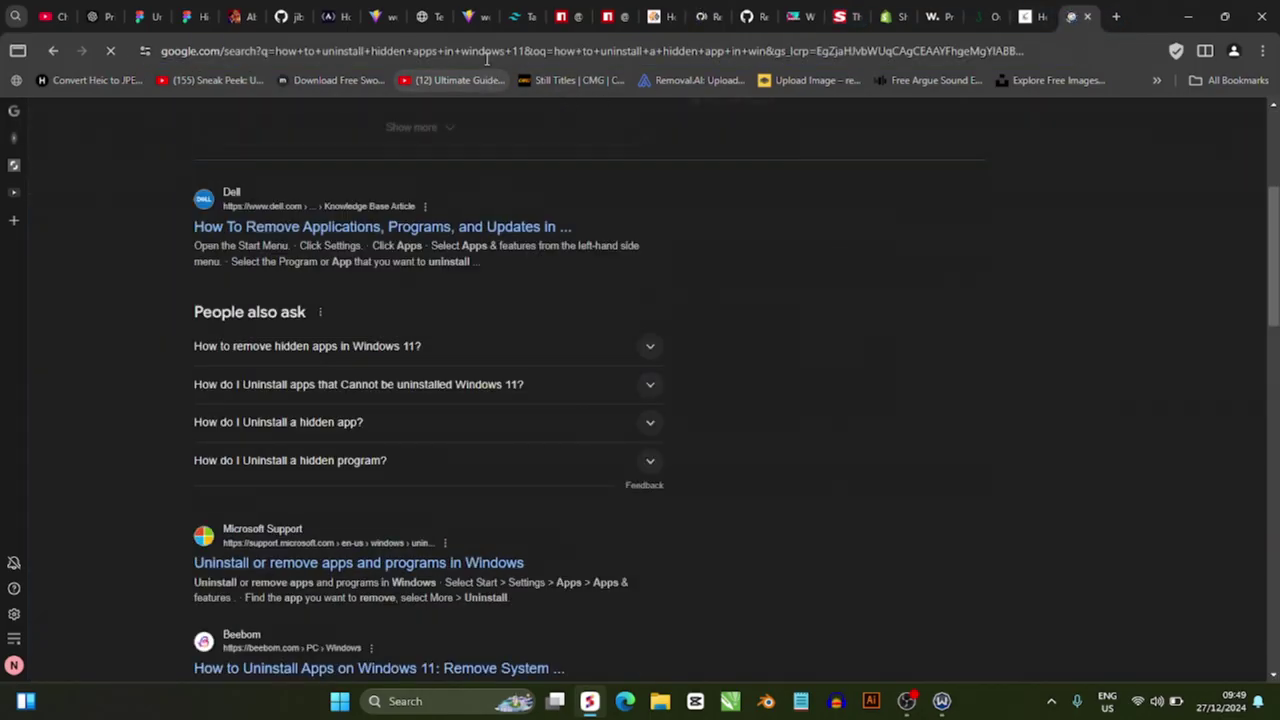
pyautogui.scroll(3, 466, 197)
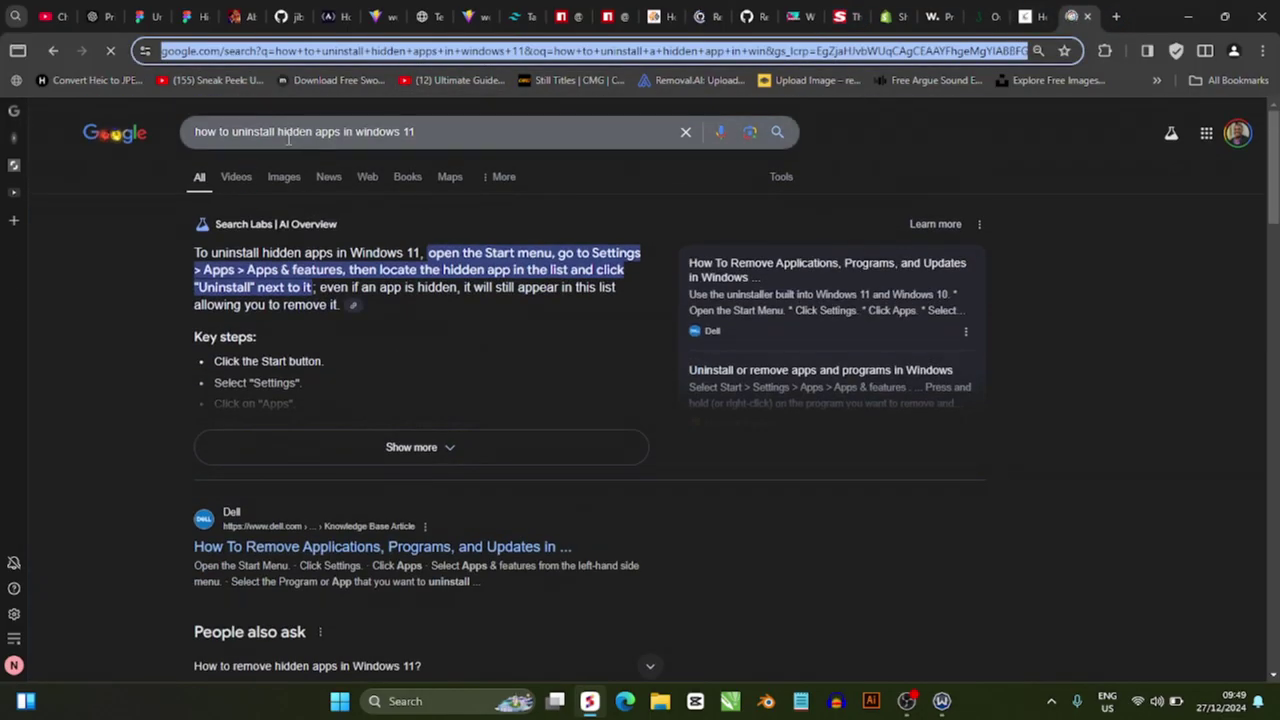
pyautogui.tripleClick(478, 130)
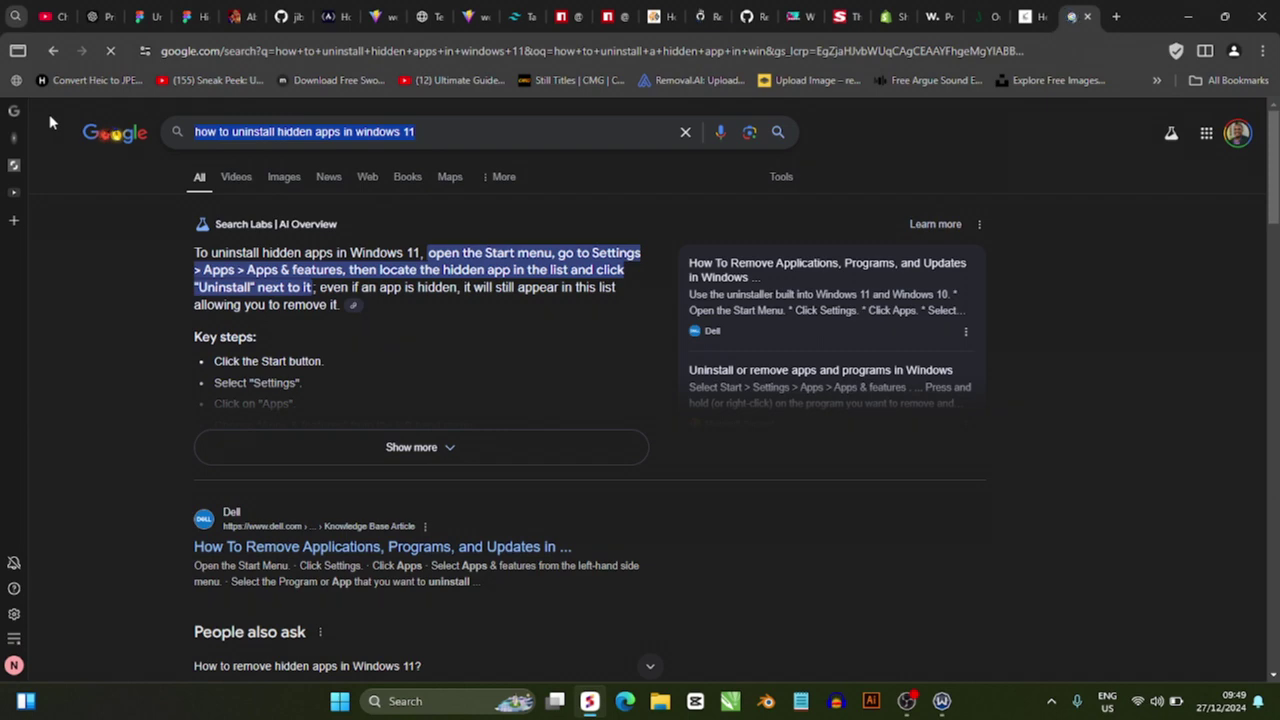
pyautogui.click(702, 17)
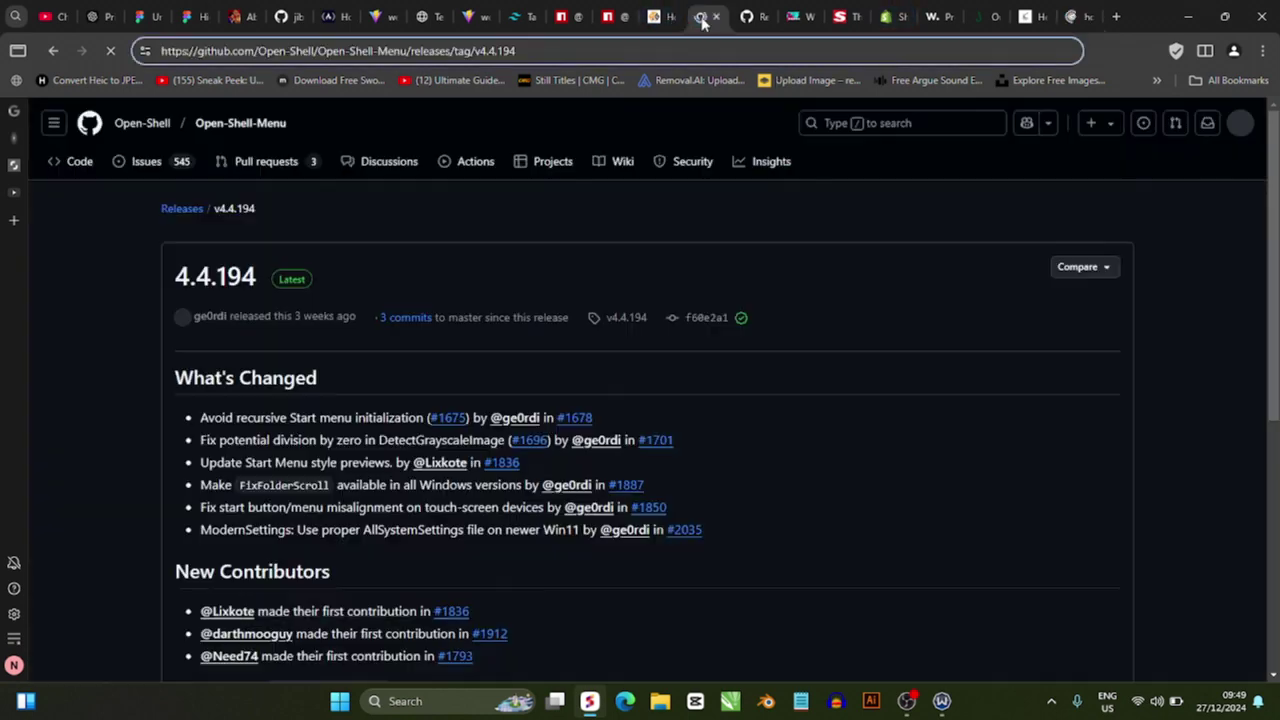
pyautogui.click(1068, 17)
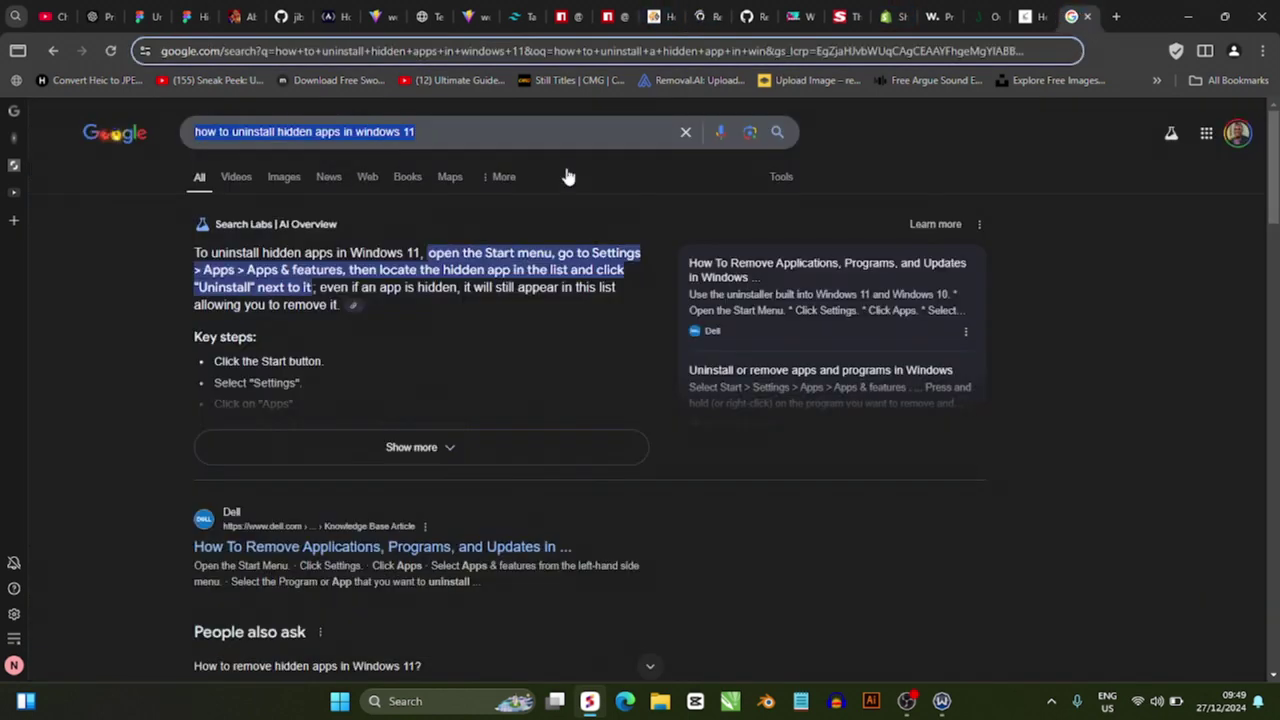
pyautogui.click(362, 155)
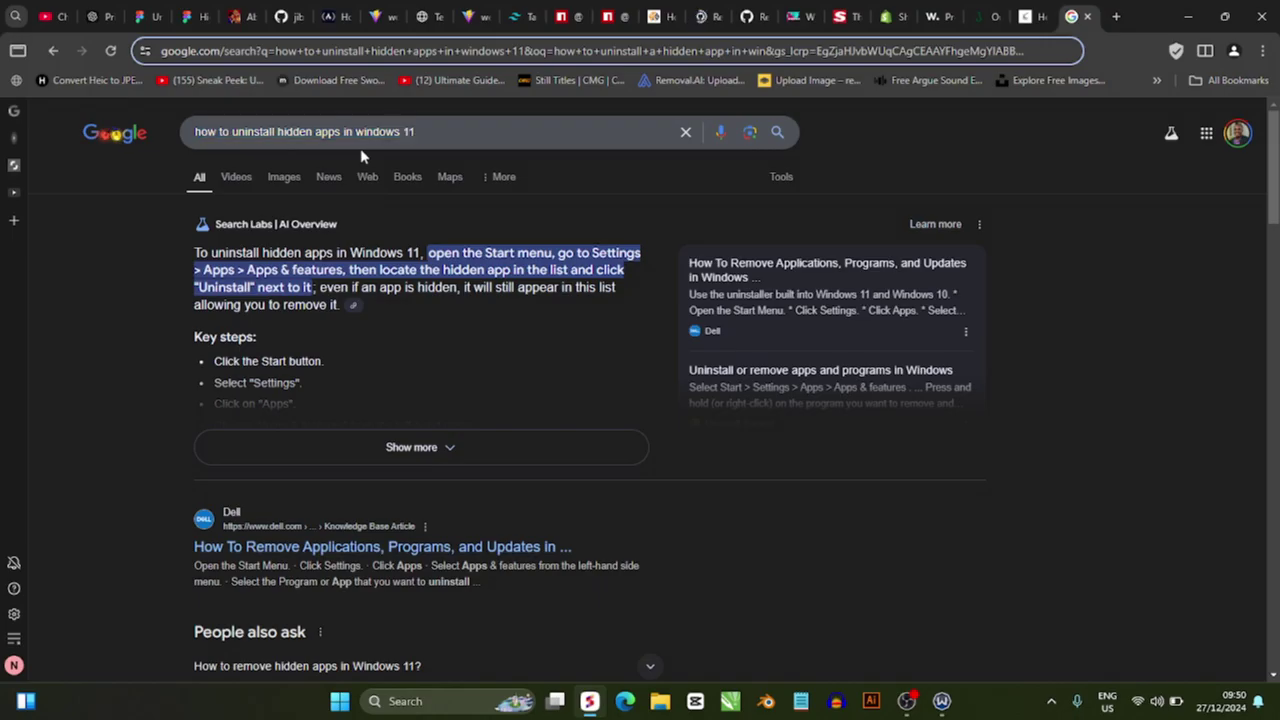
pyautogui.scroll(-5, 362, 155)
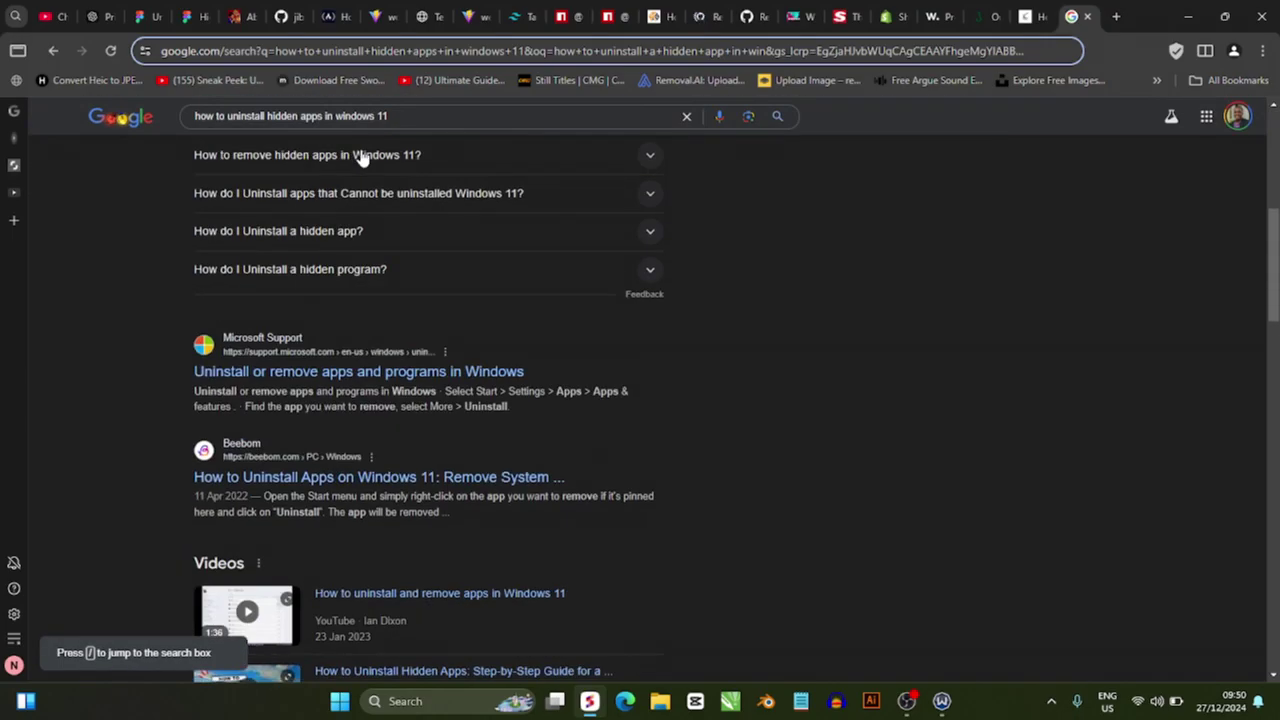
# Search Google for "open shell".
pyautogui.press('/')
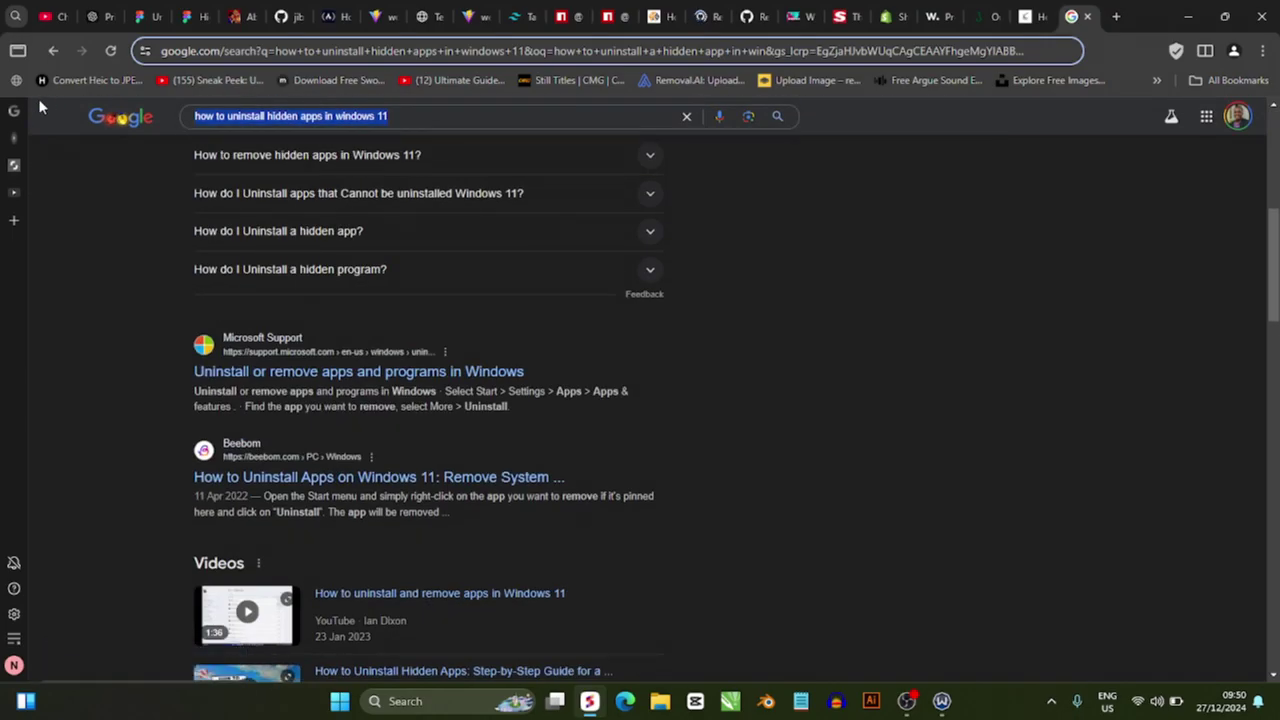
pyautogui.write('open sghell')
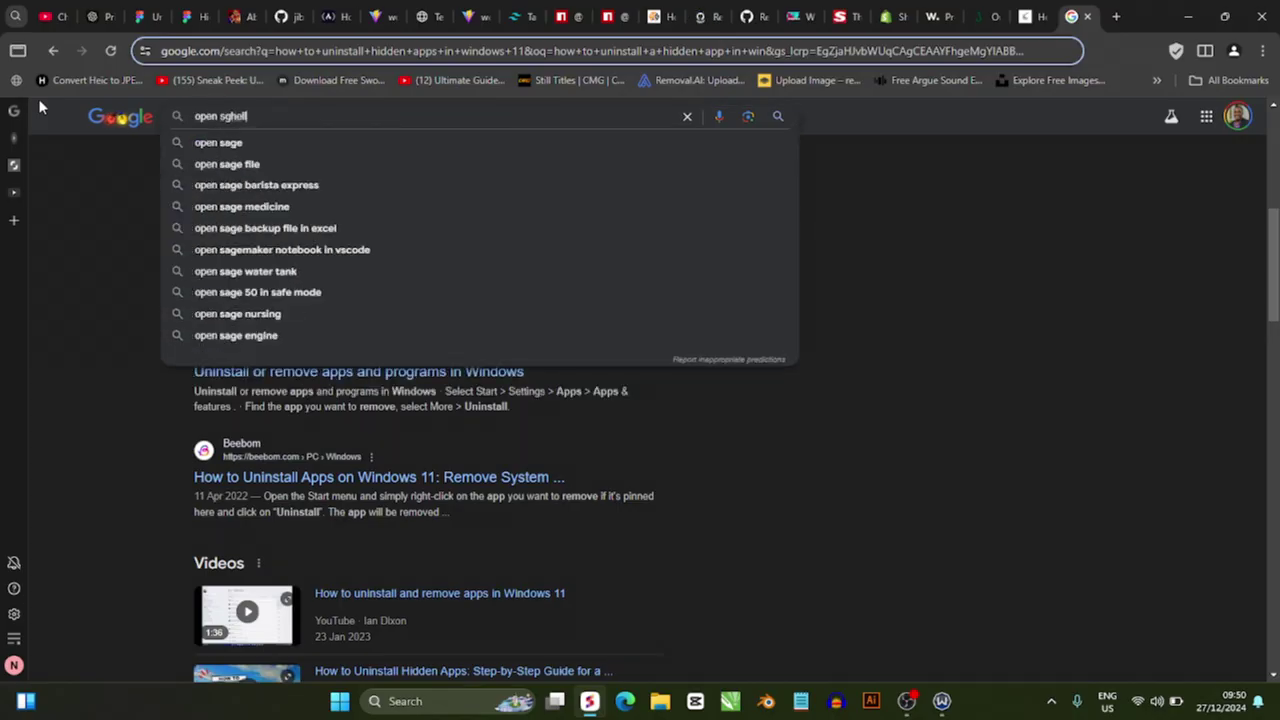
pyautogui.press('BackSpace')
pyautogui.press('BackSpace')
pyautogui.press('BackSpace')
pyautogui.write('hell')
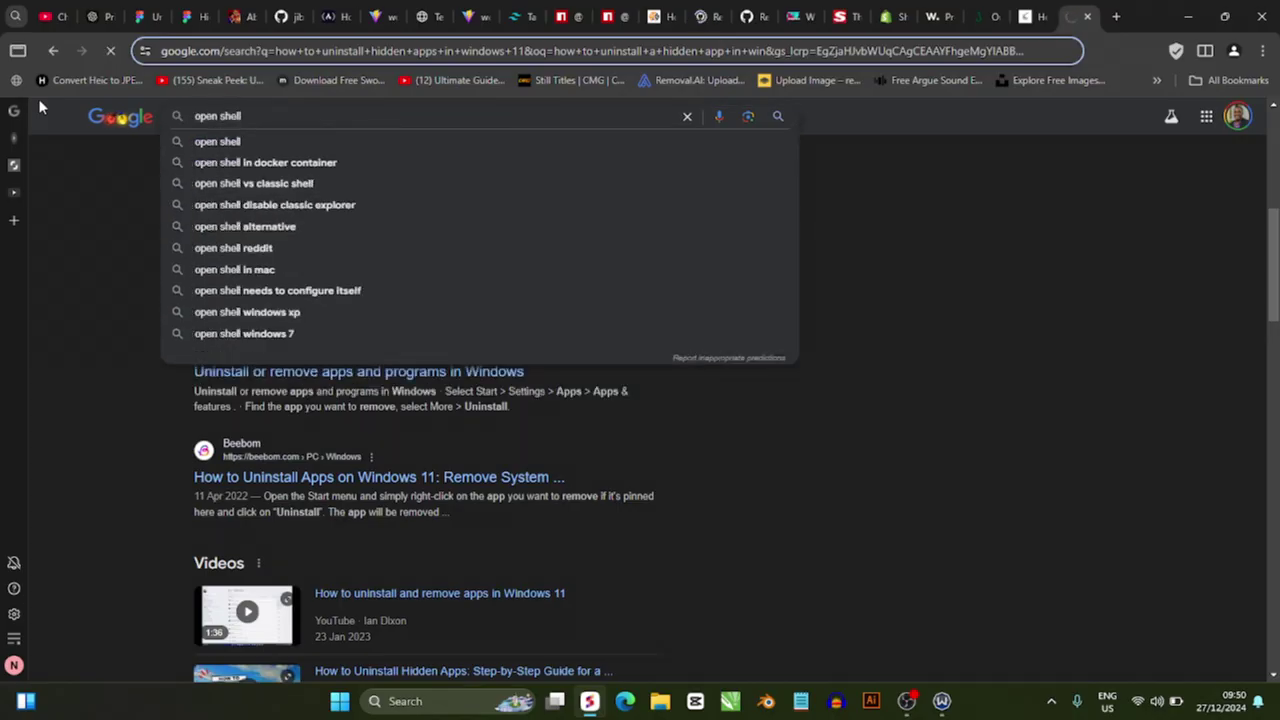
pyautogui.press('Return')
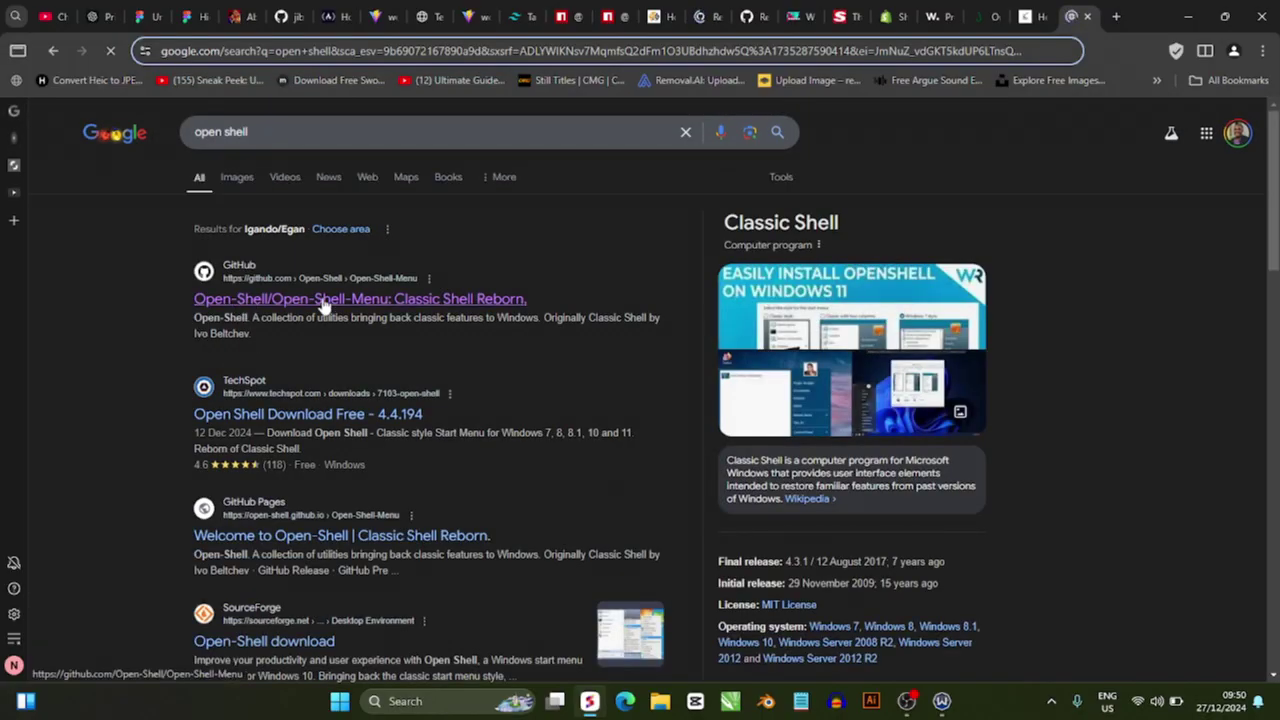
# Return to the Open-Shell-Menu v4.4.194 release page and review its changes and the downloadable assets.
pyautogui.click(707, 20)
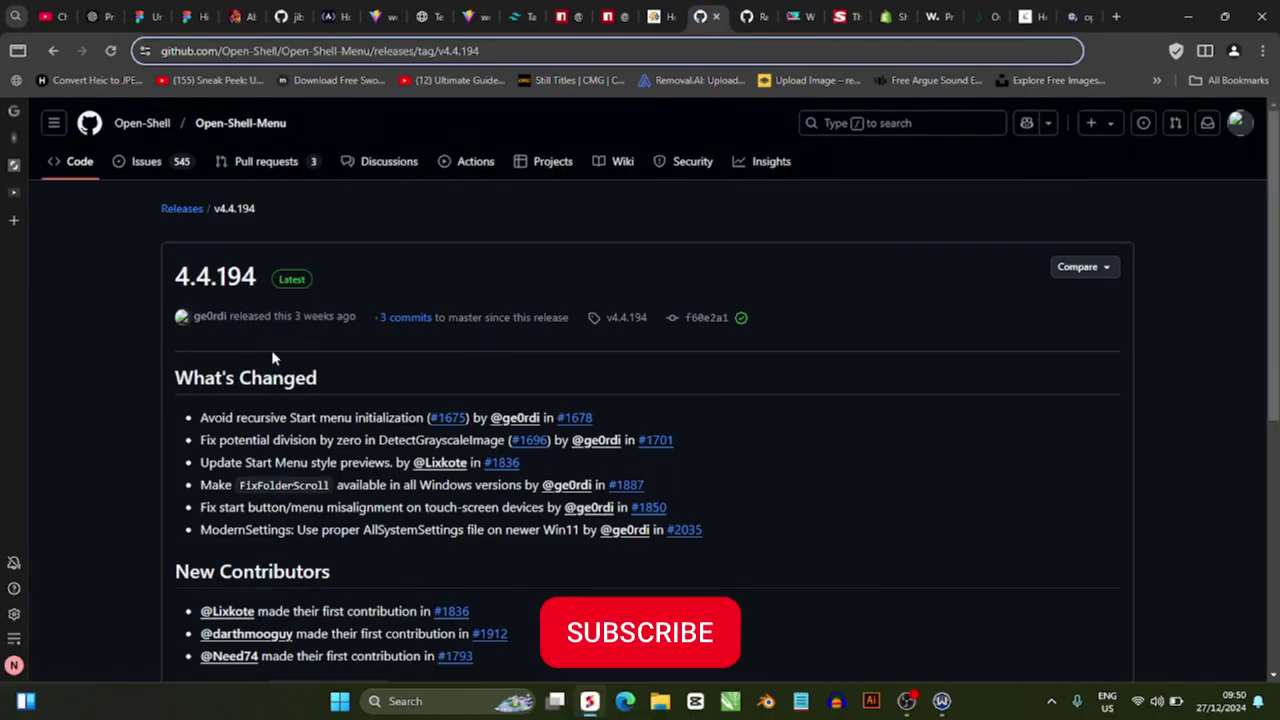
pyautogui.scroll(-5, 274, 357)
pyautogui.scroll(5, 317, 450)
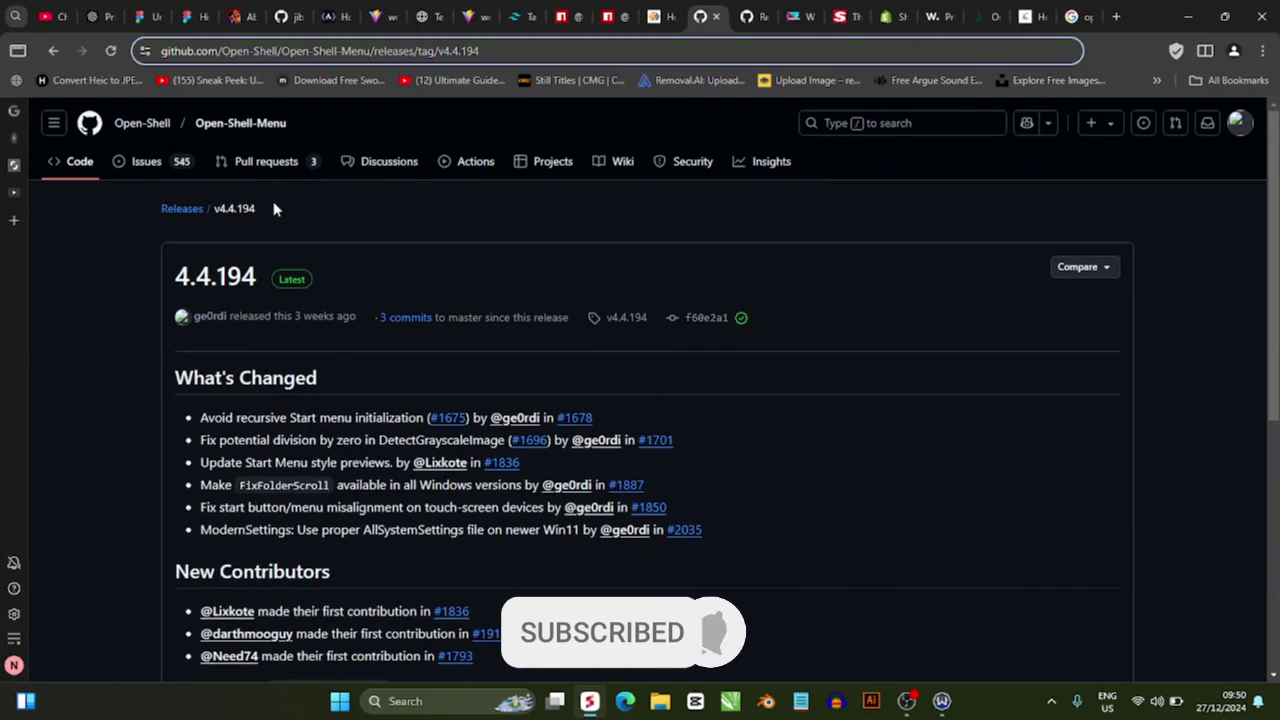
pyautogui.scroll(-5, 230, 400)
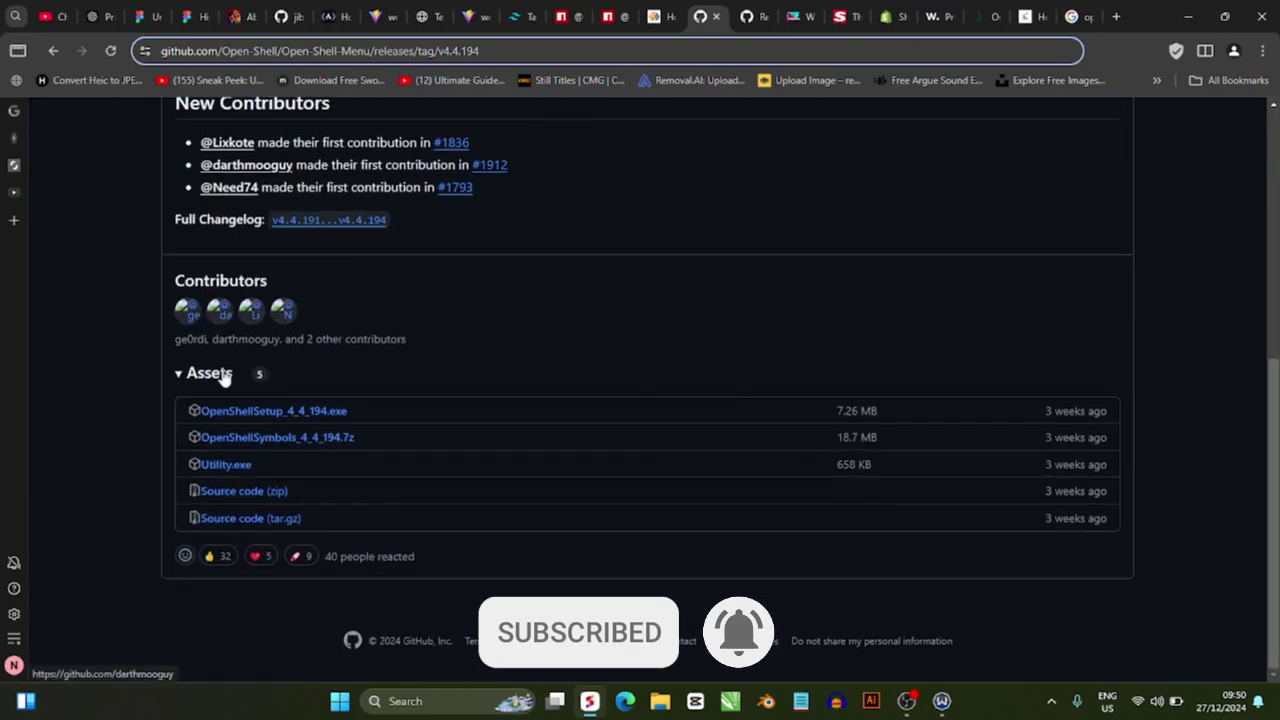
pyautogui.scroll(3, 270, 410)
pyautogui.scroll(2, 255, 372)
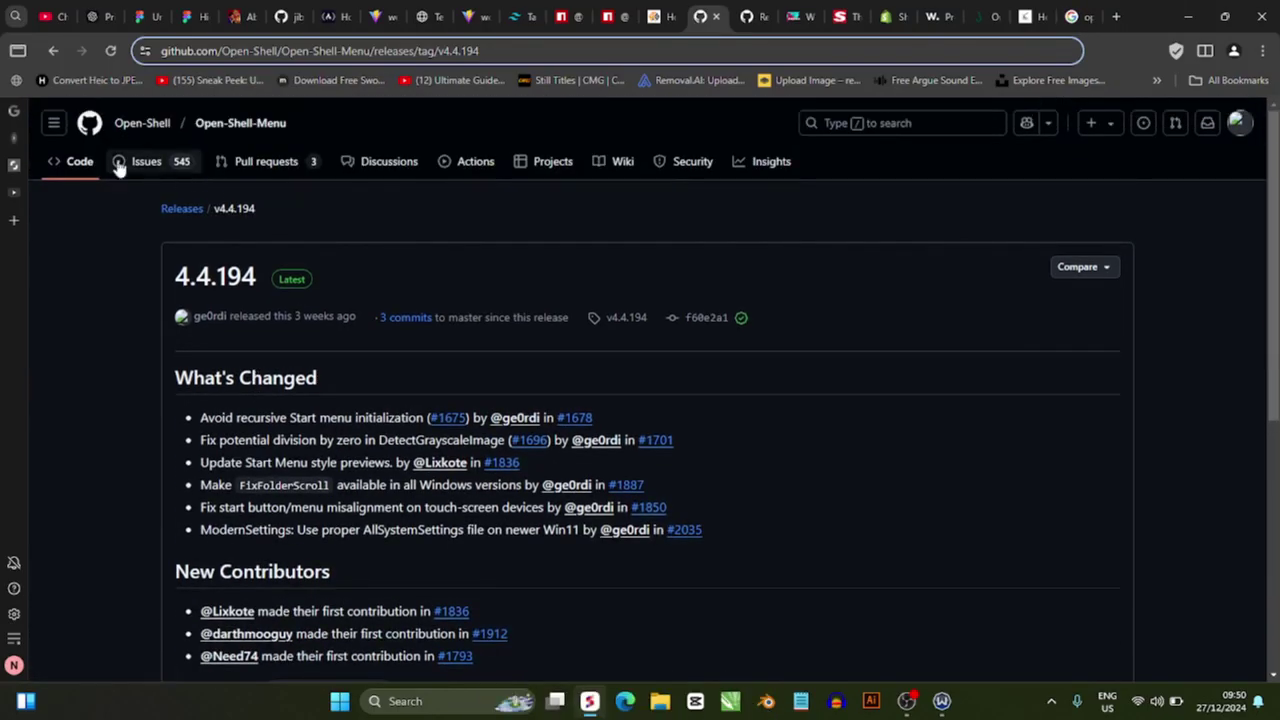
# Open the Open-Shell-Menu GitHub repository from the search results, review its README, and return to the v4.4.194 release assets.
pyautogui.click(1035, 16)
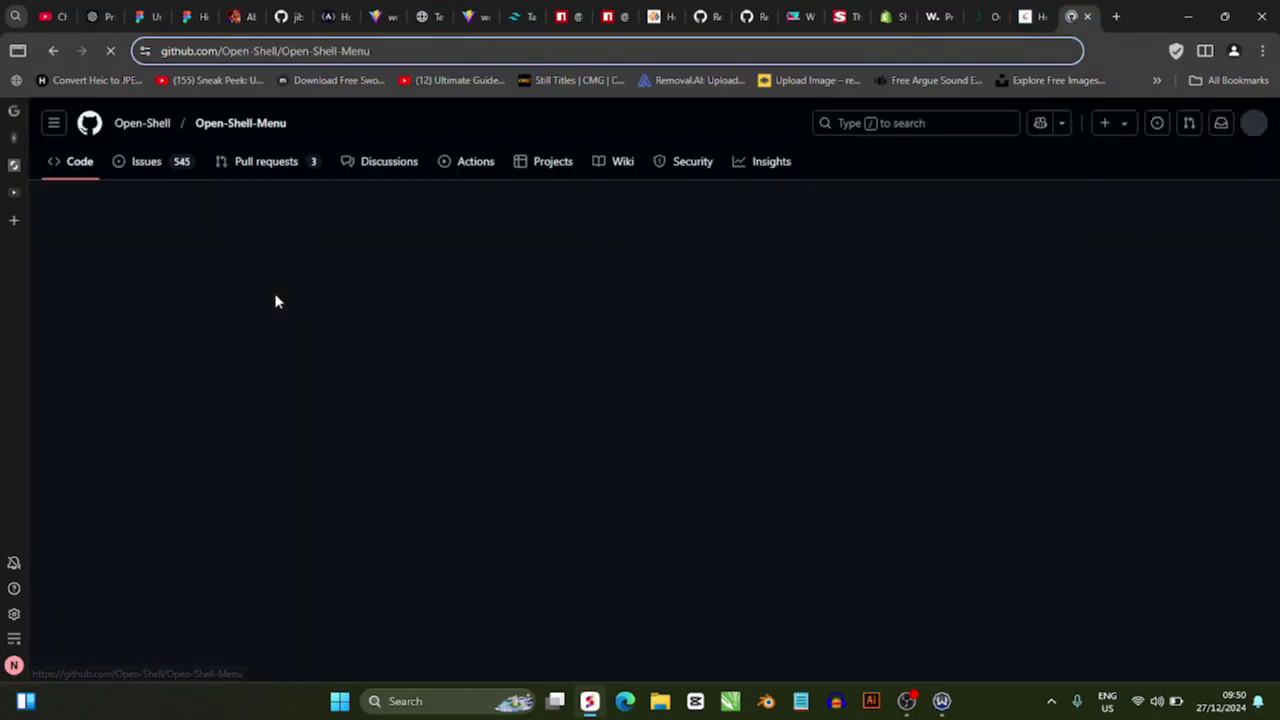
pyautogui.scroll(-2, 265, 370)
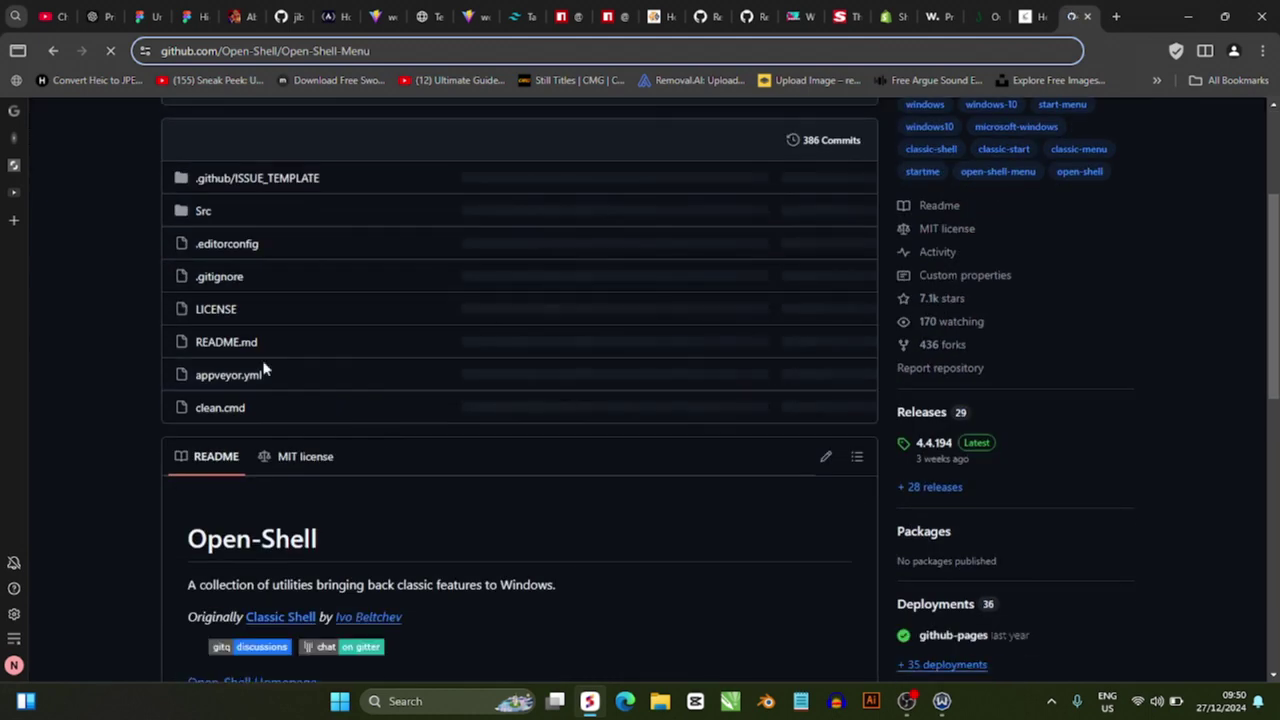
pyautogui.scroll(2, 246, 371)
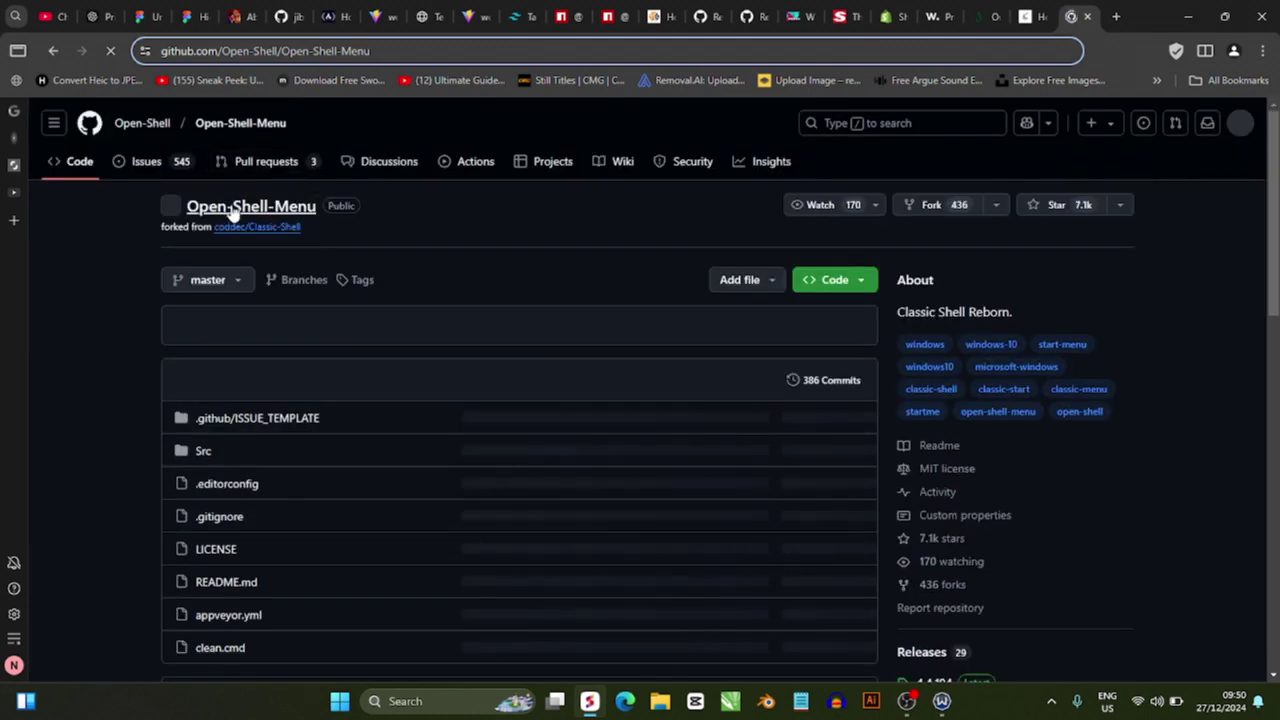
pyautogui.scroll(-6, 287, 376)
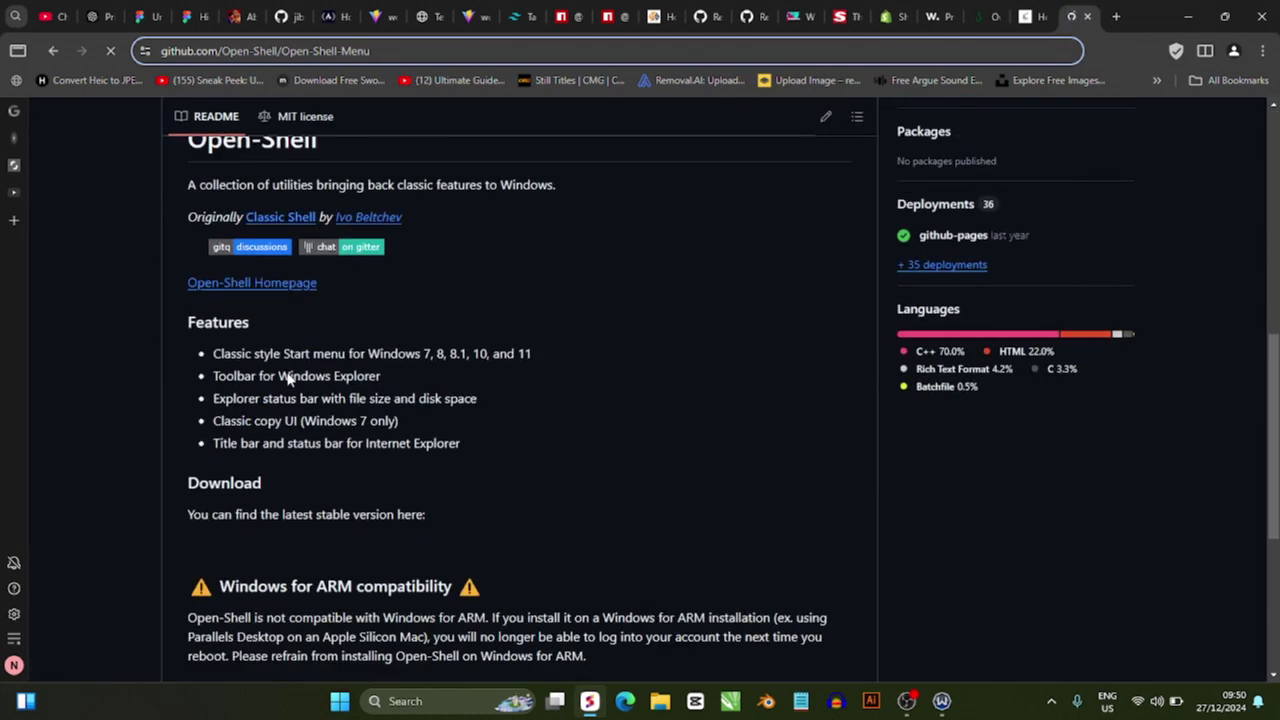
pyautogui.scroll(3, 935, 542)
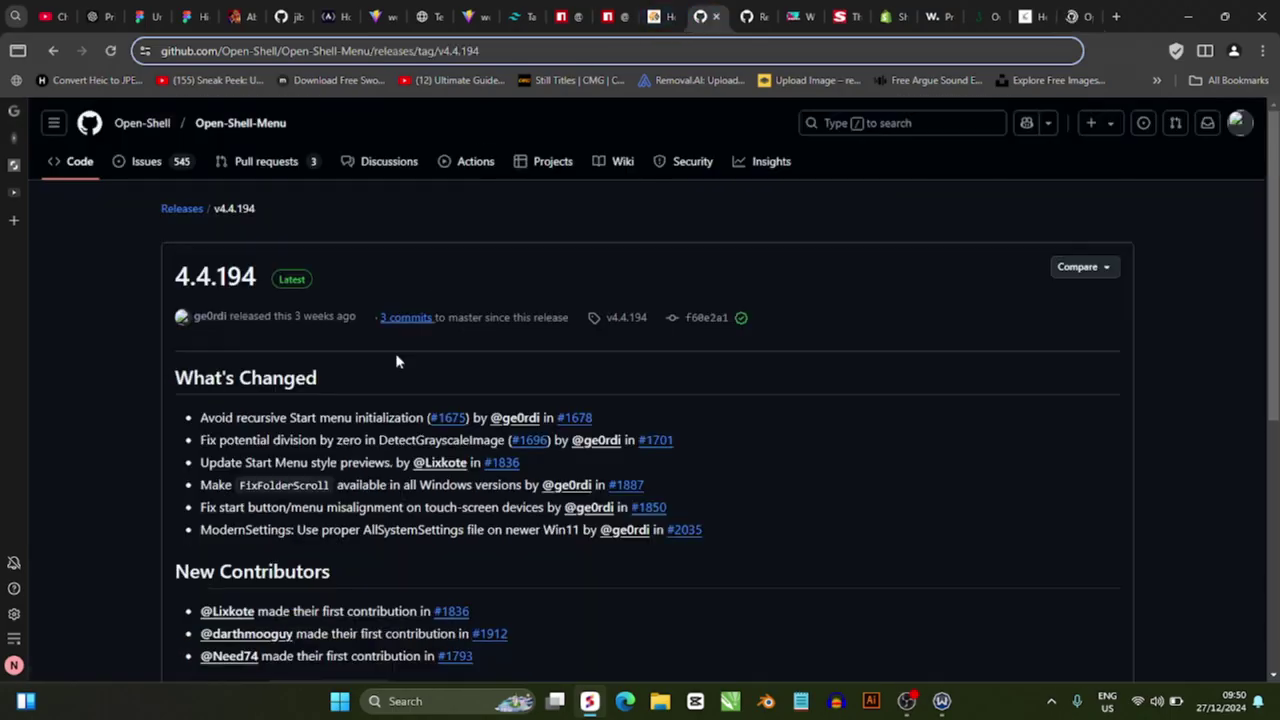
pyautogui.scroll(-1, 397, 360)
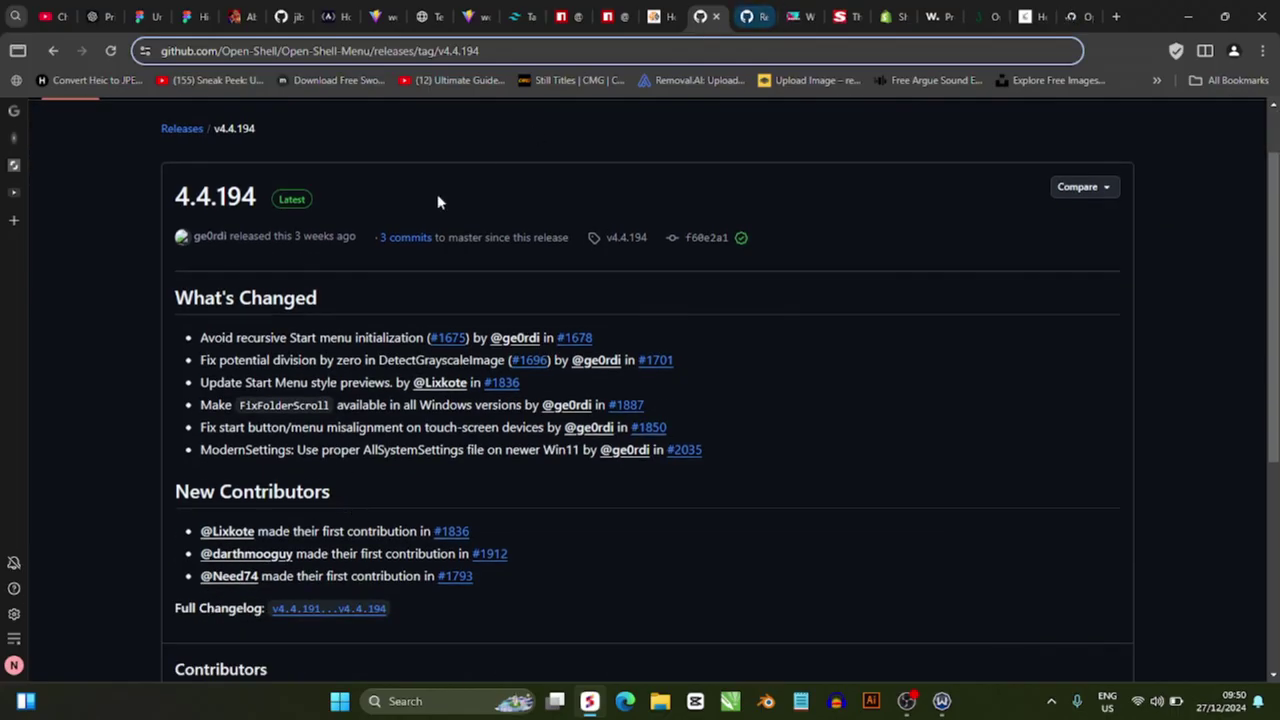
pyautogui.scroll(-5, 351, 491)
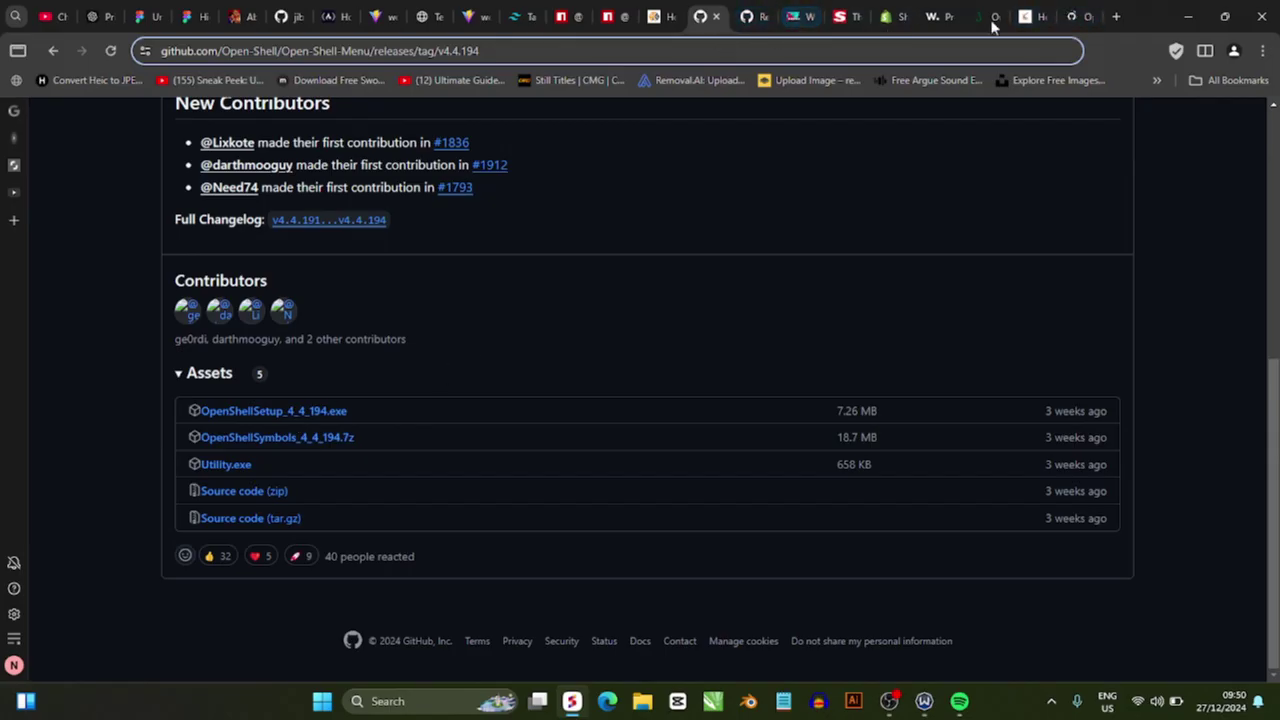
# Load google.com in place of the Open-Shell repository page and search for "retrobar".
pyautogui.click(1076, 17)
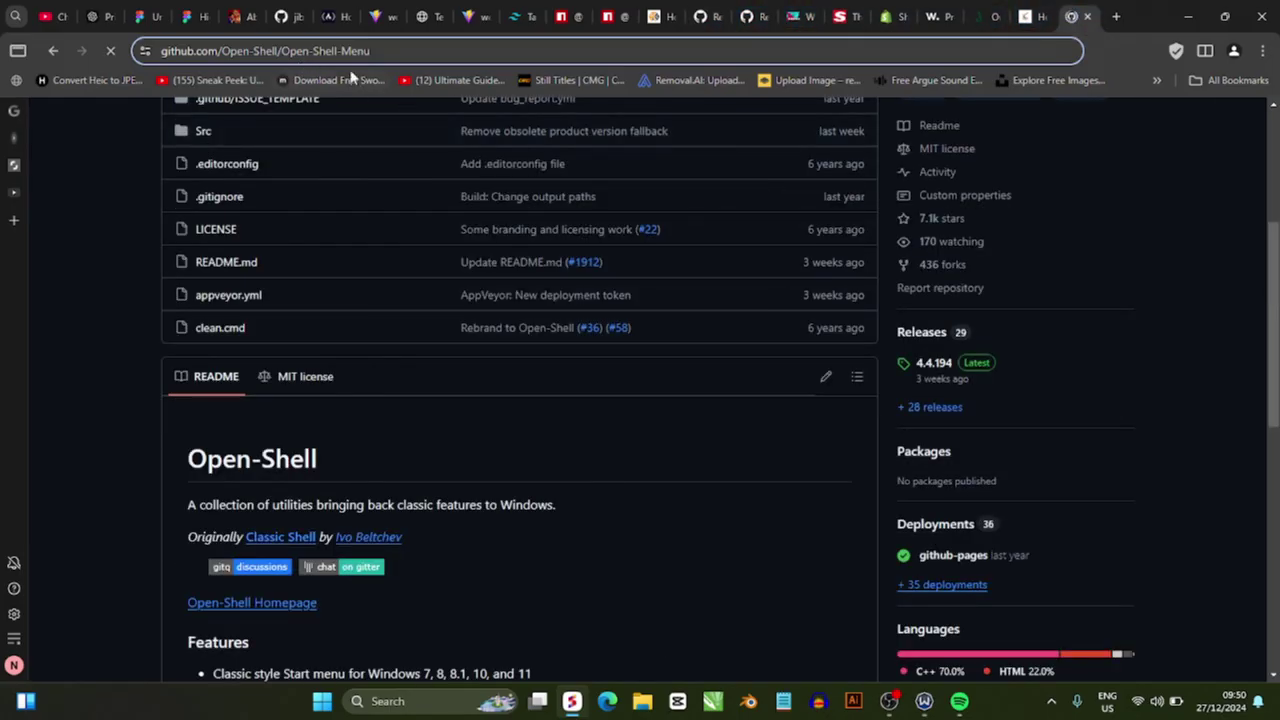
pyautogui.click(374, 49)
pyautogui.write('google.com')
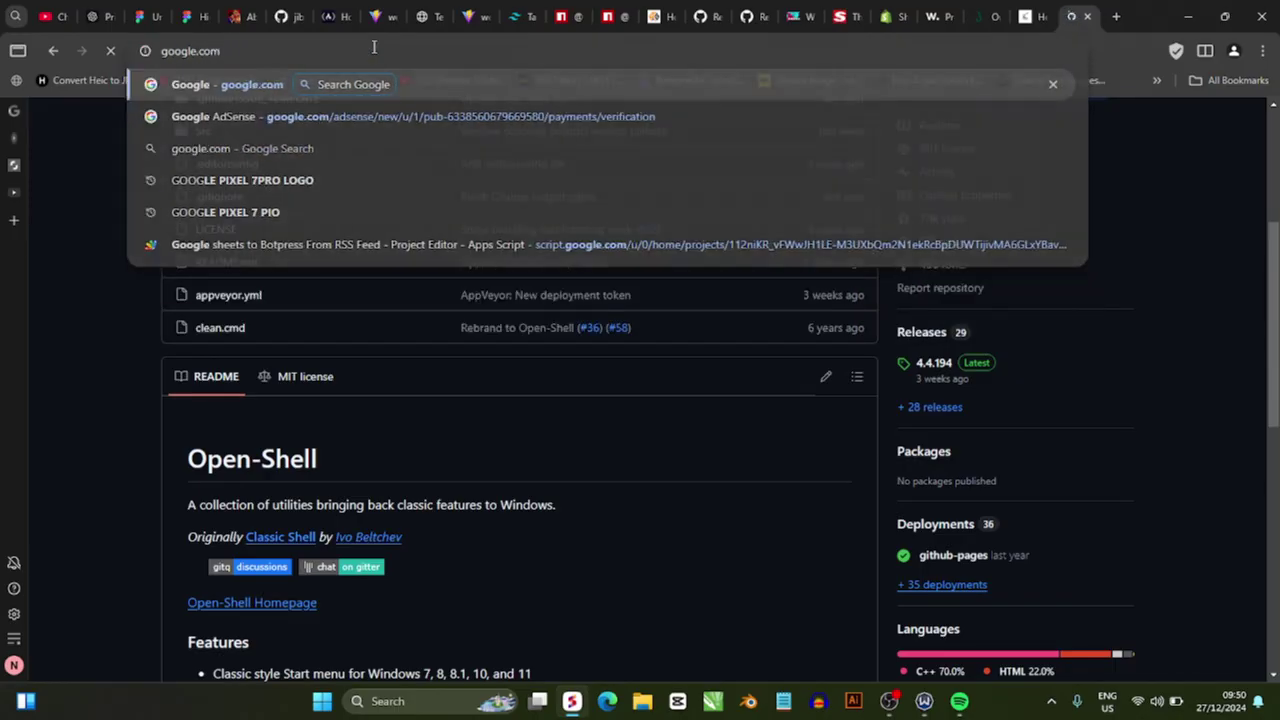
pyautogui.press('Return')
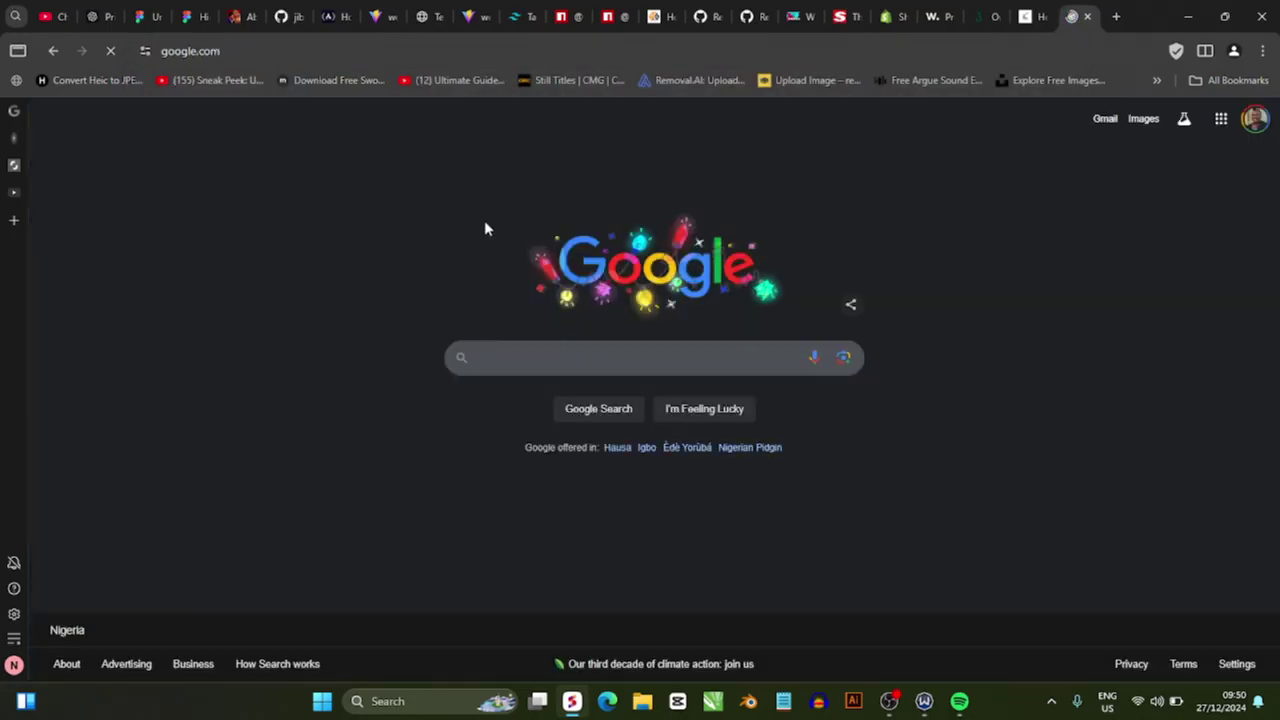
pyautogui.click(607, 367)
pyautogui.write('retr')
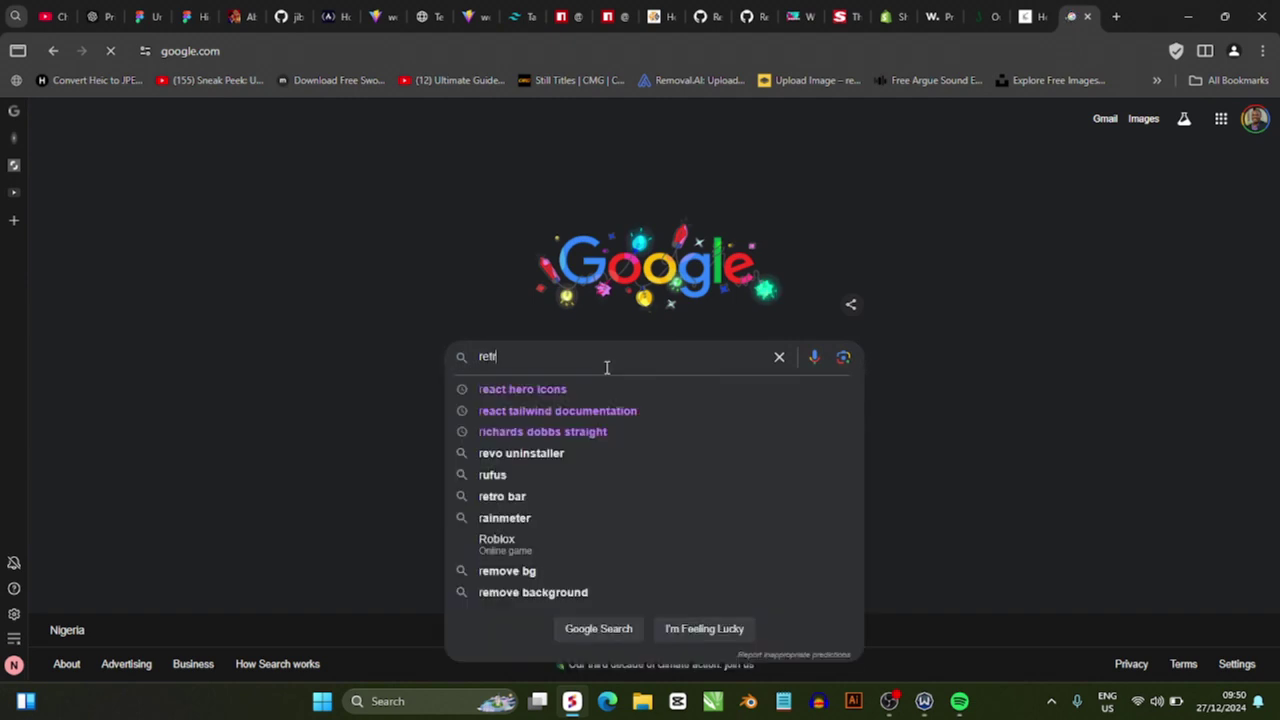
pyautogui.write('obar')
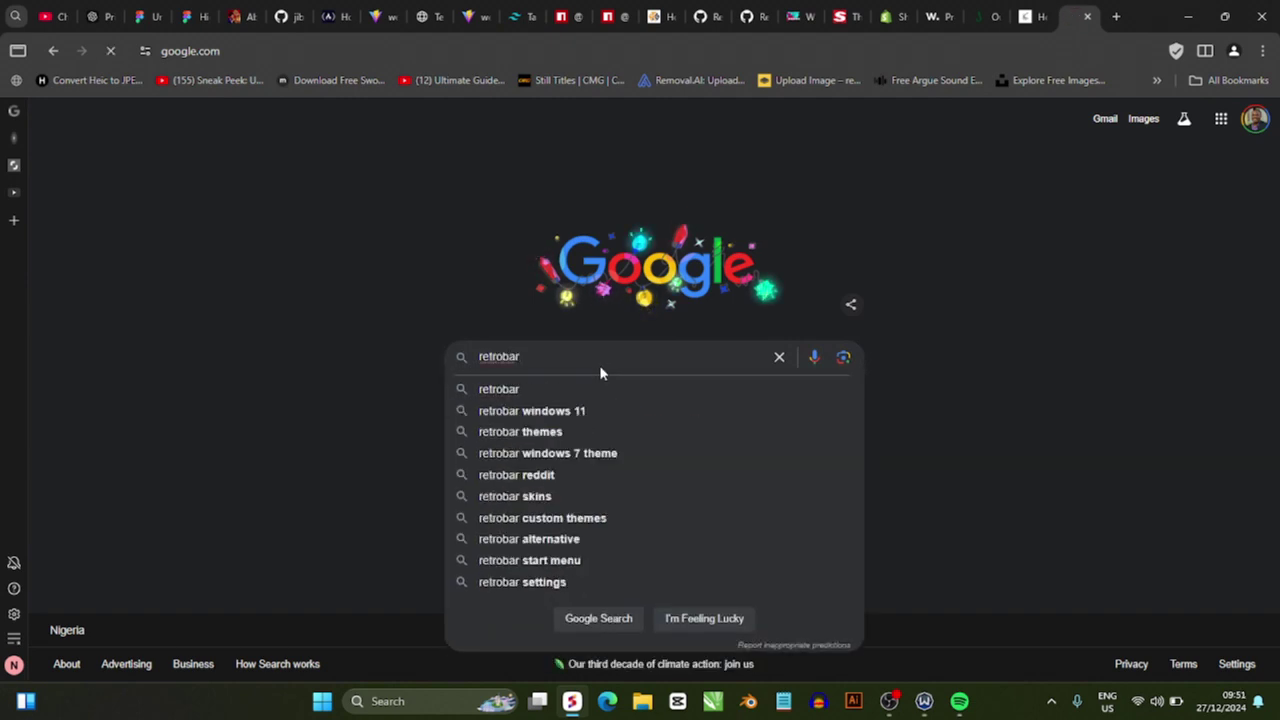
pyautogui.press('Return')
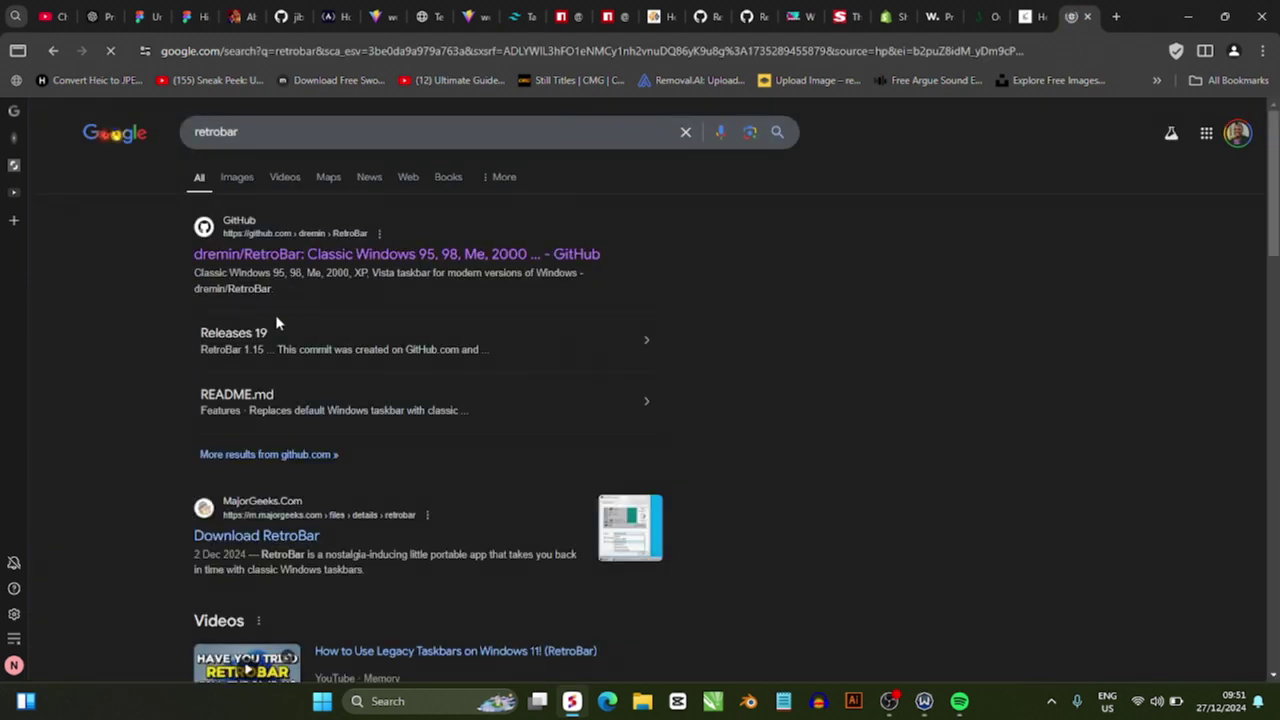
# Open the dremin/RetroBar repository on GitHub and bring up the download assets of the latest release, RetroBar 1.17.
pyautogui.click(336, 262)
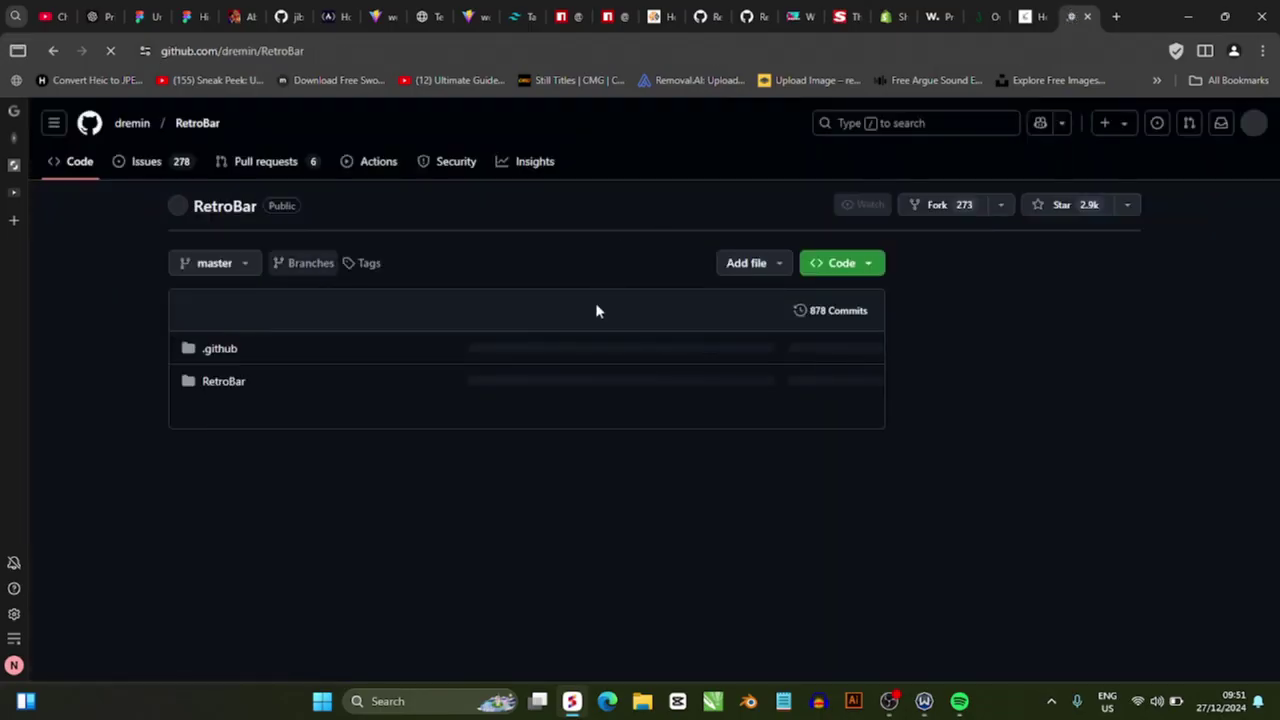
pyautogui.scroll(-3, 454, 483)
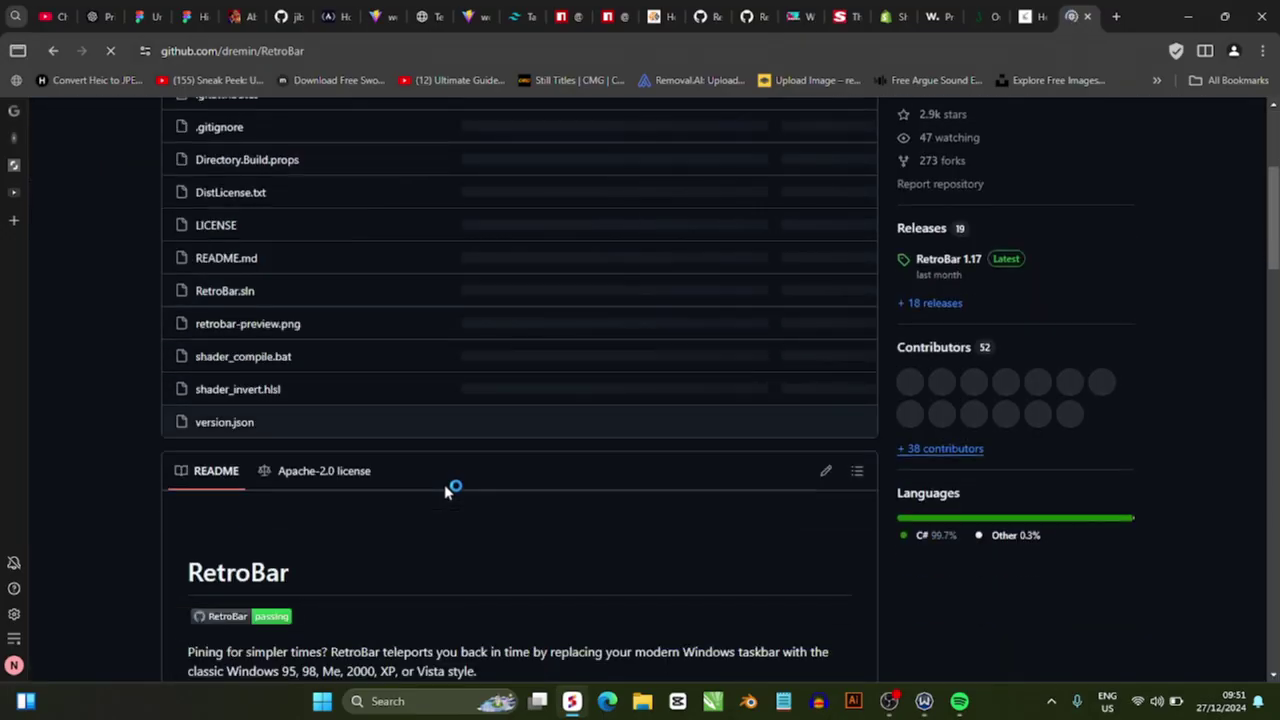
pyautogui.scroll(1, 1000, 380)
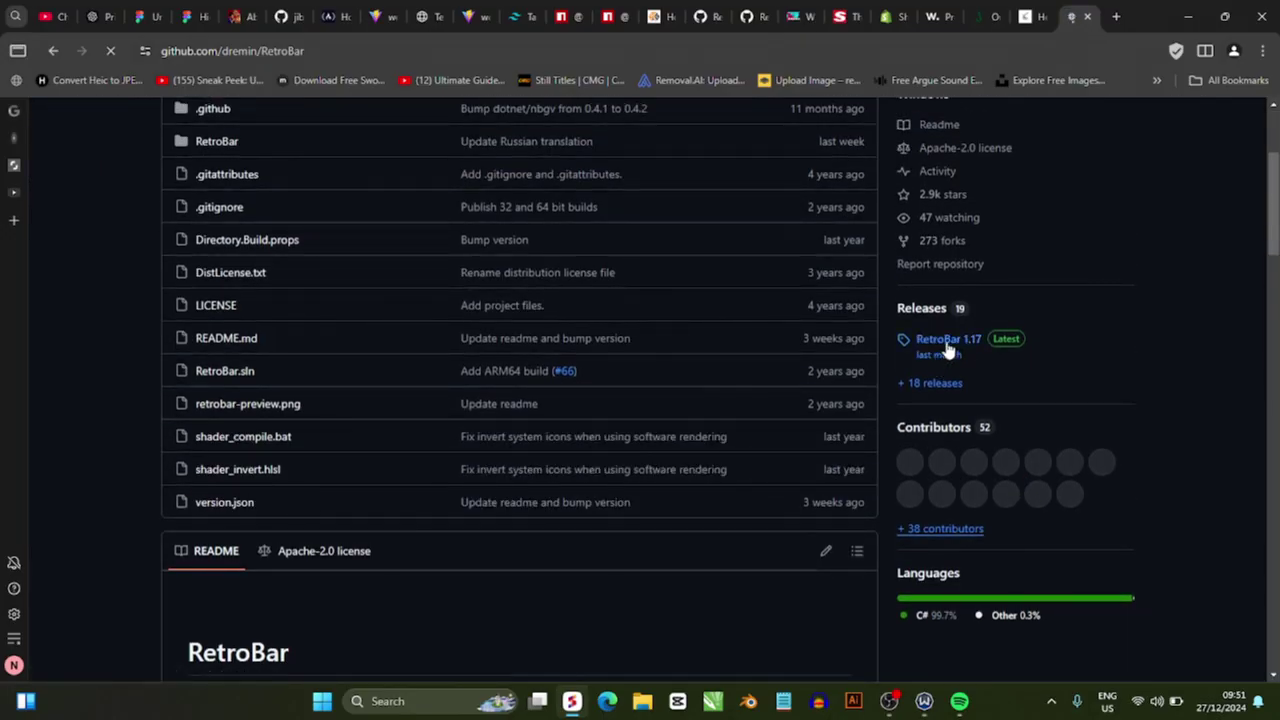
pyautogui.click(945, 344)
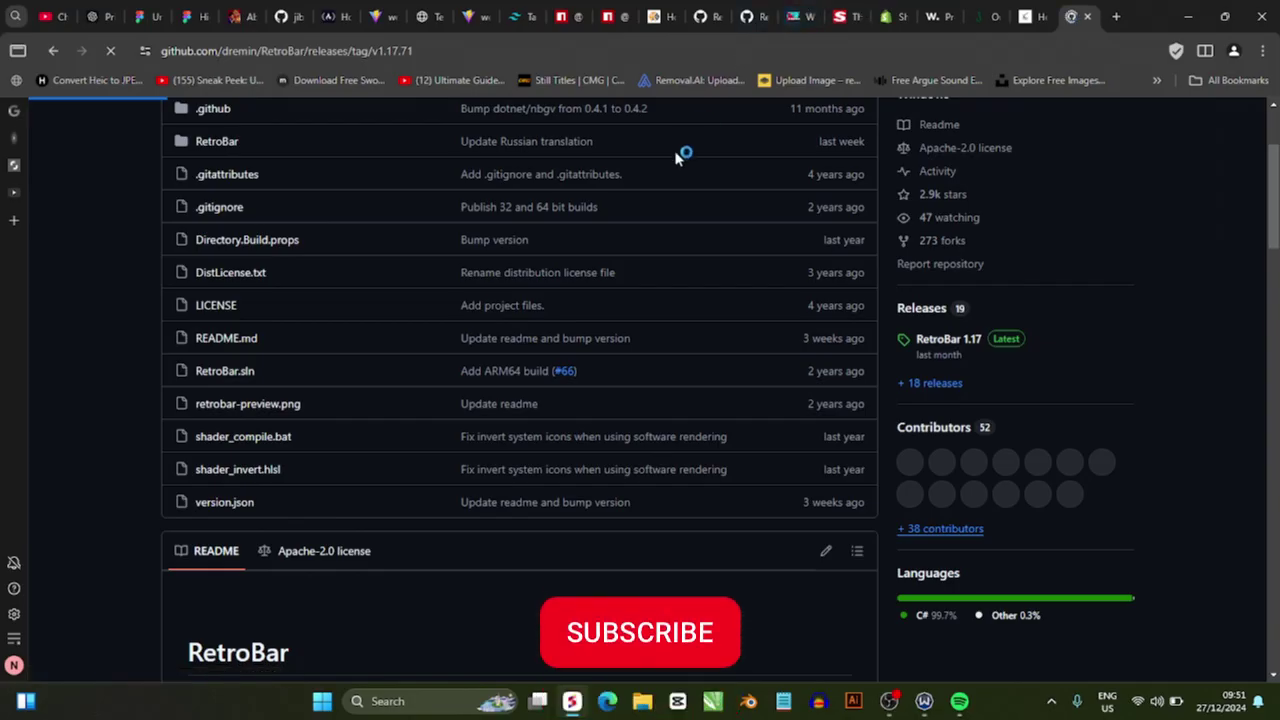
pyautogui.scroll(-10, 437, 451)
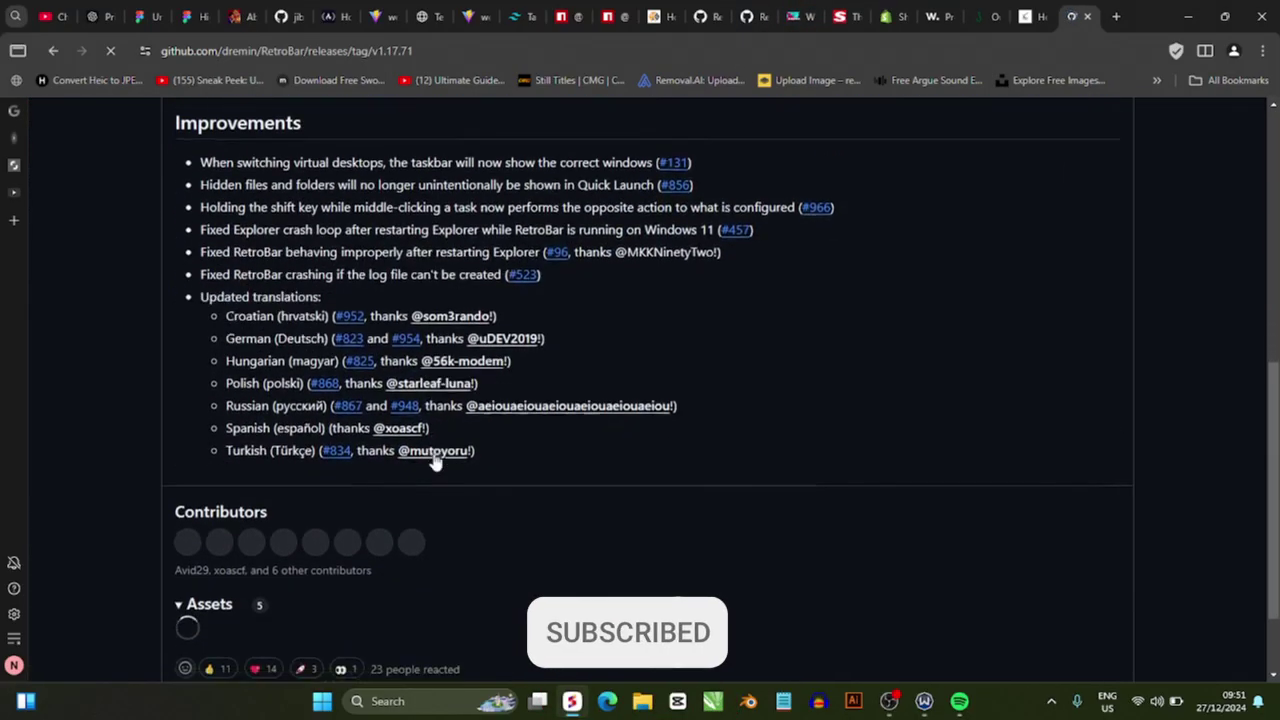
pyautogui.scroll(-1, 310, 535)
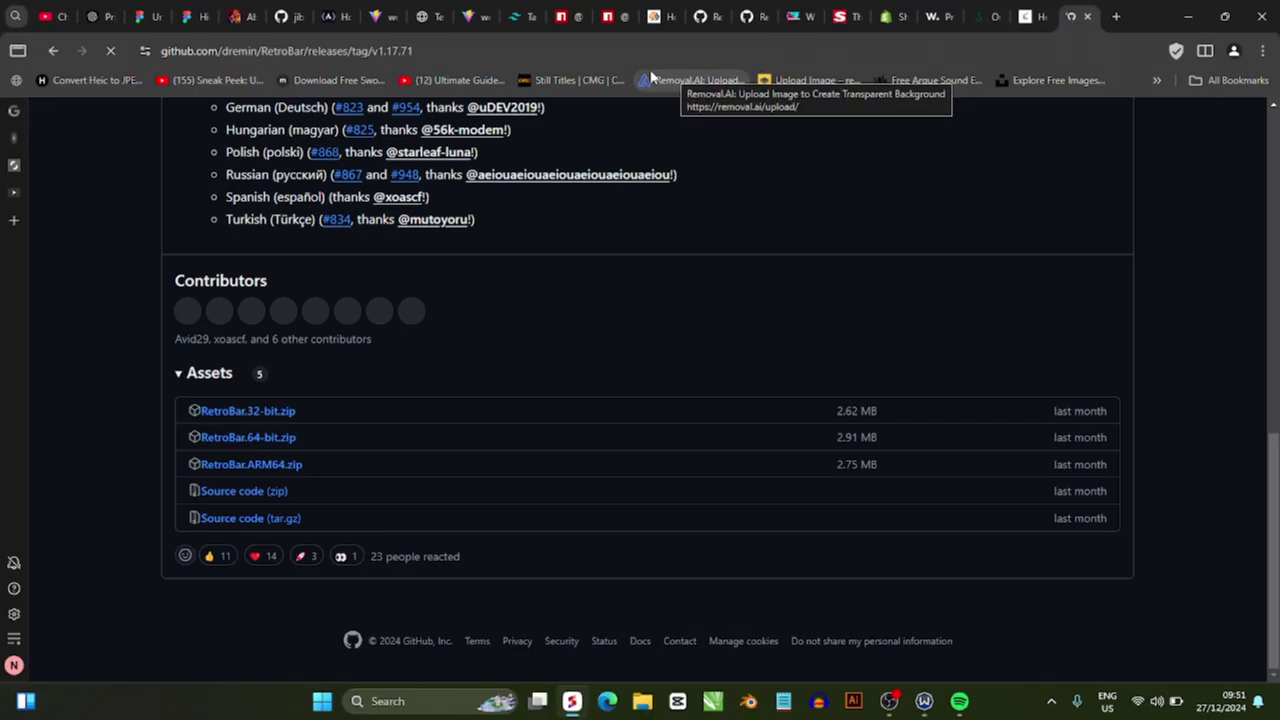
# Bring up the Windows XP wallpaper page on wallpaperhub.app, select its web address, and view the download options.
pyautogui.click(889, 700)
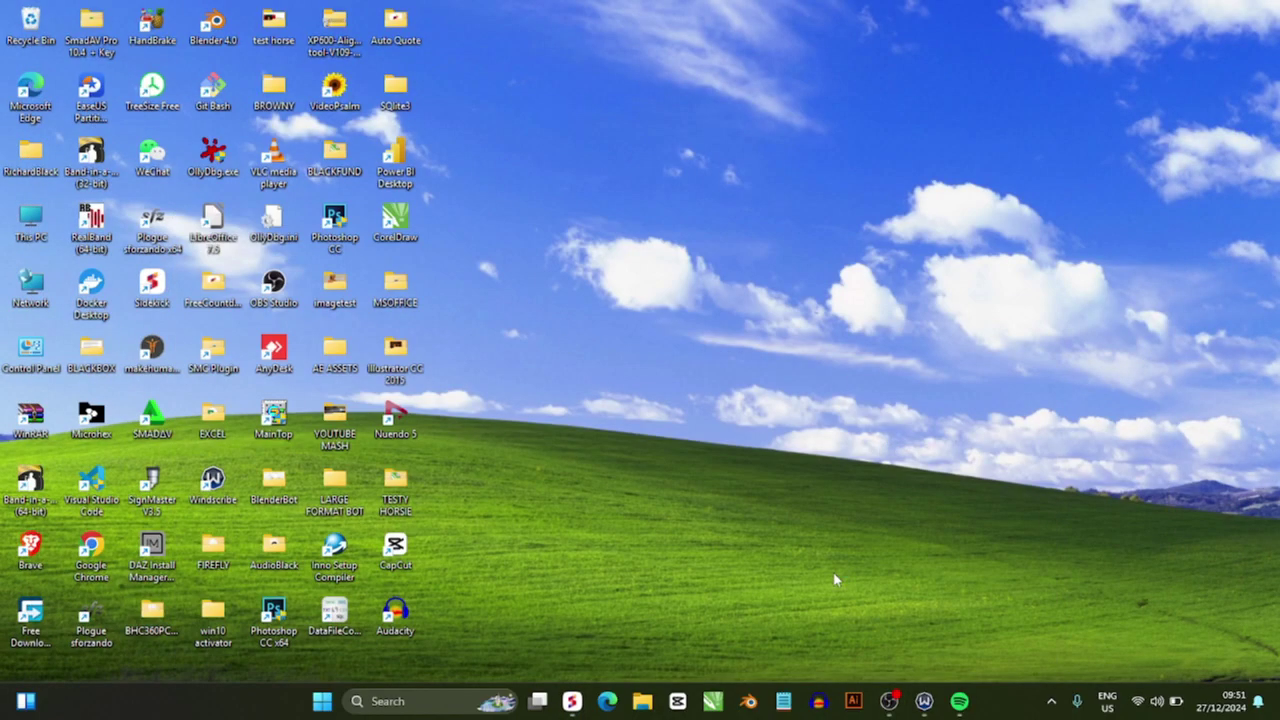
pyautogui.click(572, 700)
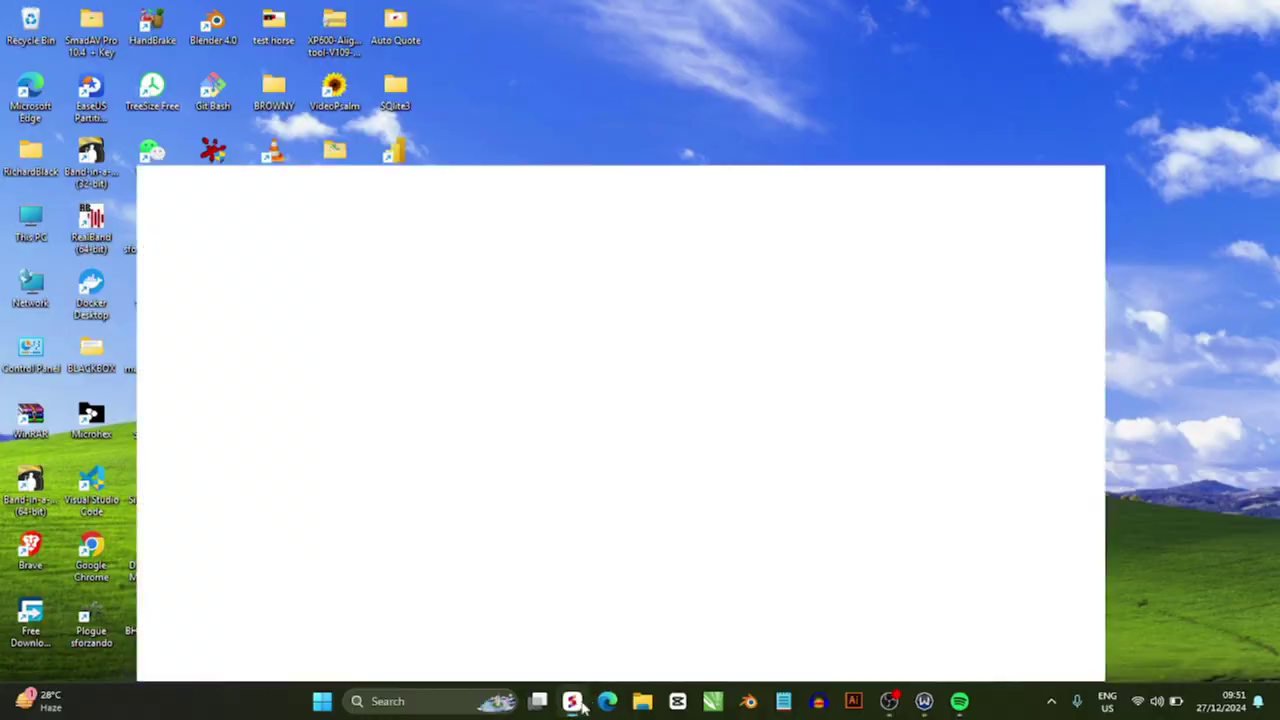
pyautogui.click(805, 18)
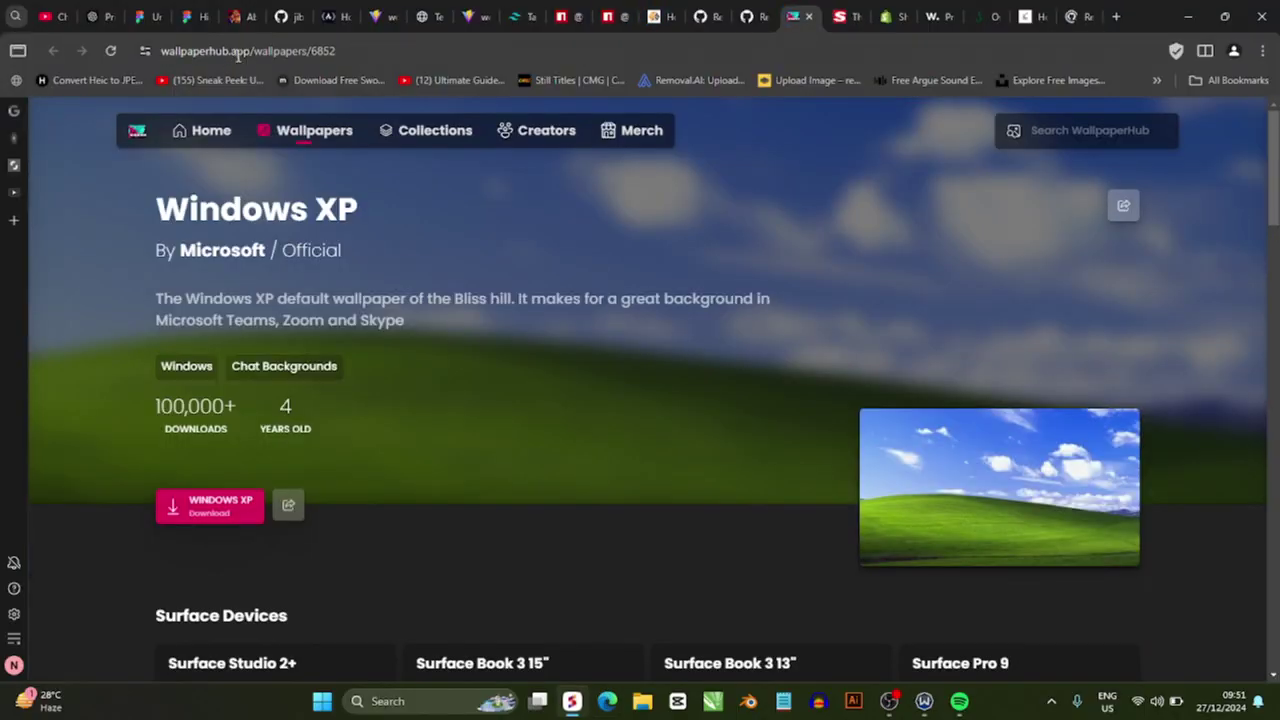
pyautogui.click(262, 54)
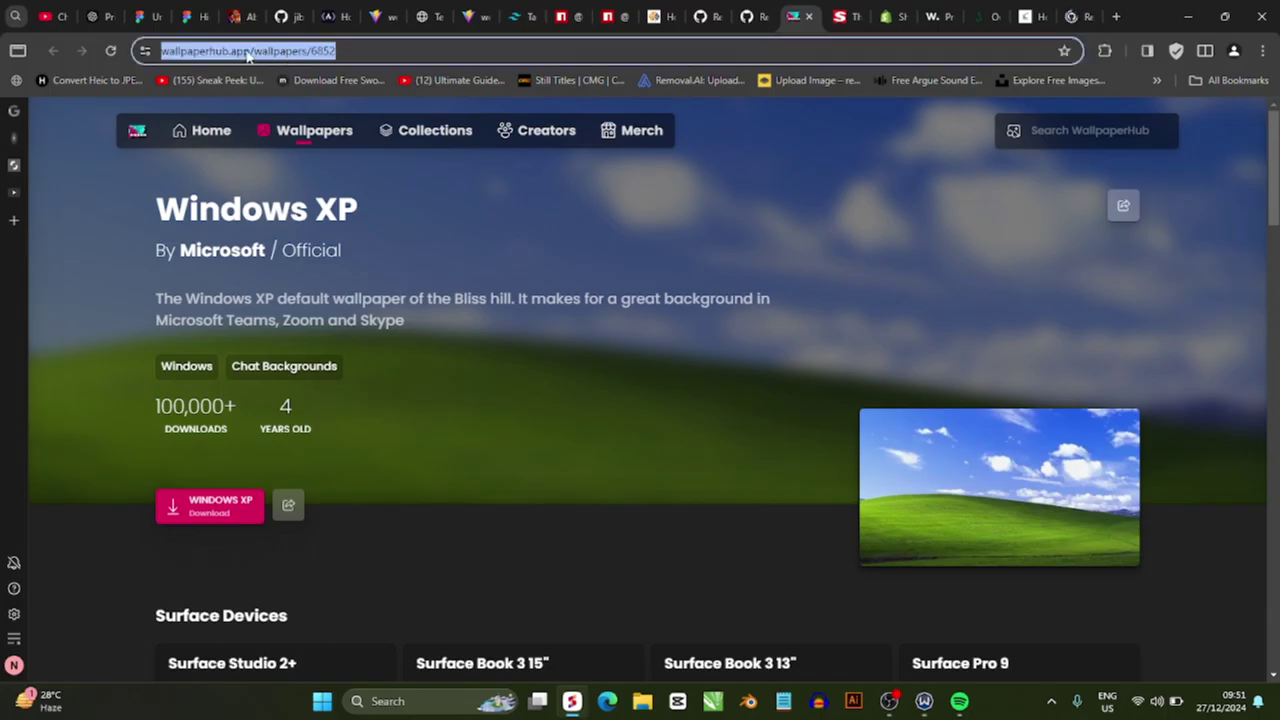
pyautogui.scroll(-1, 229, 505)
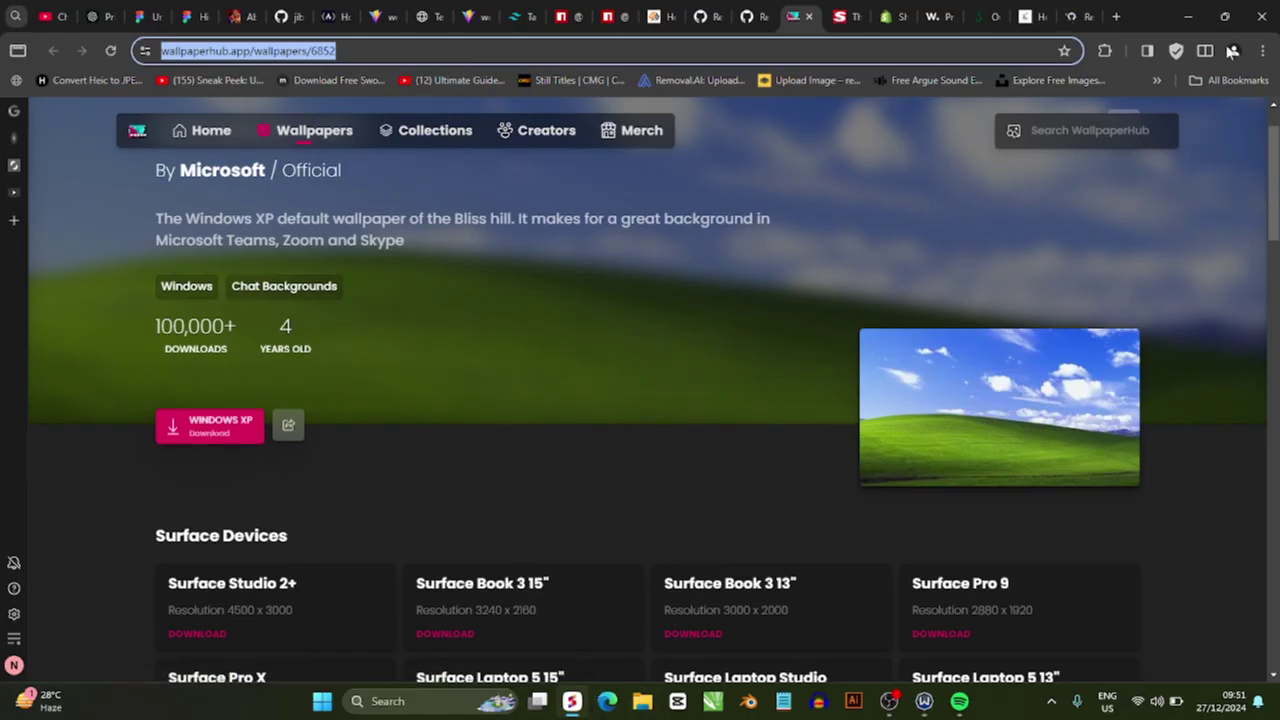
# Minimize the browser and open the GEEK folder in File Explorer.
pyautogui.click(1188, 16)
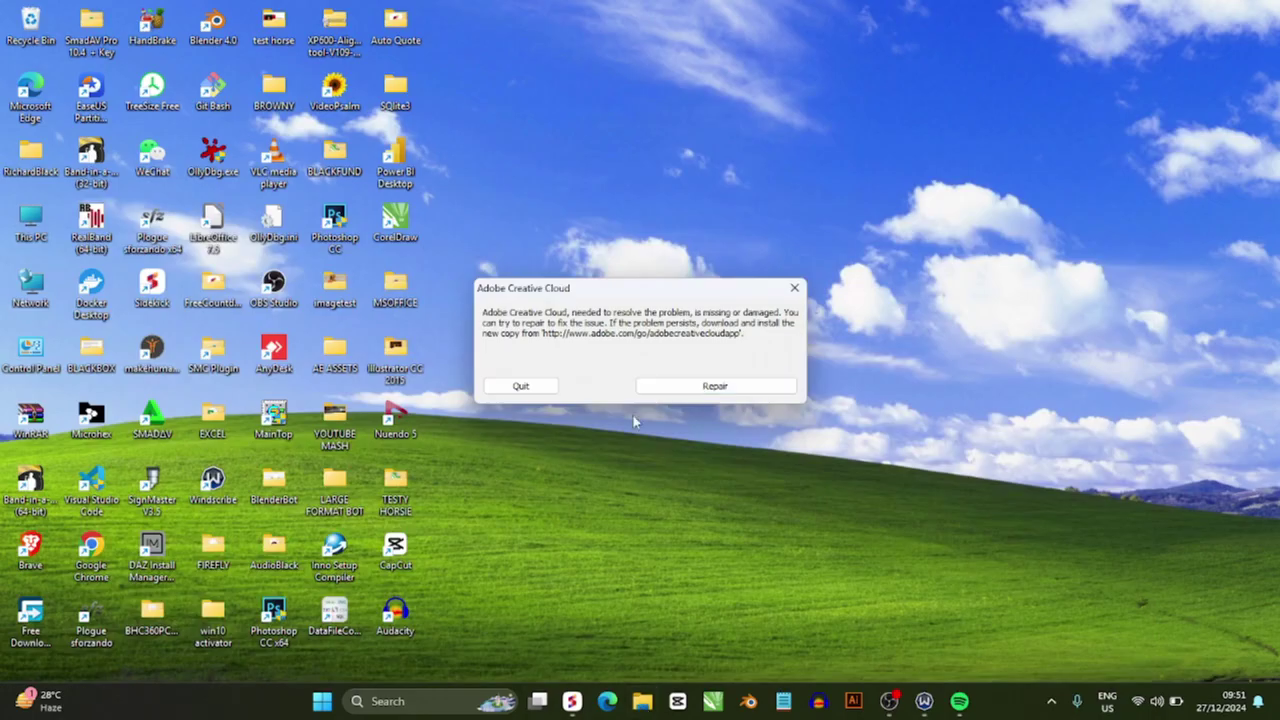
pyautogui.press('super+e')
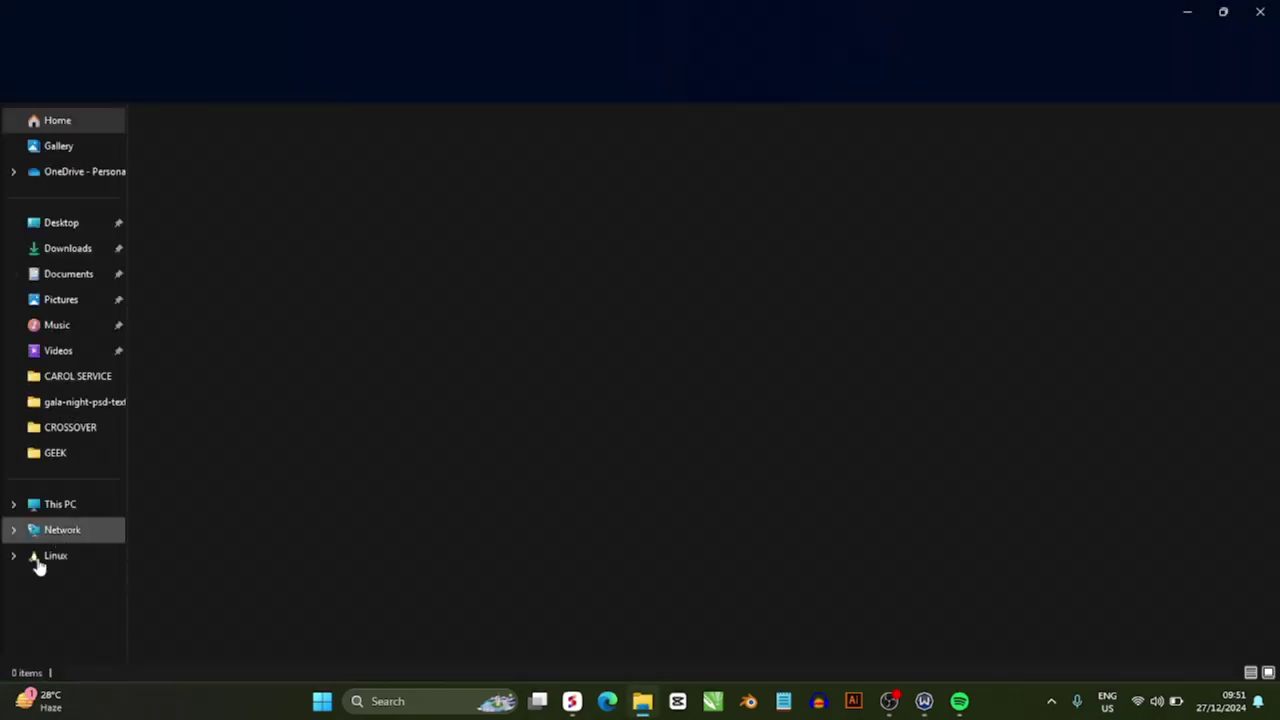
pyautogui.click(60, 453)
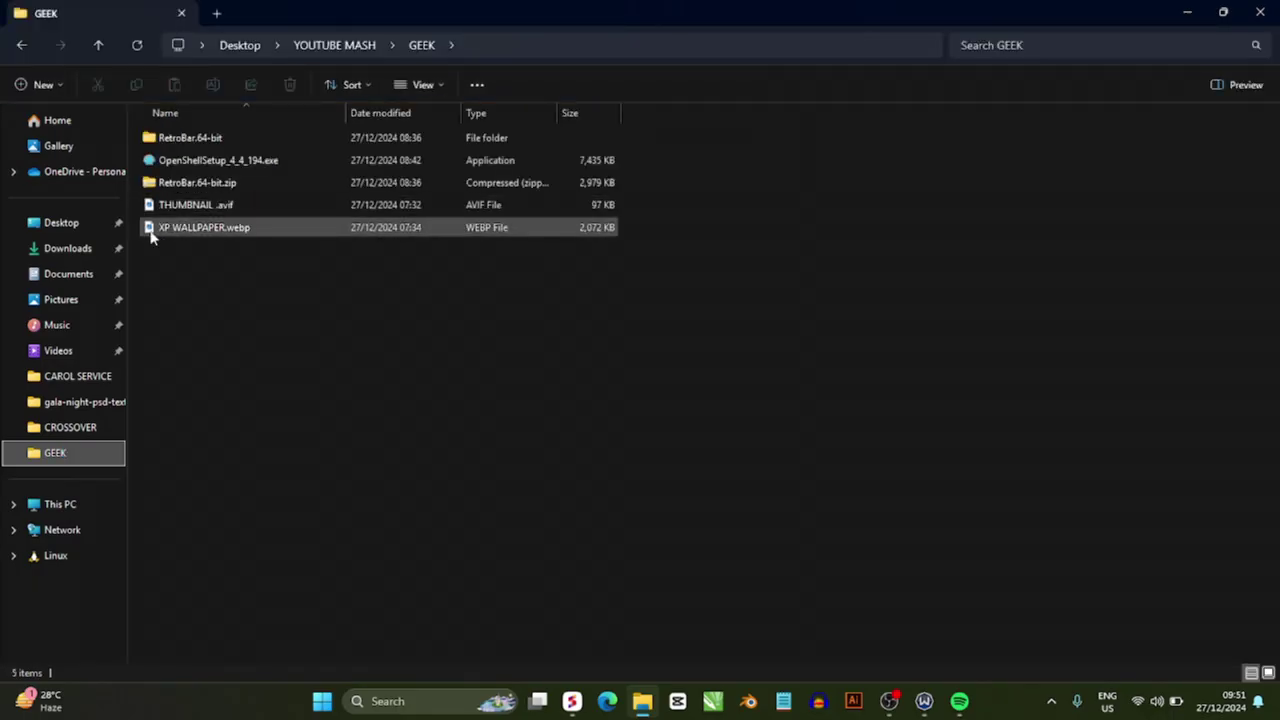
# Open XP WALLPAPER.webp from the GEEK folder, set it as the desktop background and minimize the image viewer.
pyautogui.click(150, 228)
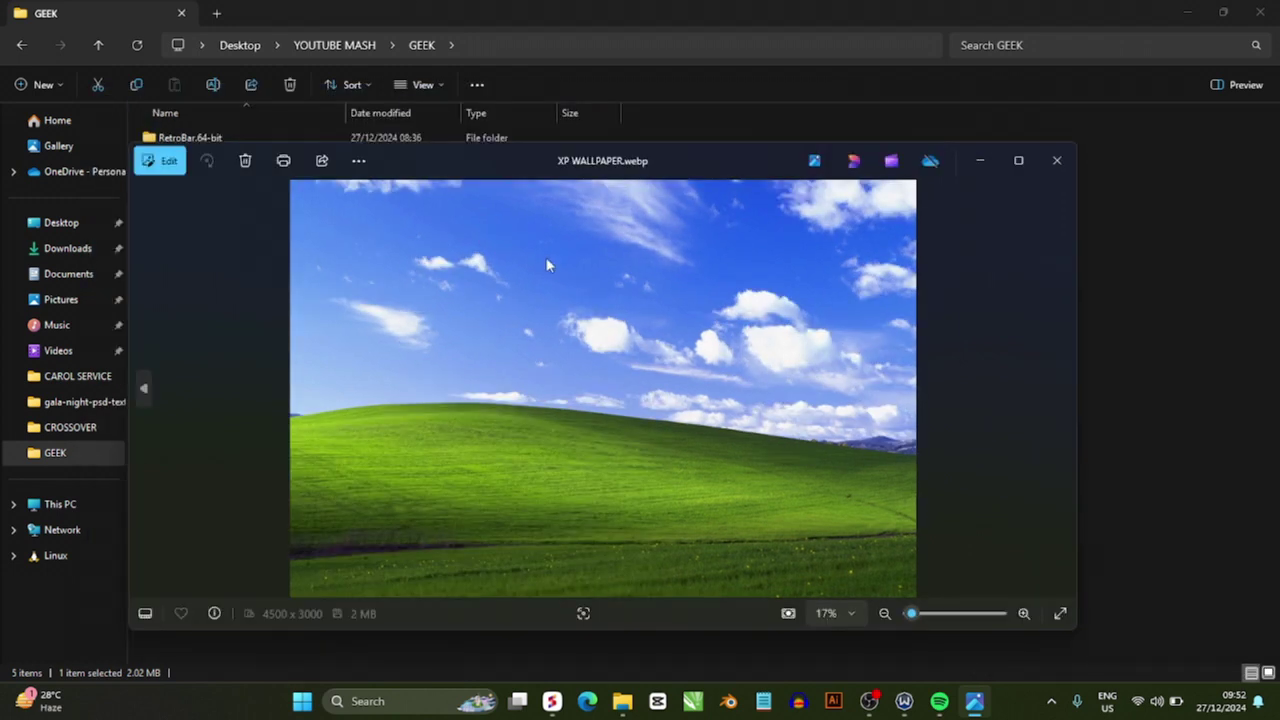
pyautogui.rightClick(546, 265)
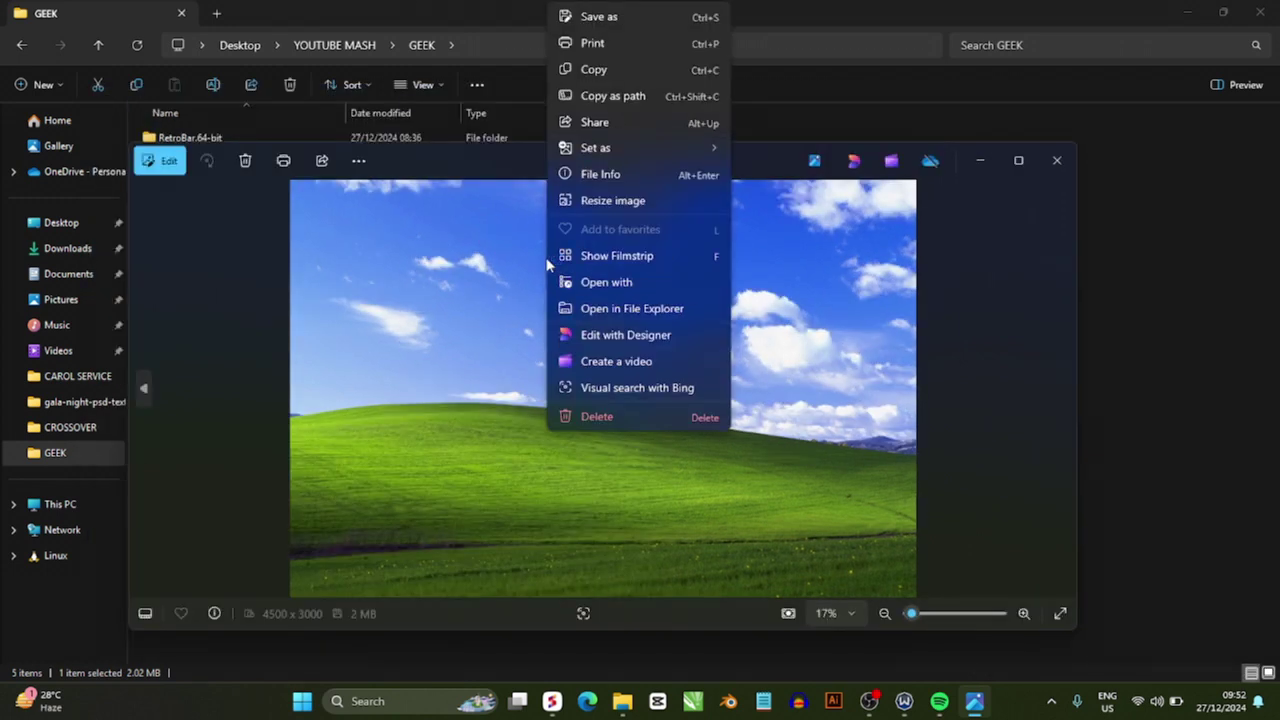
pyautogui.moveTo(611, 152)
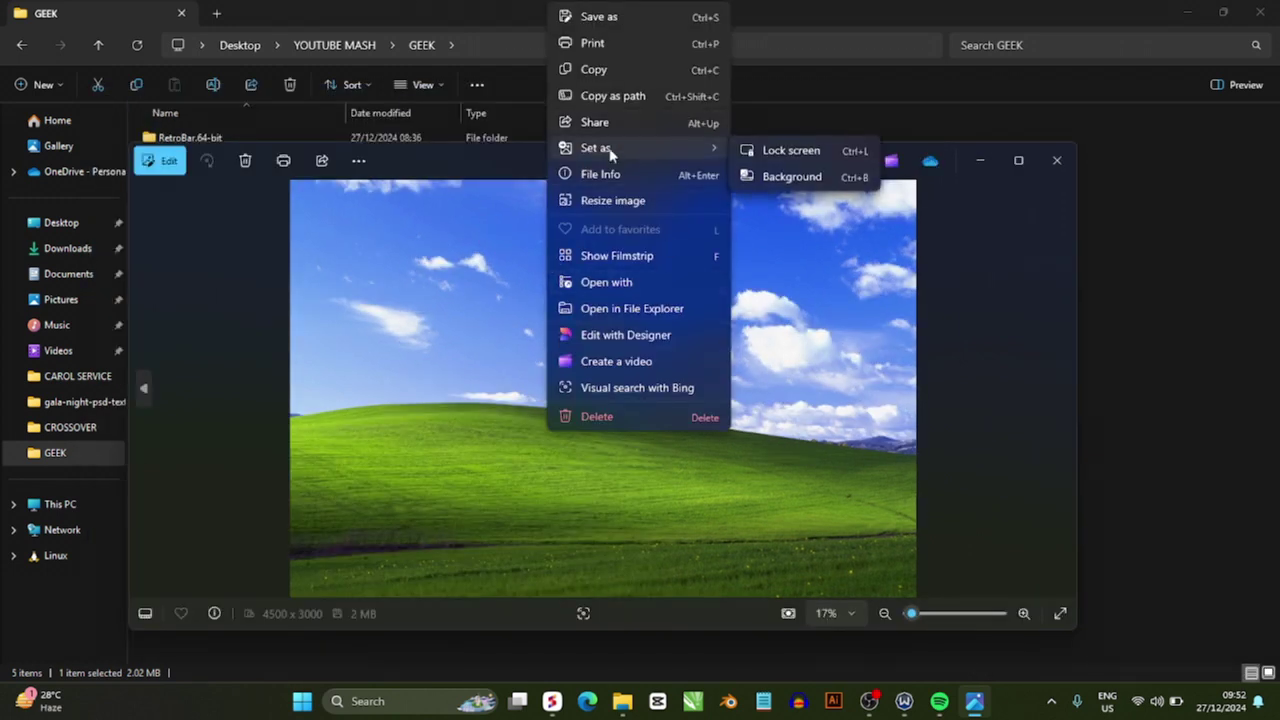
pyautogui.click(786, 177)
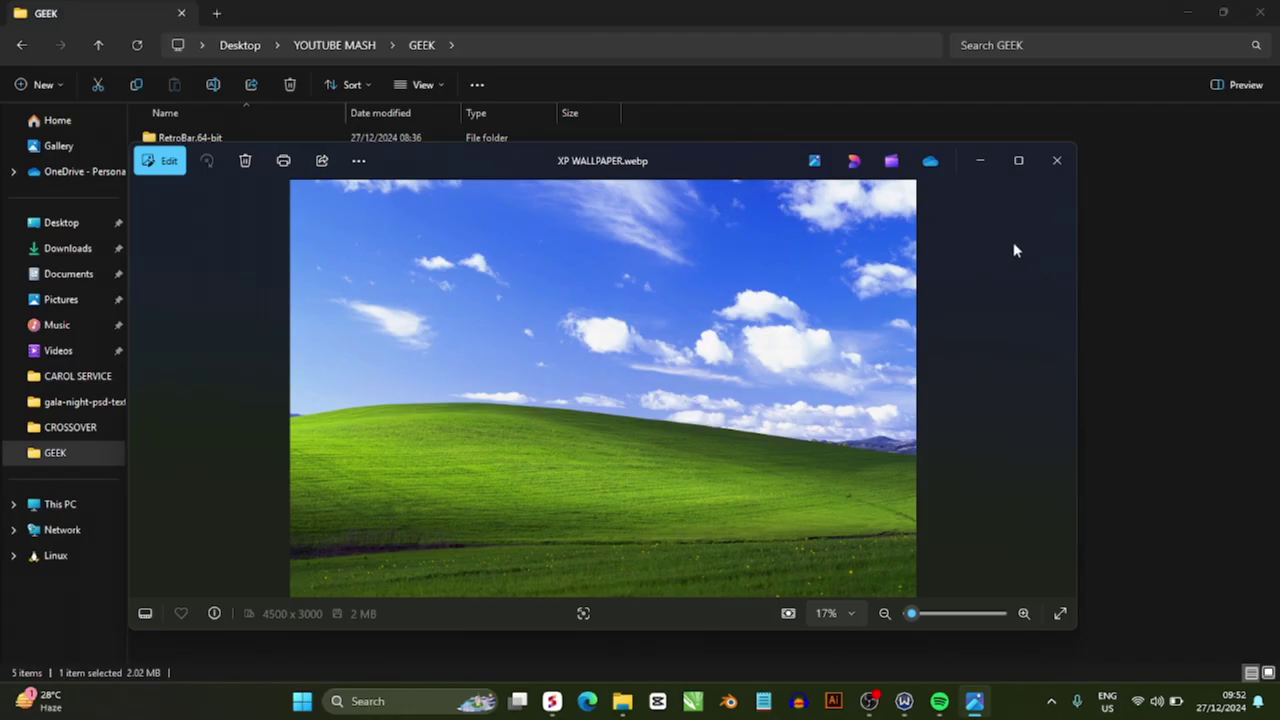
pyautogui.click(977, 170)
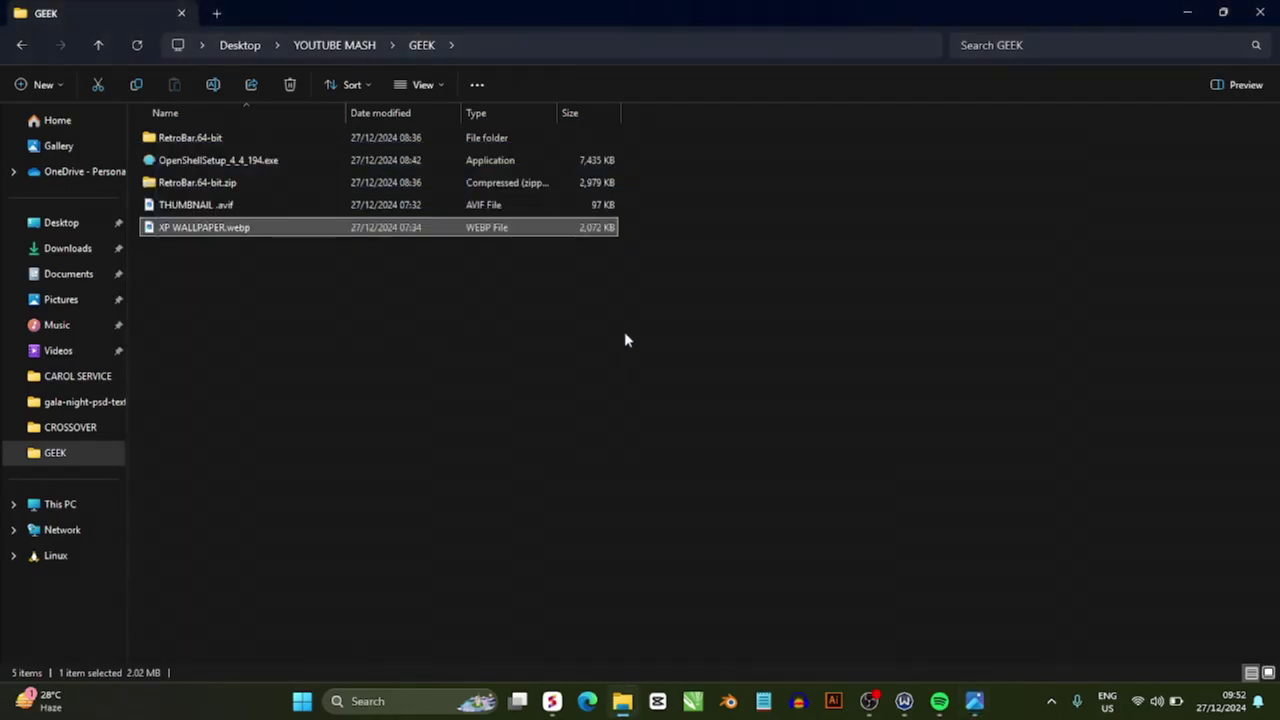
# Open the Windows taskbar settings and set the taskbar alignment to Left under Taskbar behaviors.
pyautogui.rightClick(1006, 714)
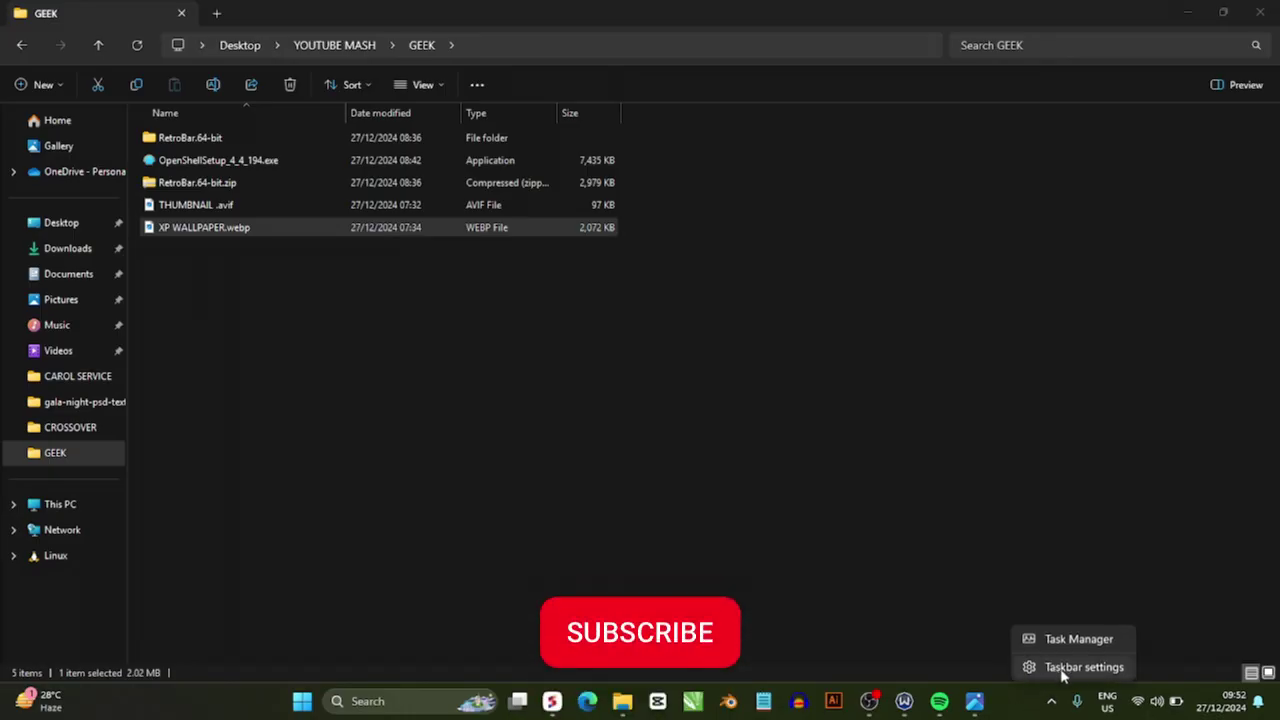
pyautogui.click(1063, 672)
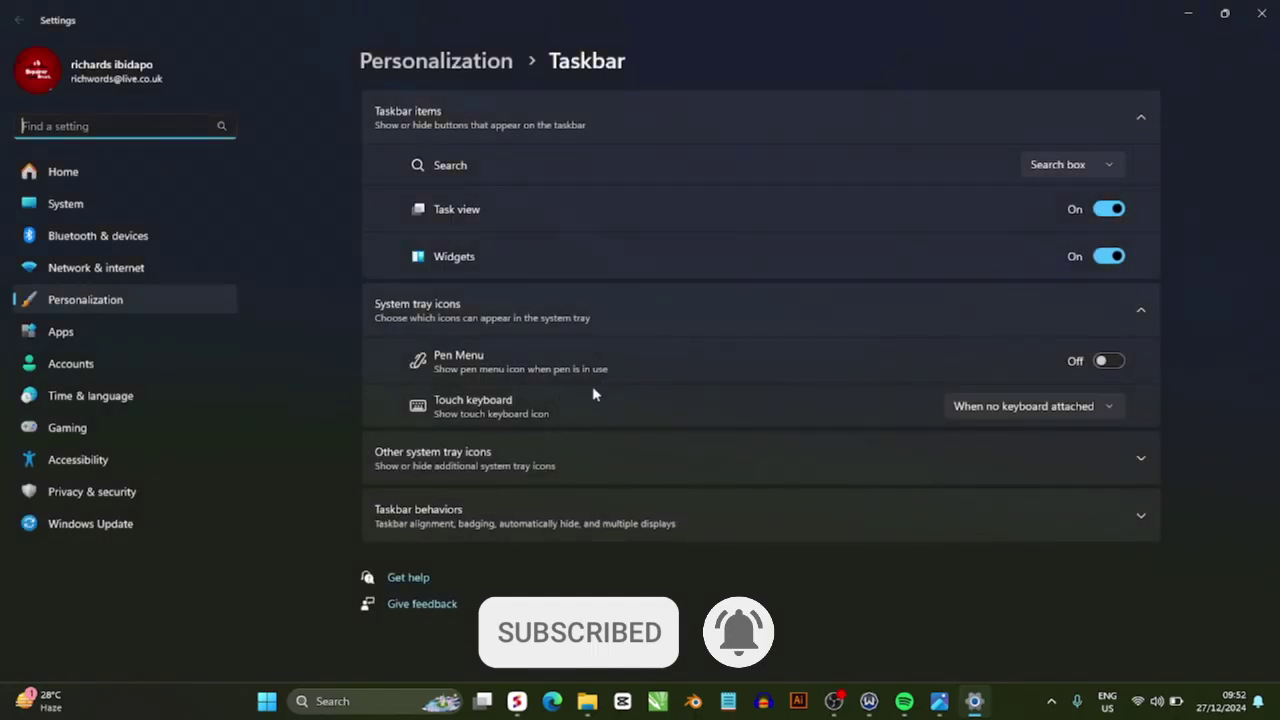
pyautogui.scroll(-1, 508, 539)
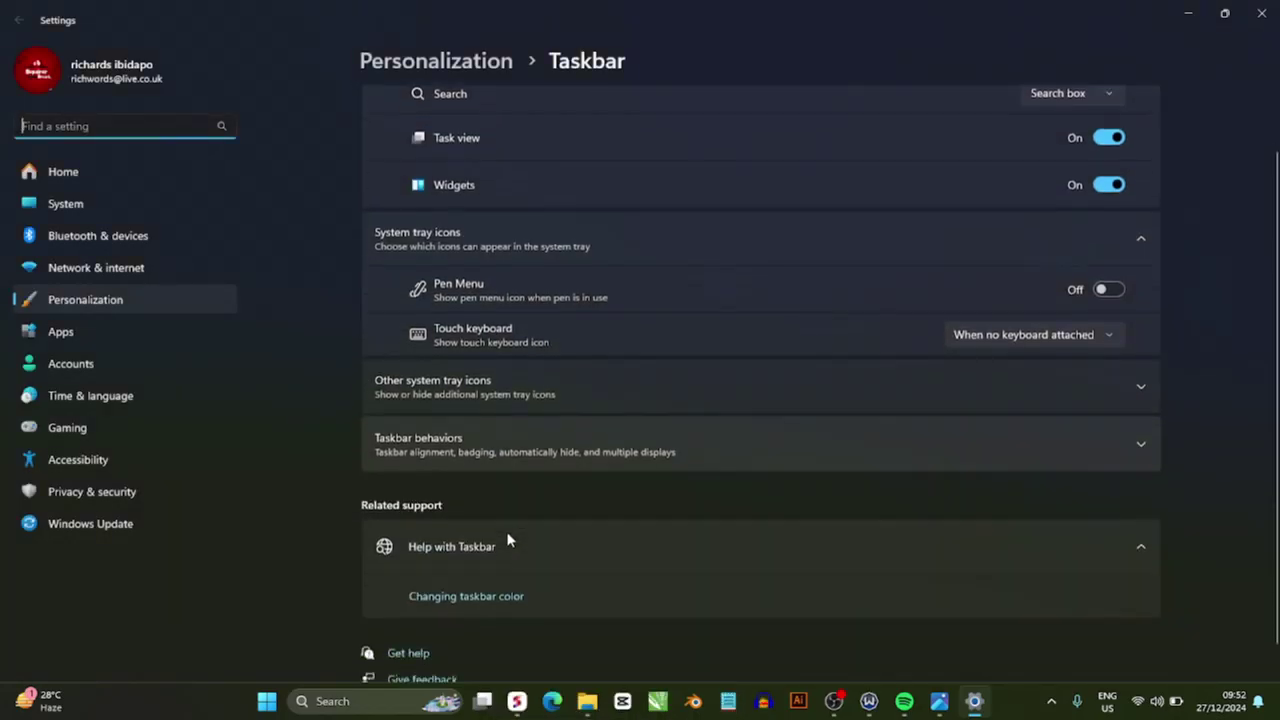
pyautogui.click(965, 427)
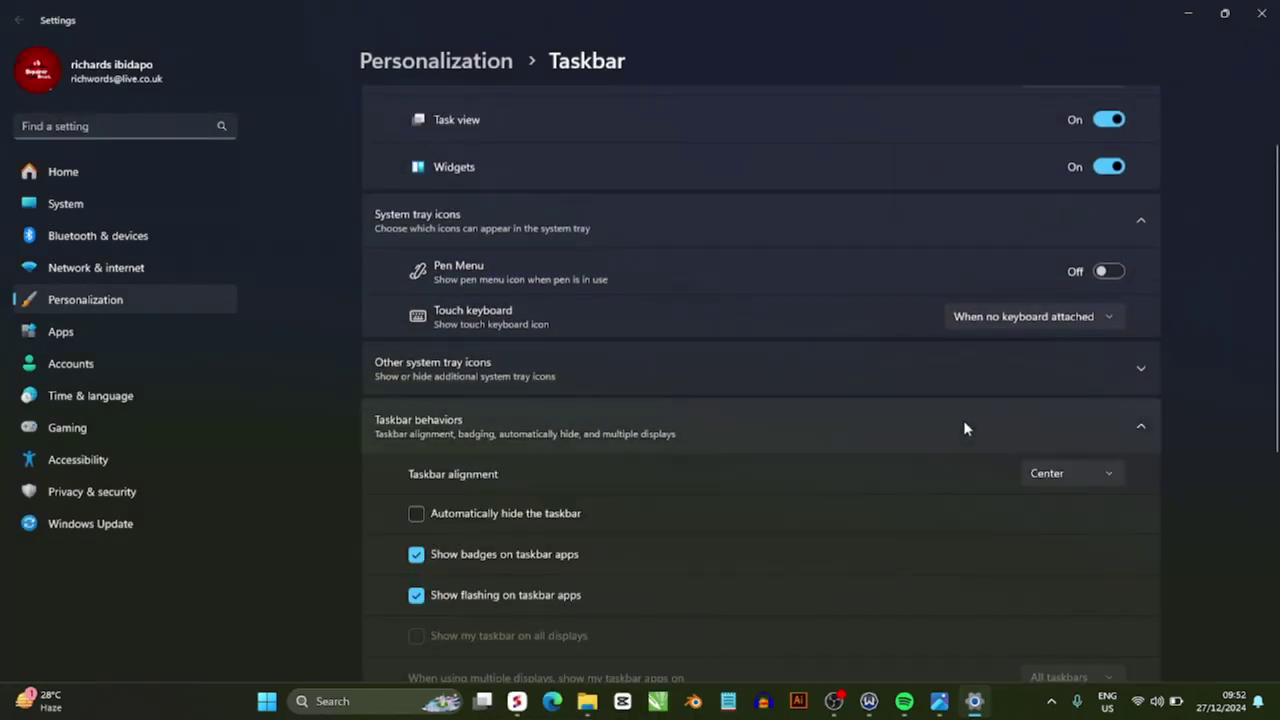
pyautogui.scroll(-3, 650, 492)
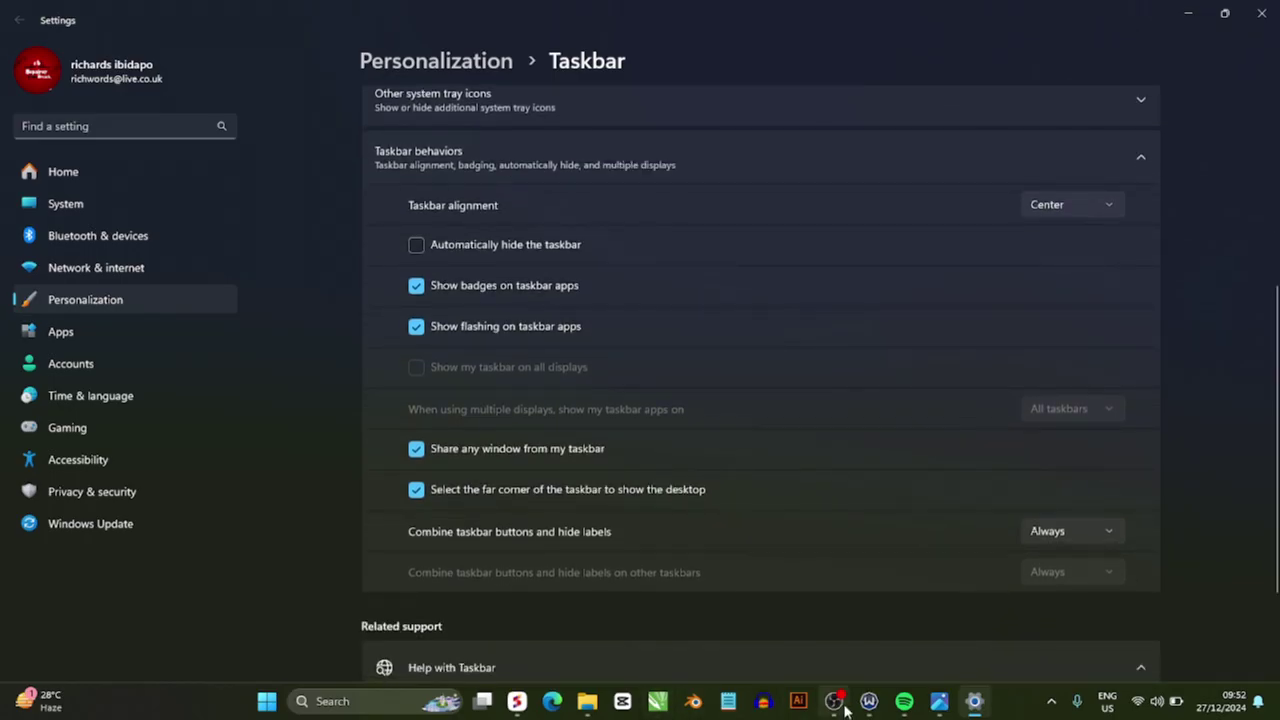
pyautogui.moveTo(846, 709)
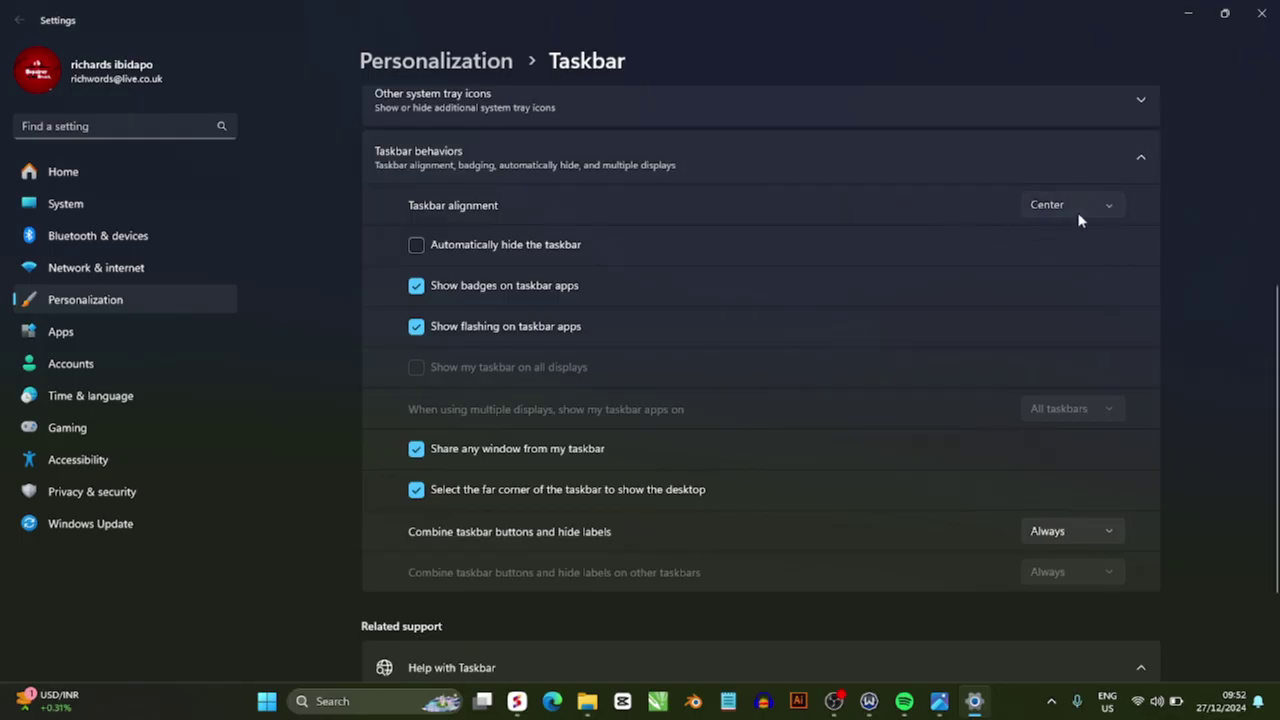
pyautogui.click(1045, 204)
pyautogui.click(1046, 177)
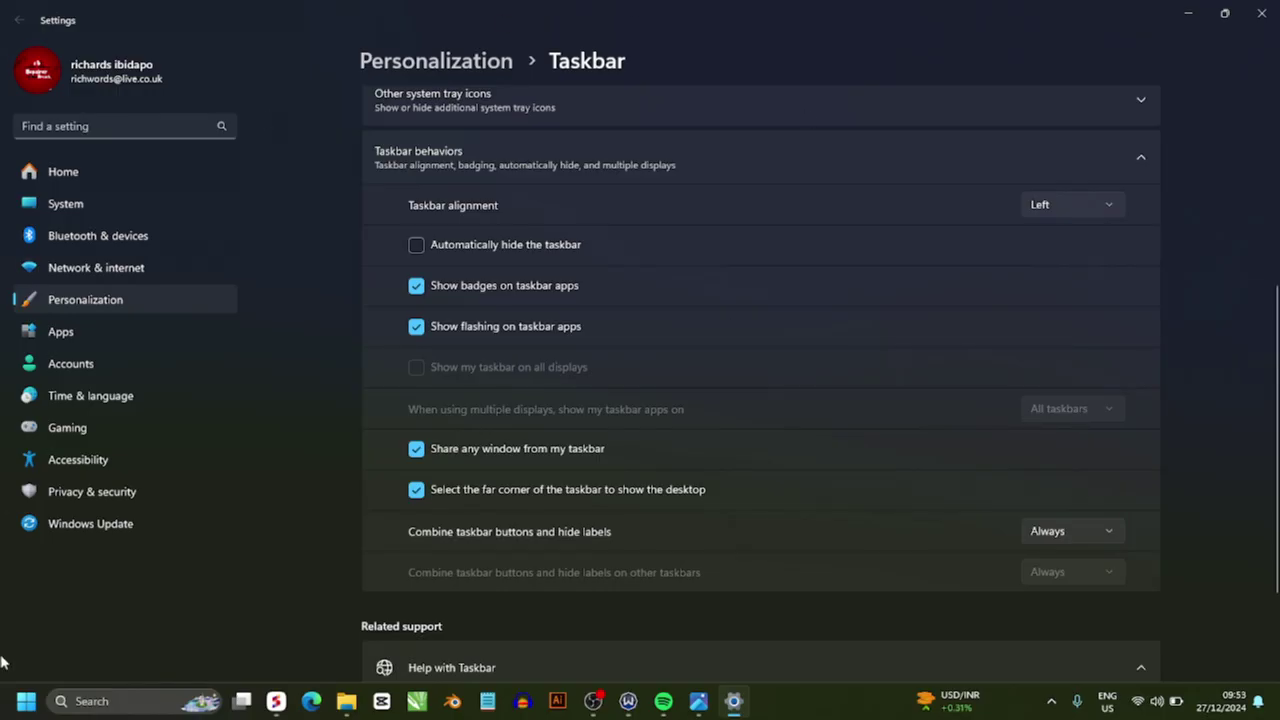
# Check where the Start menu opens with the new alignment, dismiss it and close Settings.
pyautogui.click(26, 701)
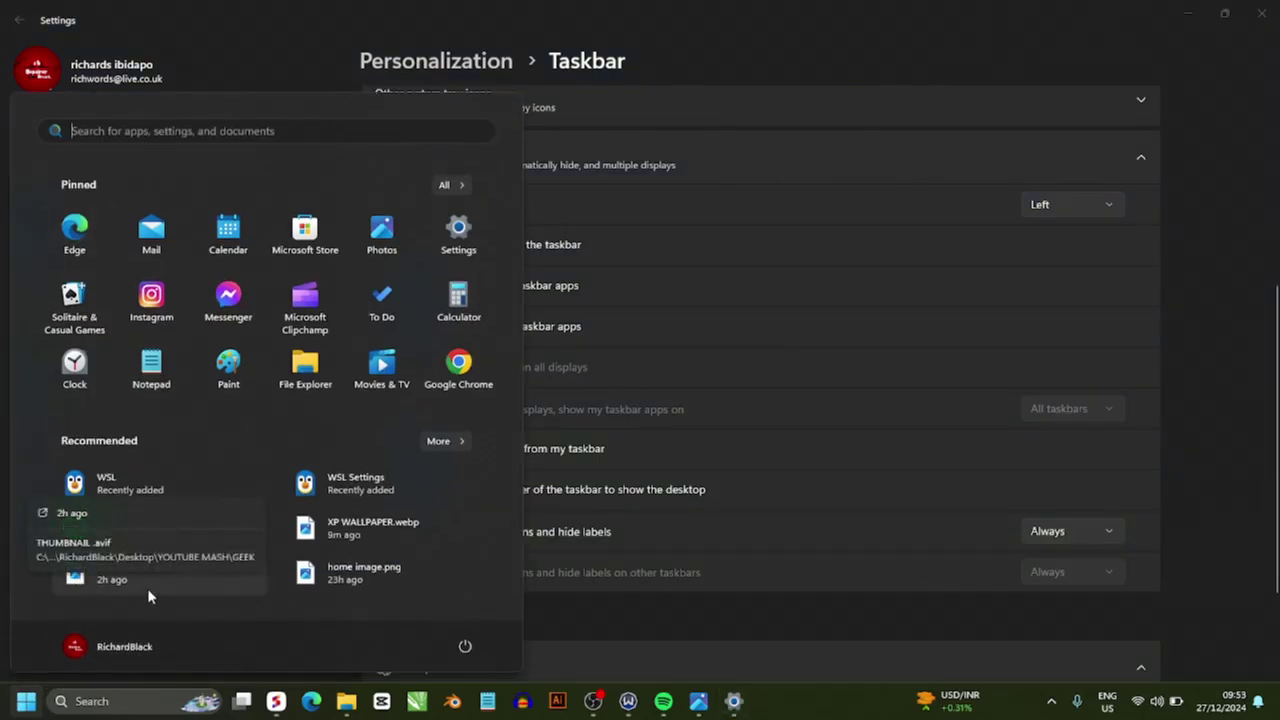
pyautogui.press('Escape')
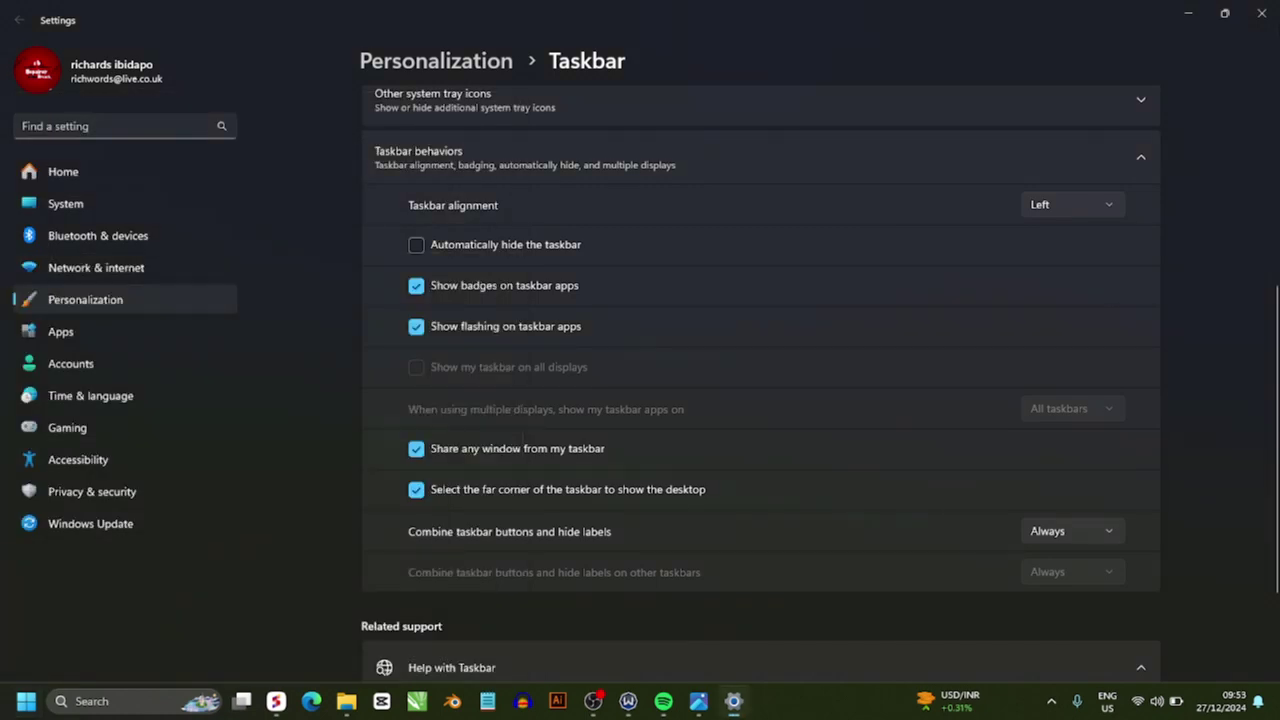
pyautogui.click(1261, 13)
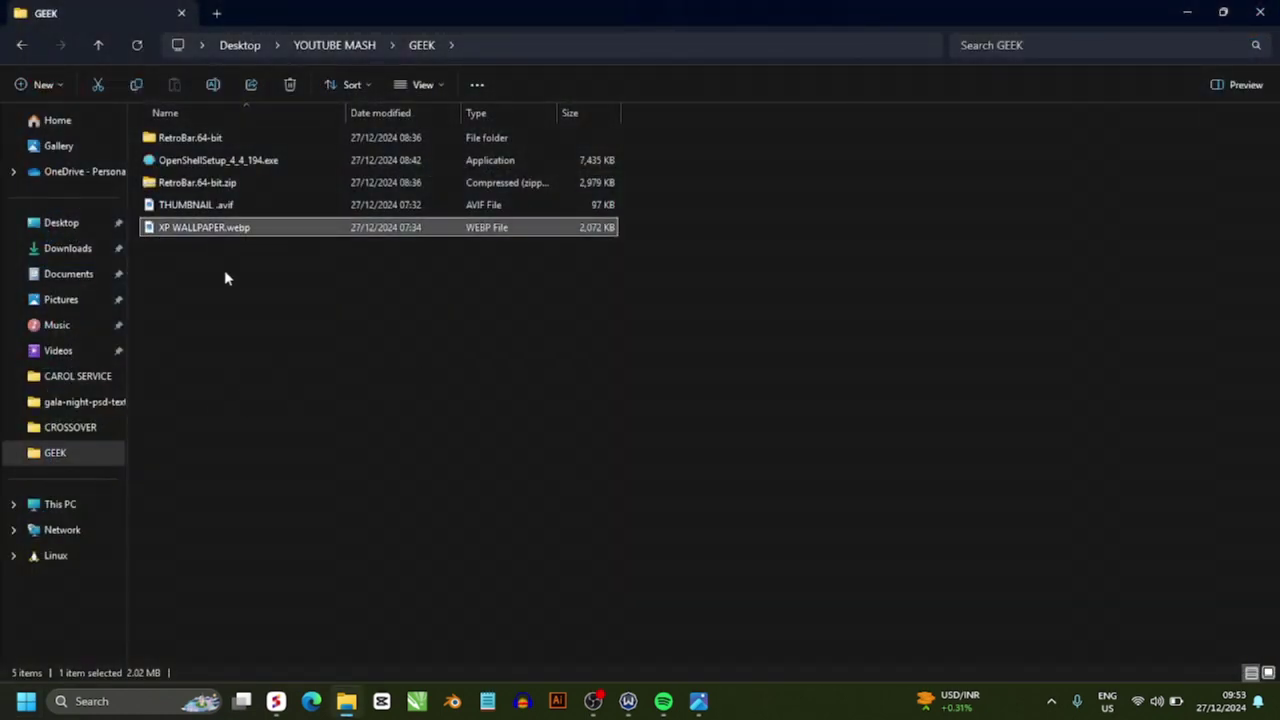
# Open the RetroBar.64-bit folder inside GEEK and run RetroBar.exe.
pyautogui.click(224, 278)
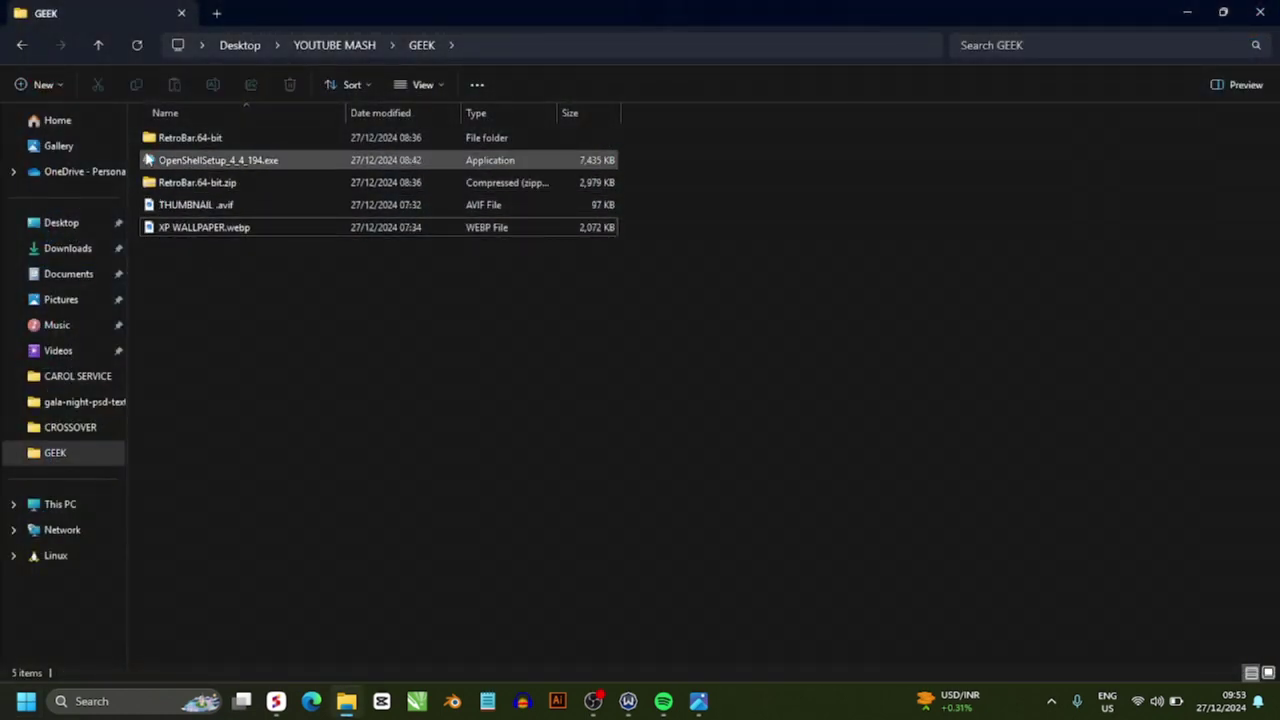
pyautogui.doubleClick(155, 137)
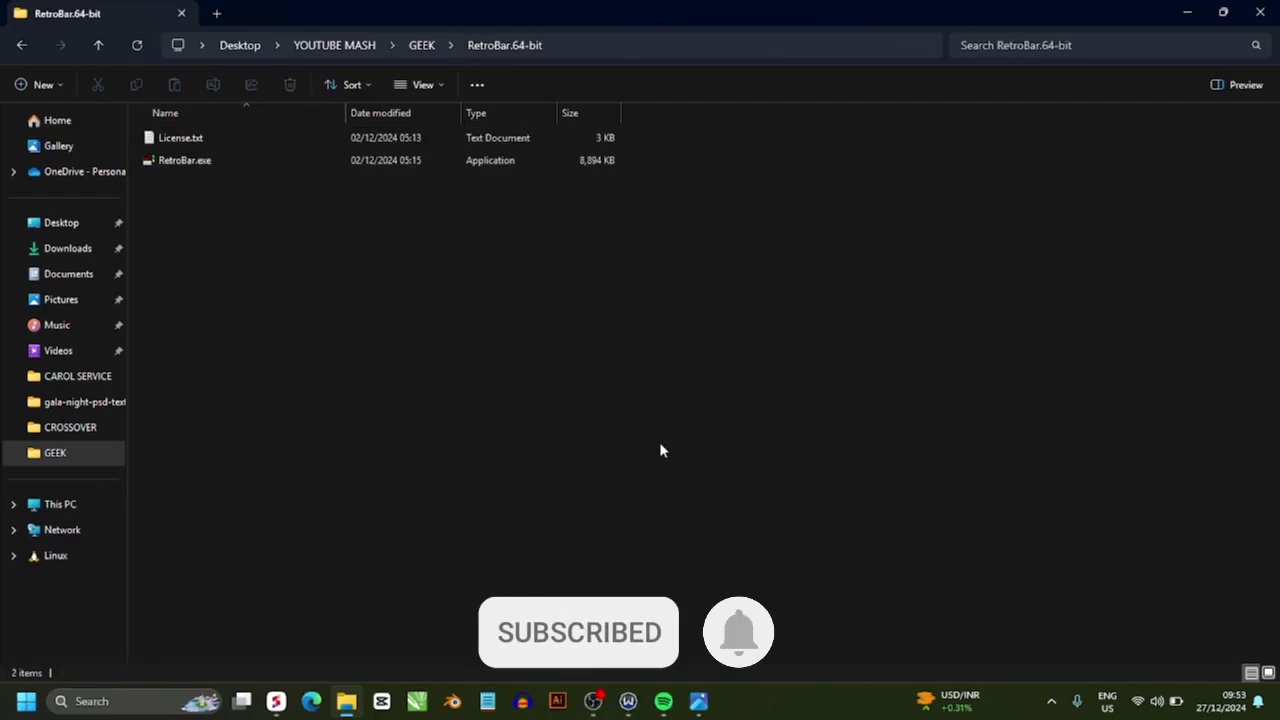
pyautogui.click(167, 172)
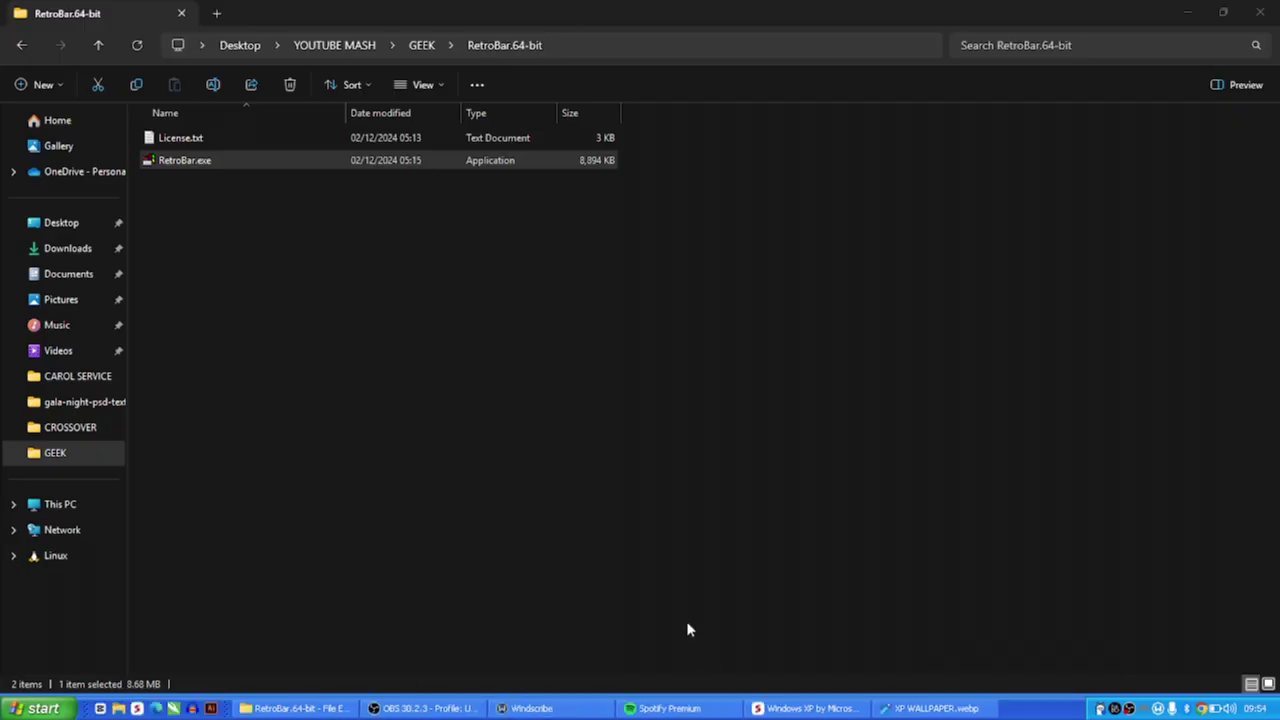
# Open the RetroBar properties and try the Windows 95-98 and Windows Vista Aero themes.
pyautogui.rightClick(1027, 713)
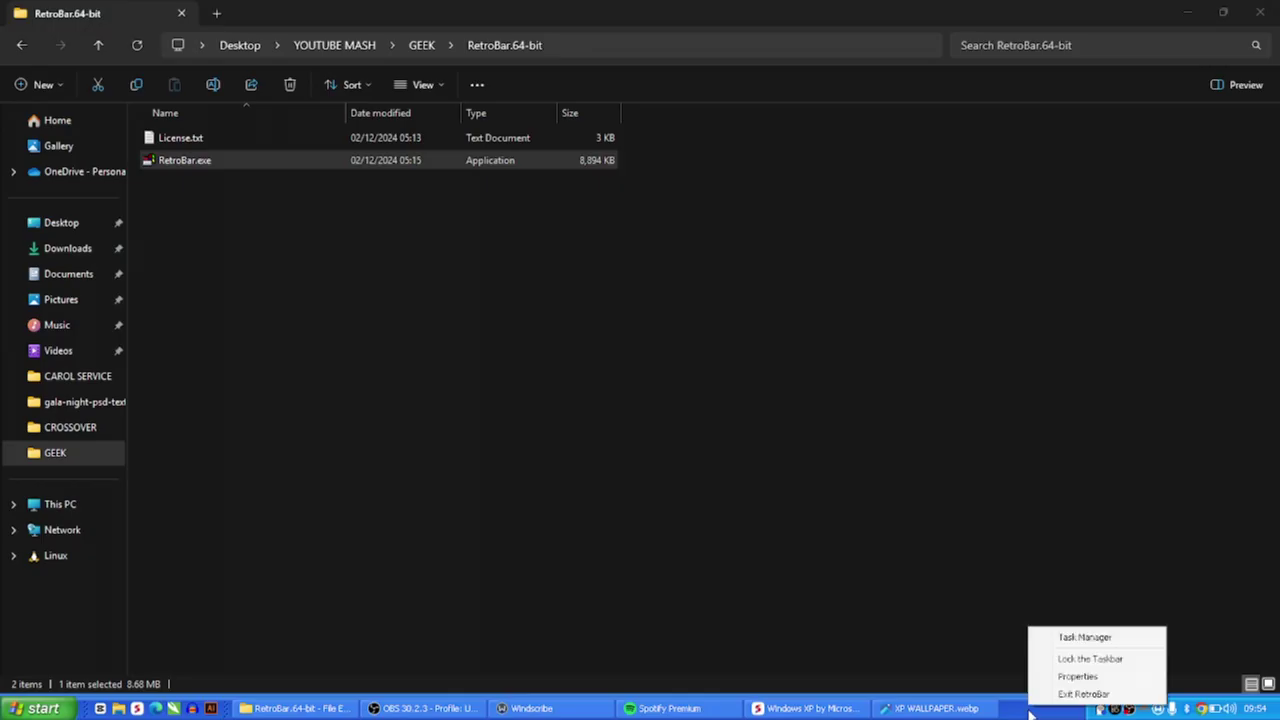
pyautogui.click(1076, 678)
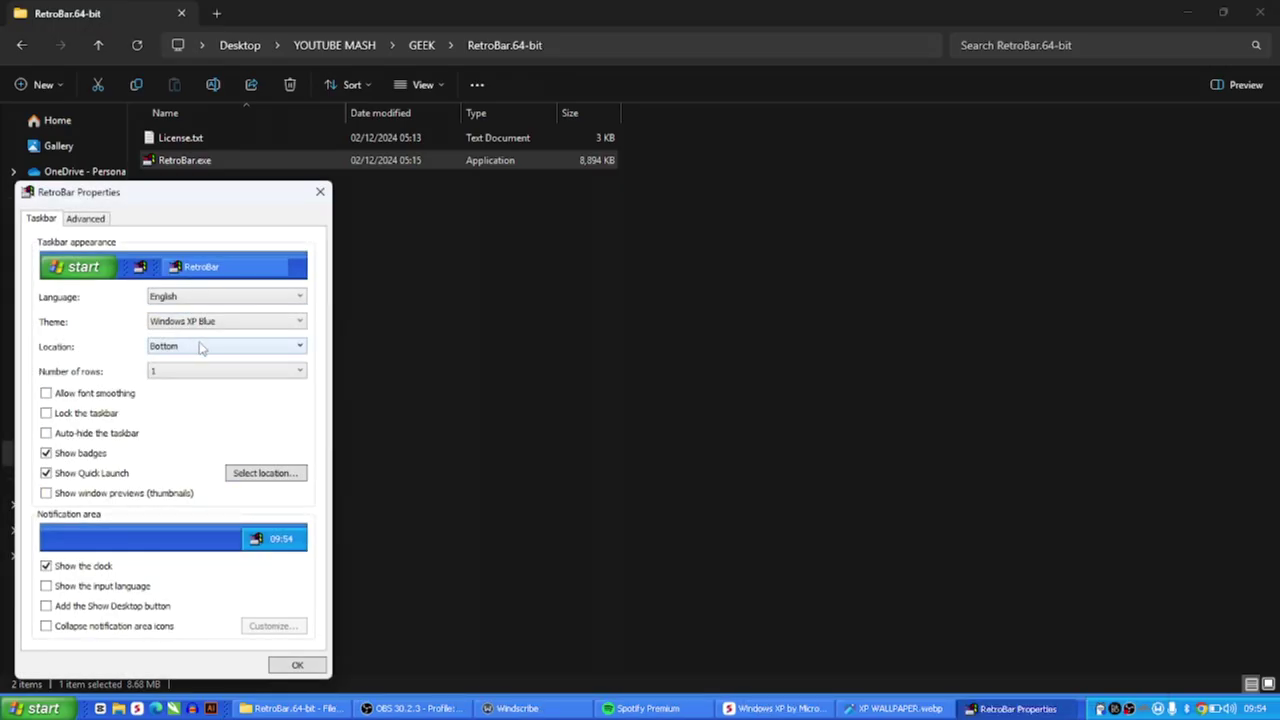
pyautogui.click(230, 321)
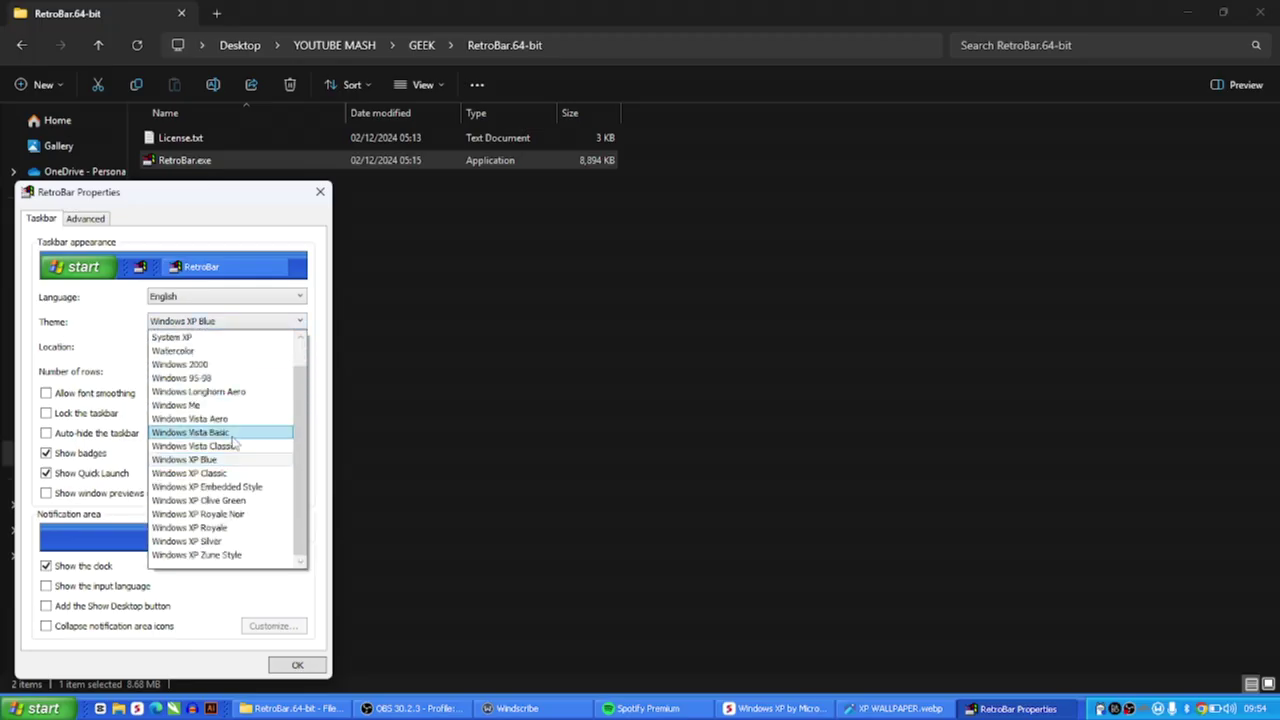
pyautogui.scroll(1, 230, 440)
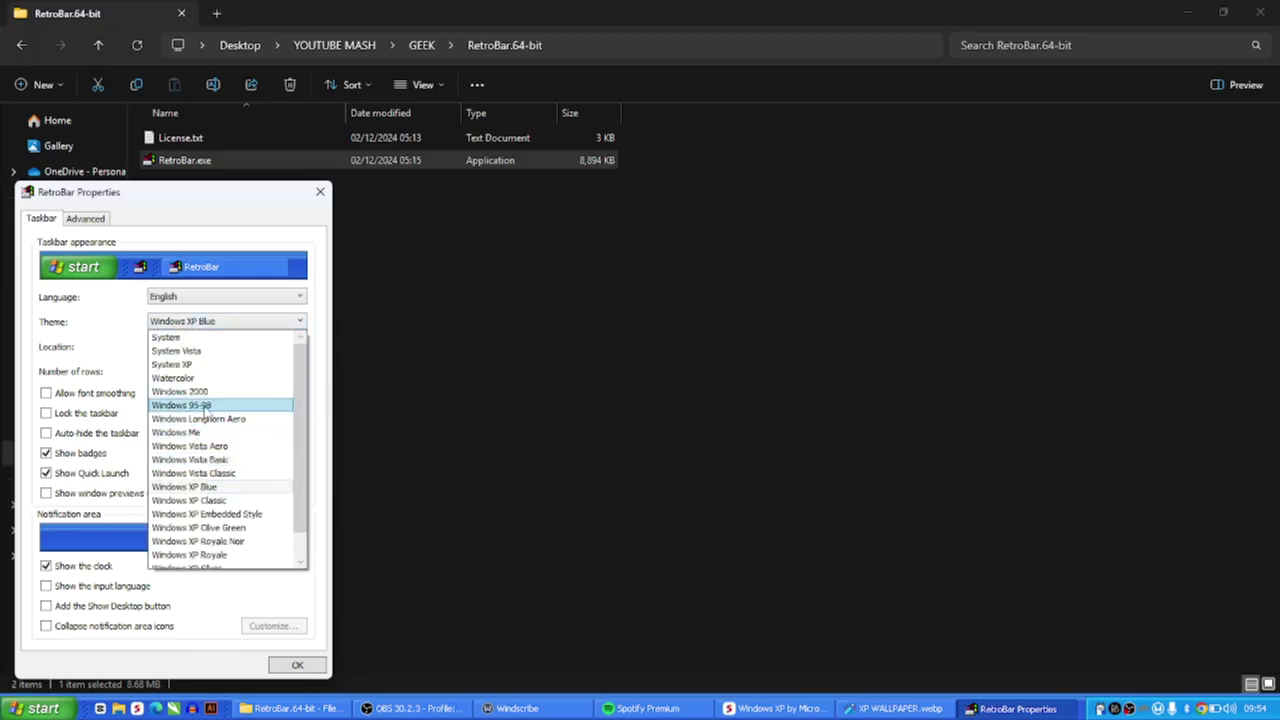
pyautogui.click(205, 406)
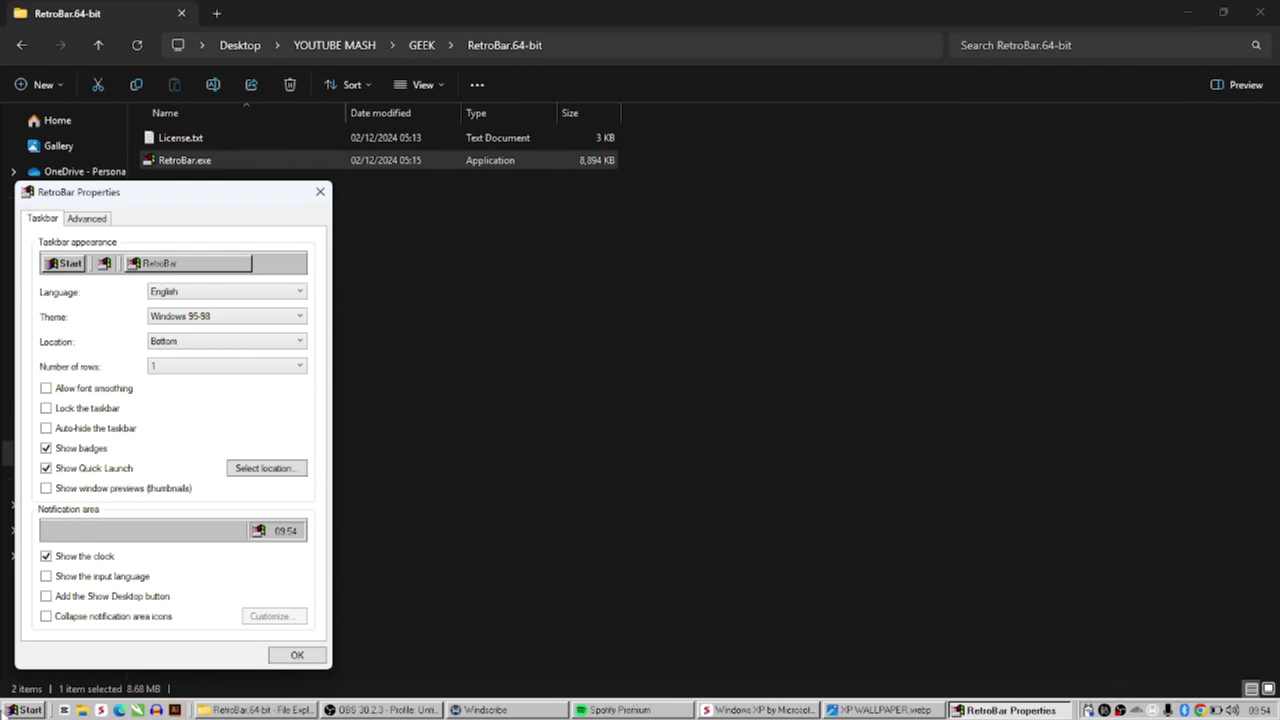
pyautogui.click(253, 317)
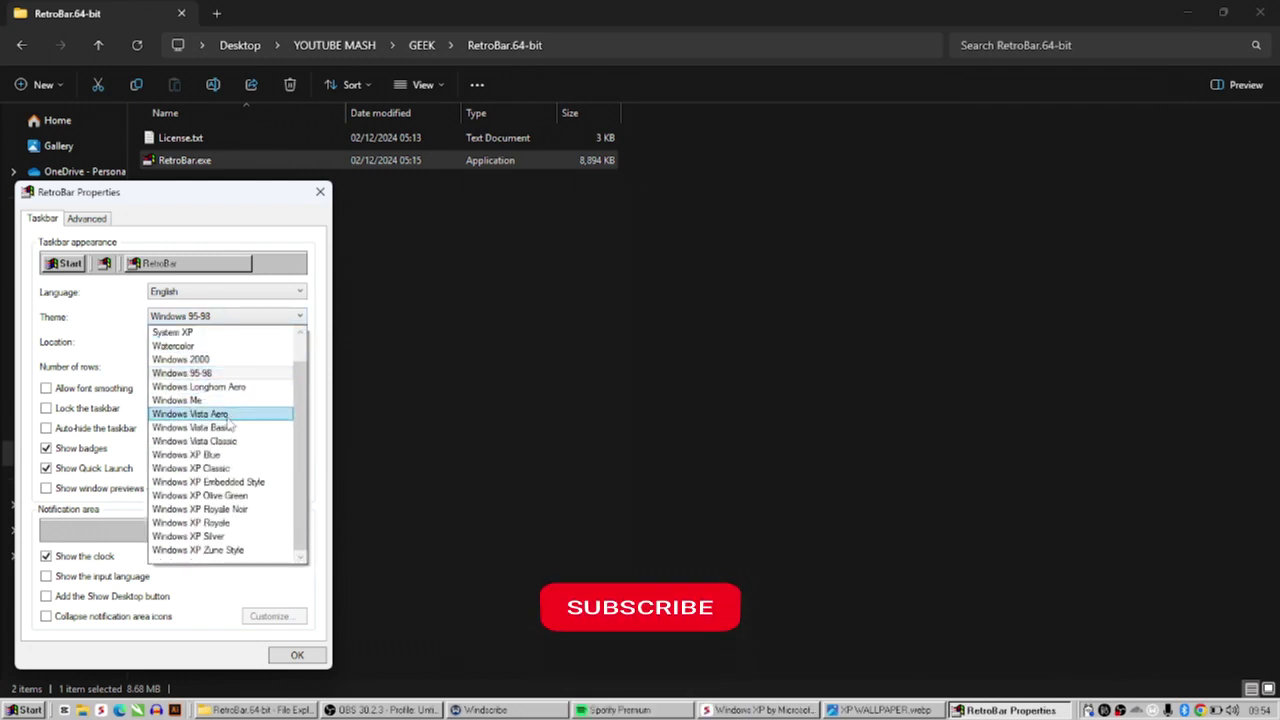
pyautogui.click(190, 413)
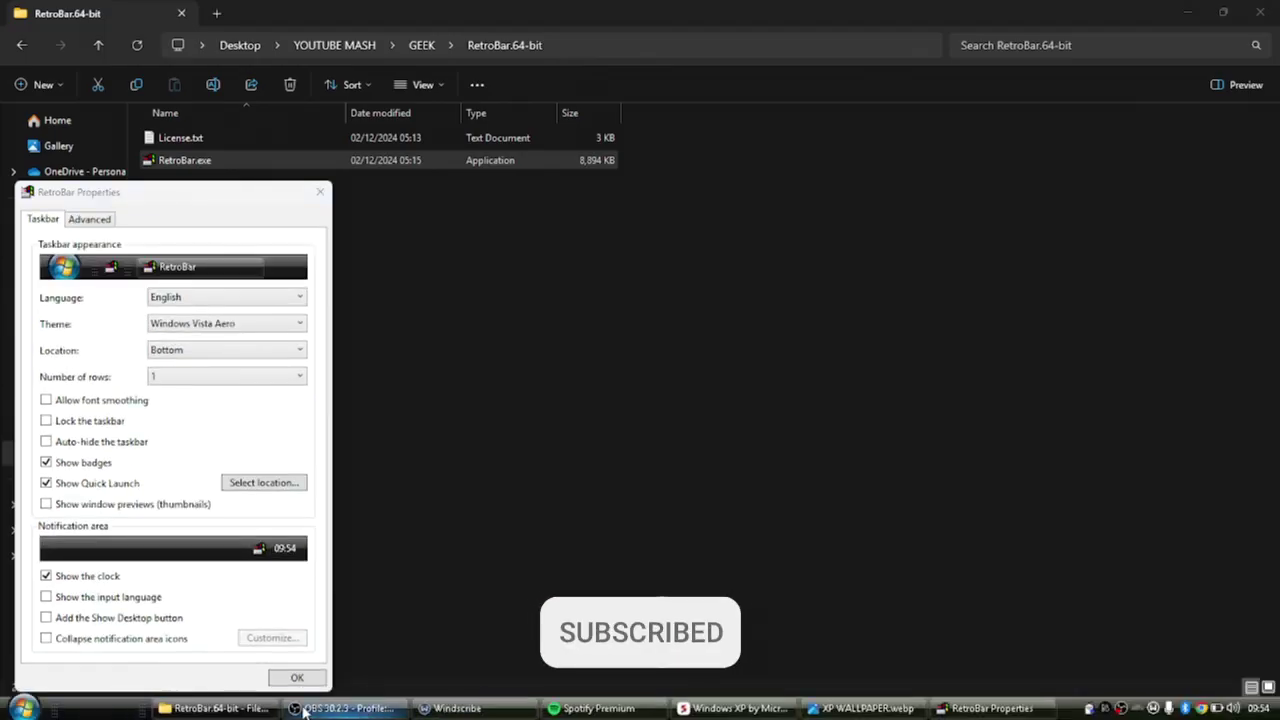
# Try the Windows XP Blue theme and the Windows XP Classic theme on the RetroBar taskbar.
pyautogui.click(229, 325)
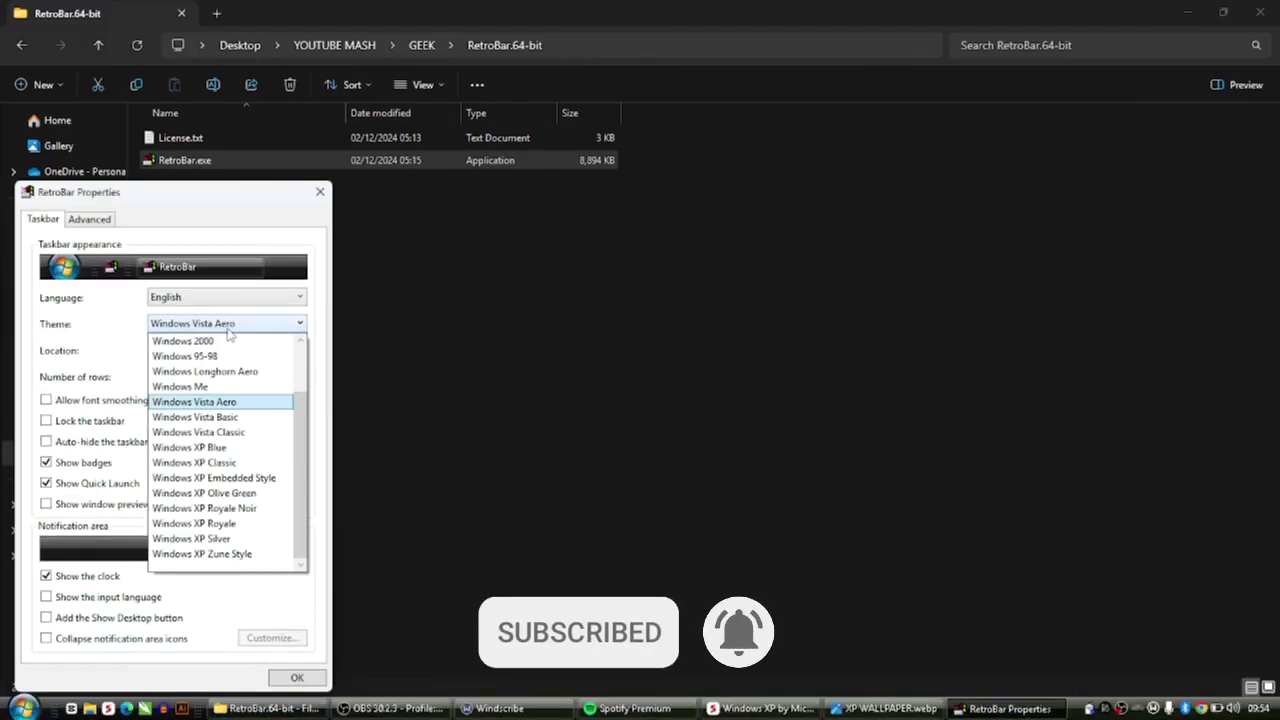
pyautogui.click(217, 449)
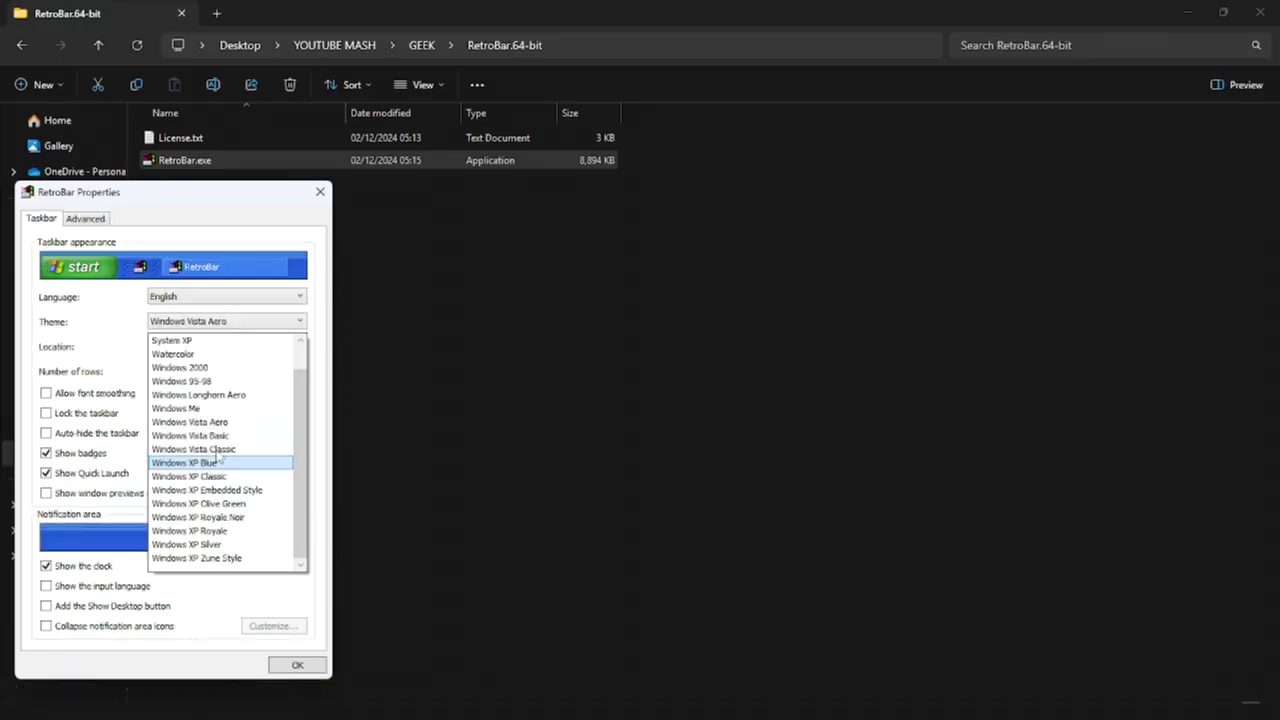
pyautogui.click(205, 325)
pyautogui.click(216, 474)
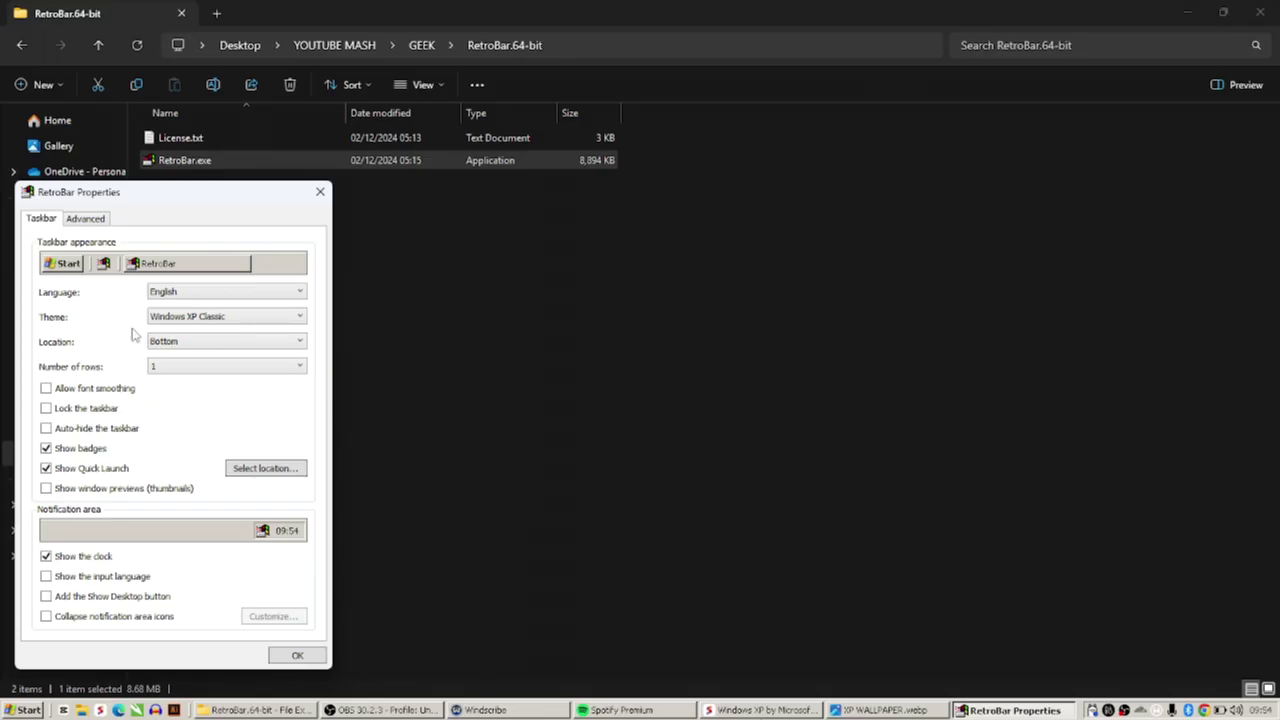
# Set the RetroBar theme to Windows XP Blue.
pyautogui.click(213, 345)
pyautogui.click(220, 341)
pyautogui.click(224, 318)
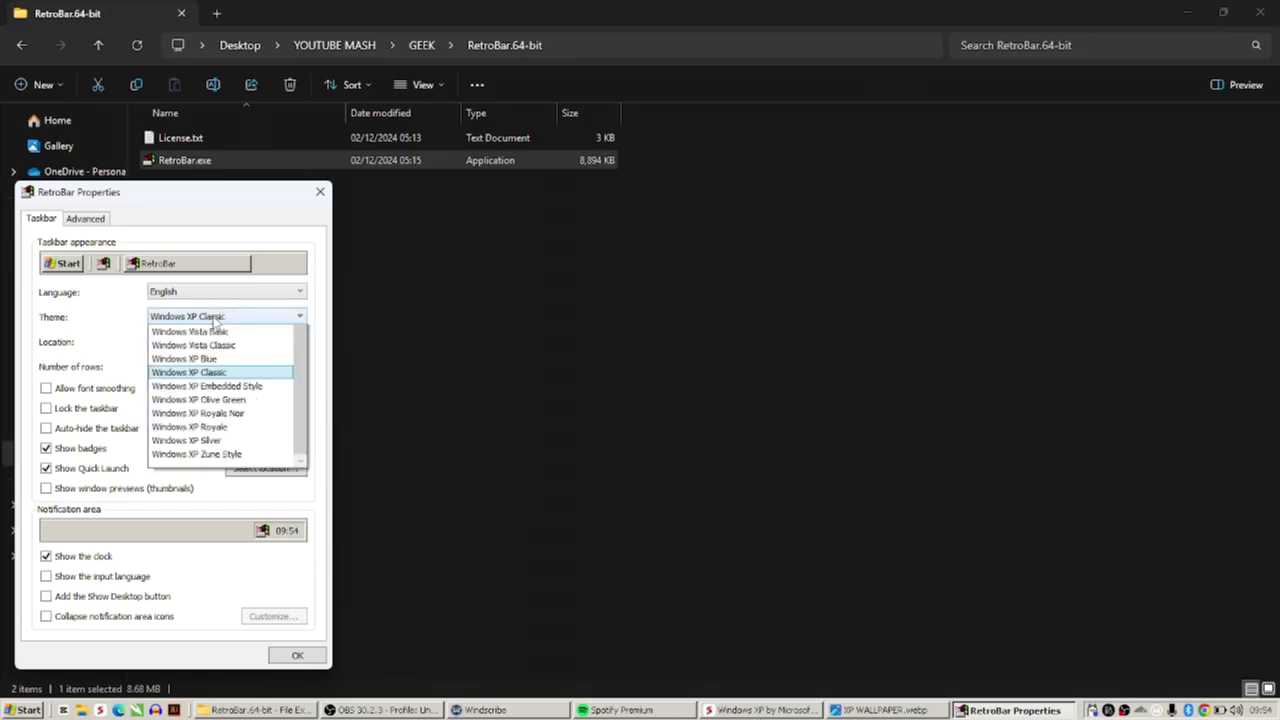
pyautogui.scroll(3, 235, 412)
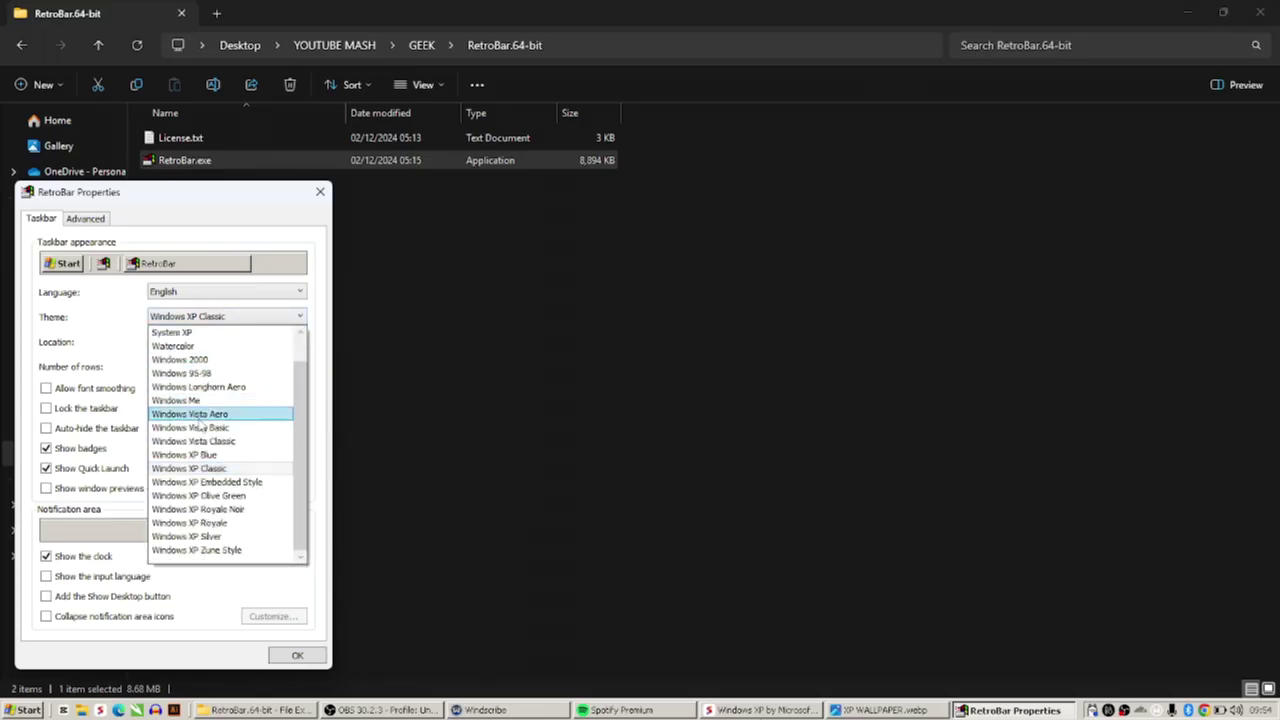
pyautogui.click(234, 457)
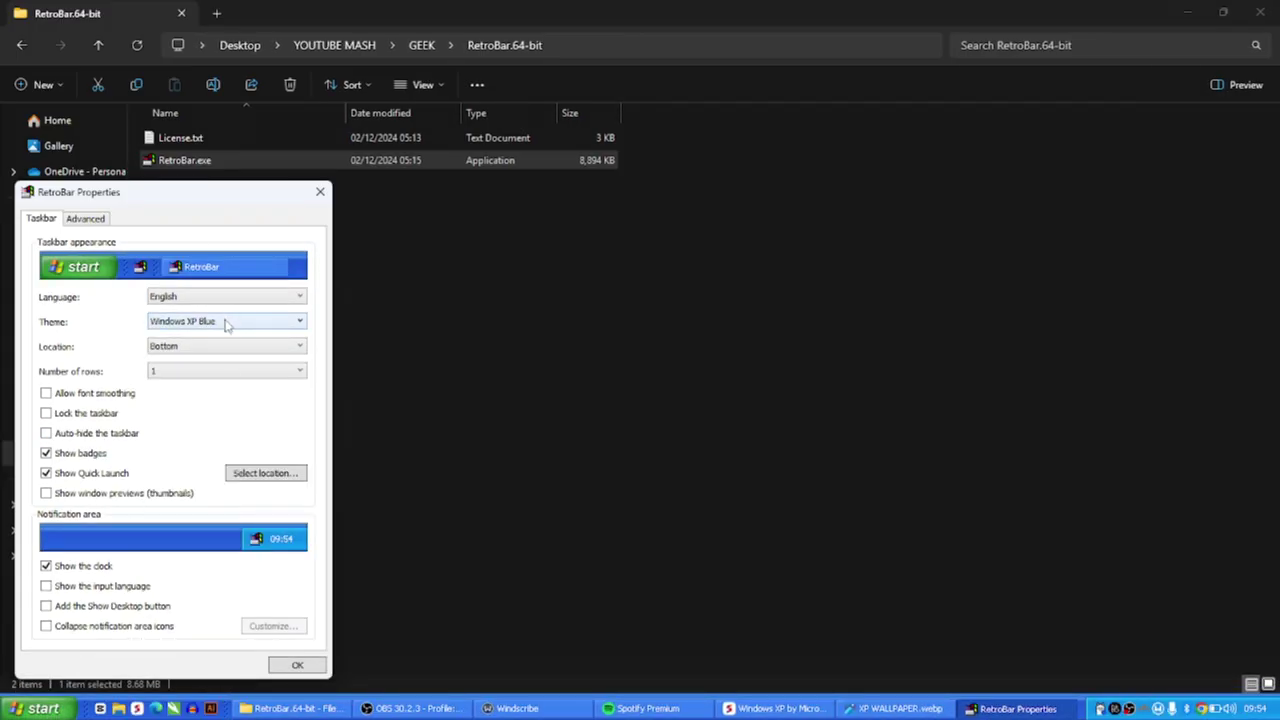
# Try the left, right and top screen locations for the RetroBar taskbar and return it to the bottom.
pyautogui.click(195, 346)
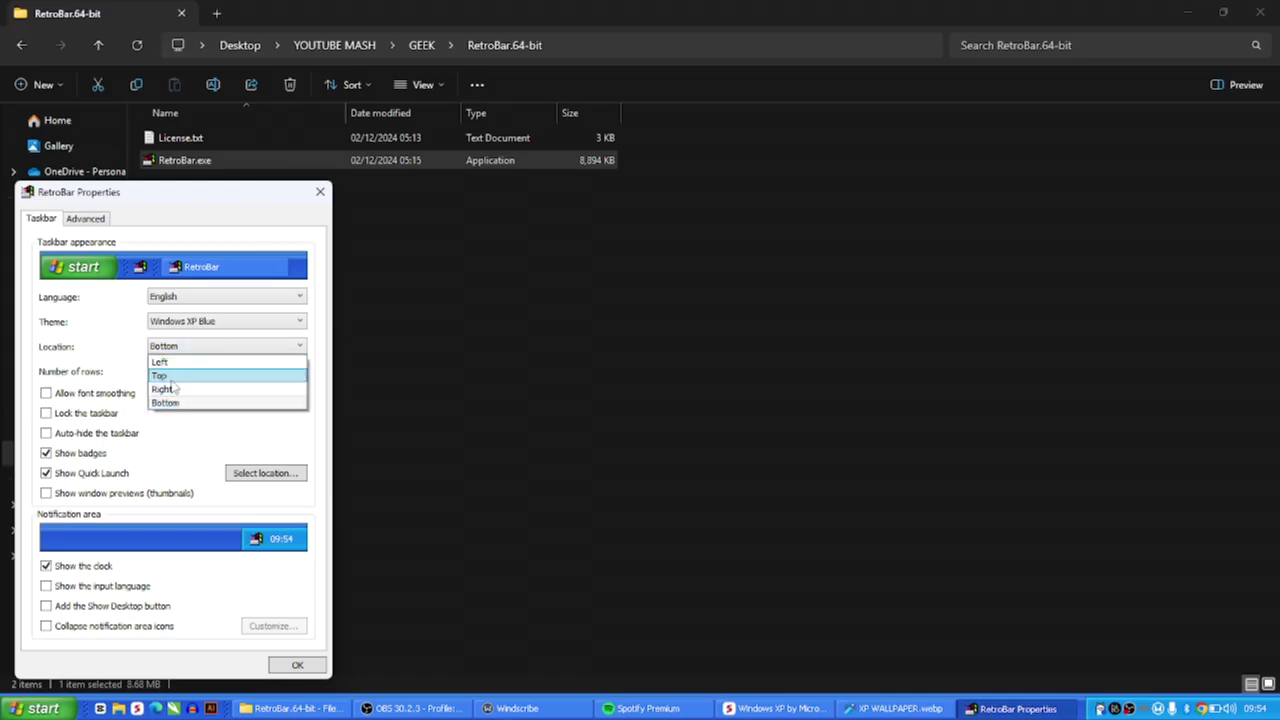
pyautogui.click(175, 362)
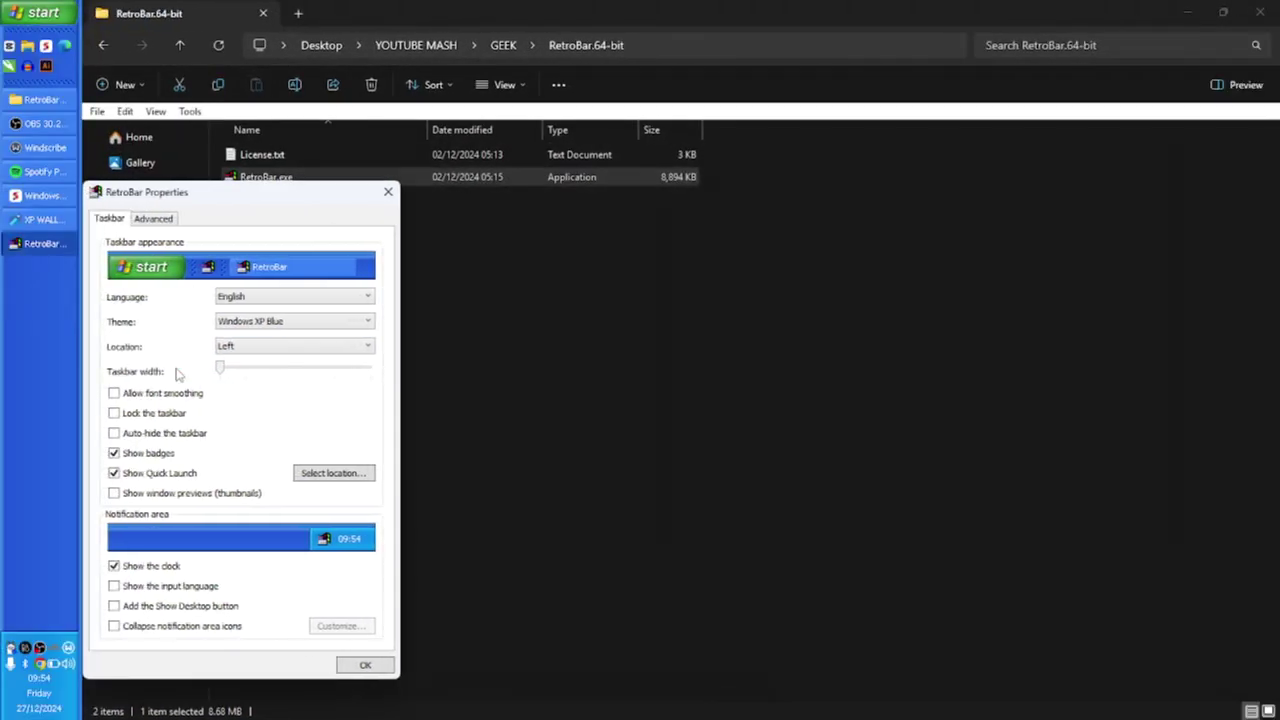
pyautogui.click(254, 350)
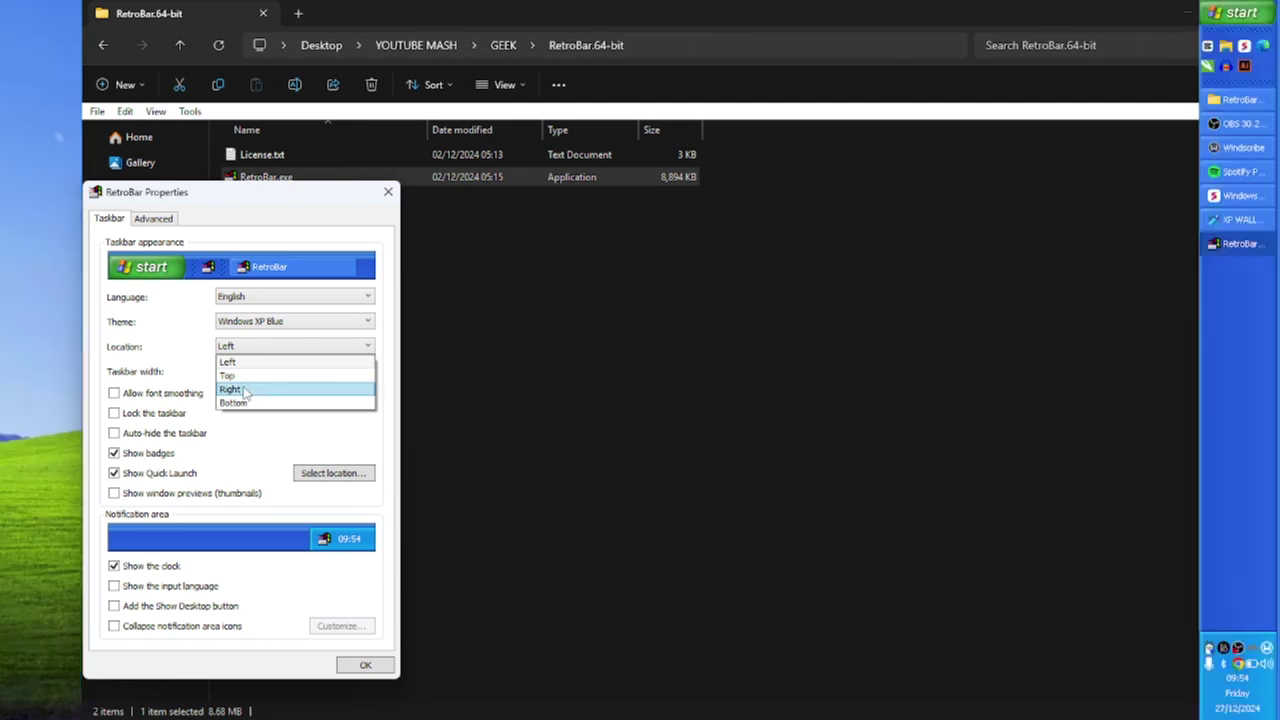
pyautogui.click(245, 390)
pyautogui.click(217, 346)
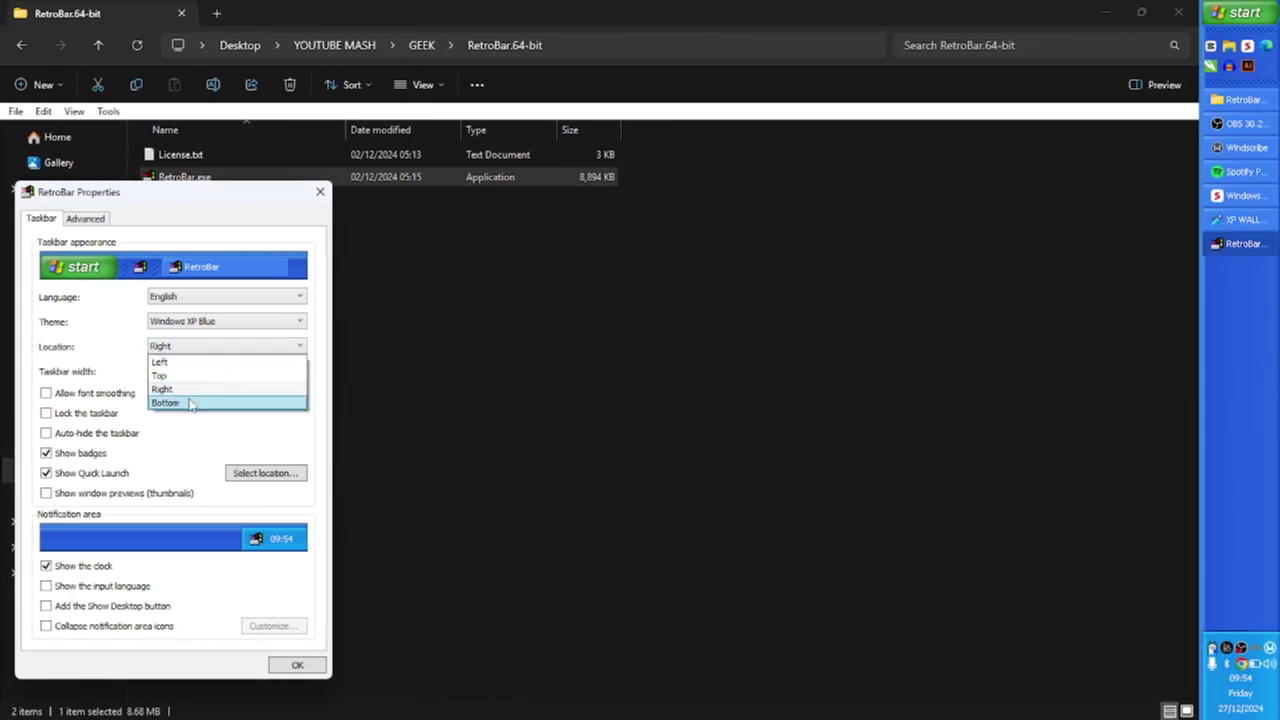
pyautogui.click(190, 403)
pyautogui.click(194, 346)
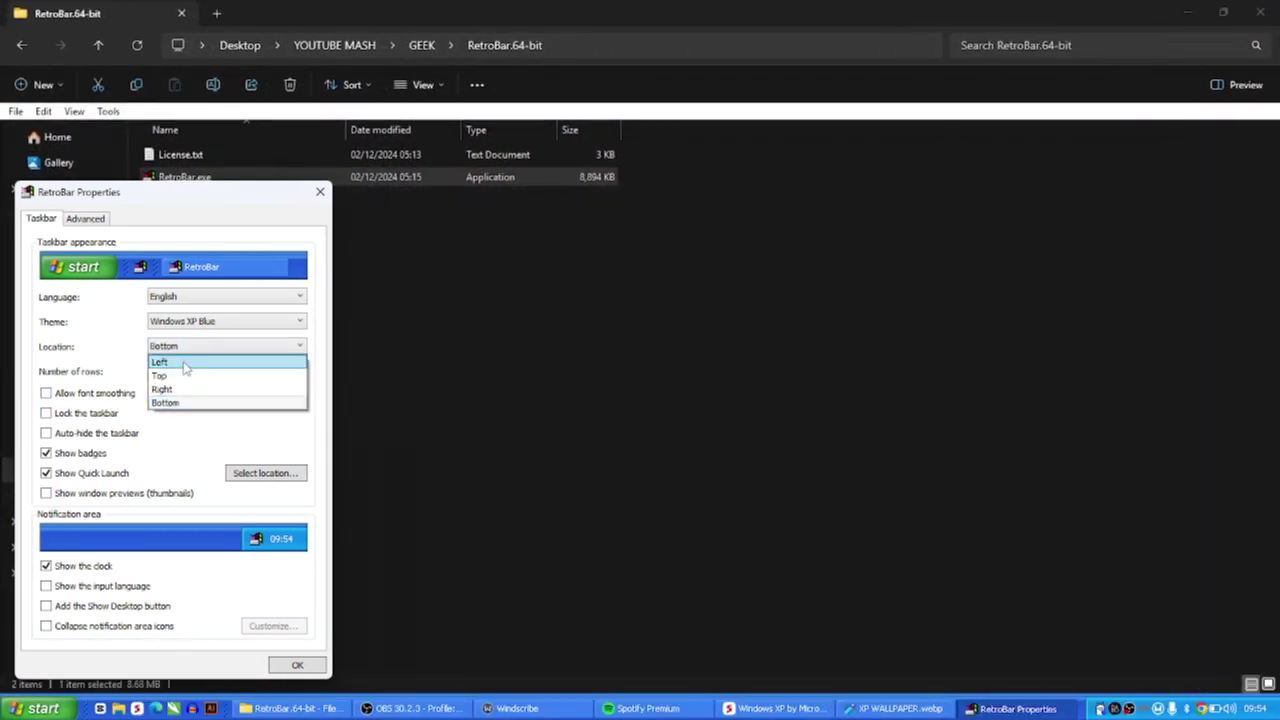
pyautogui.click(185, 365)
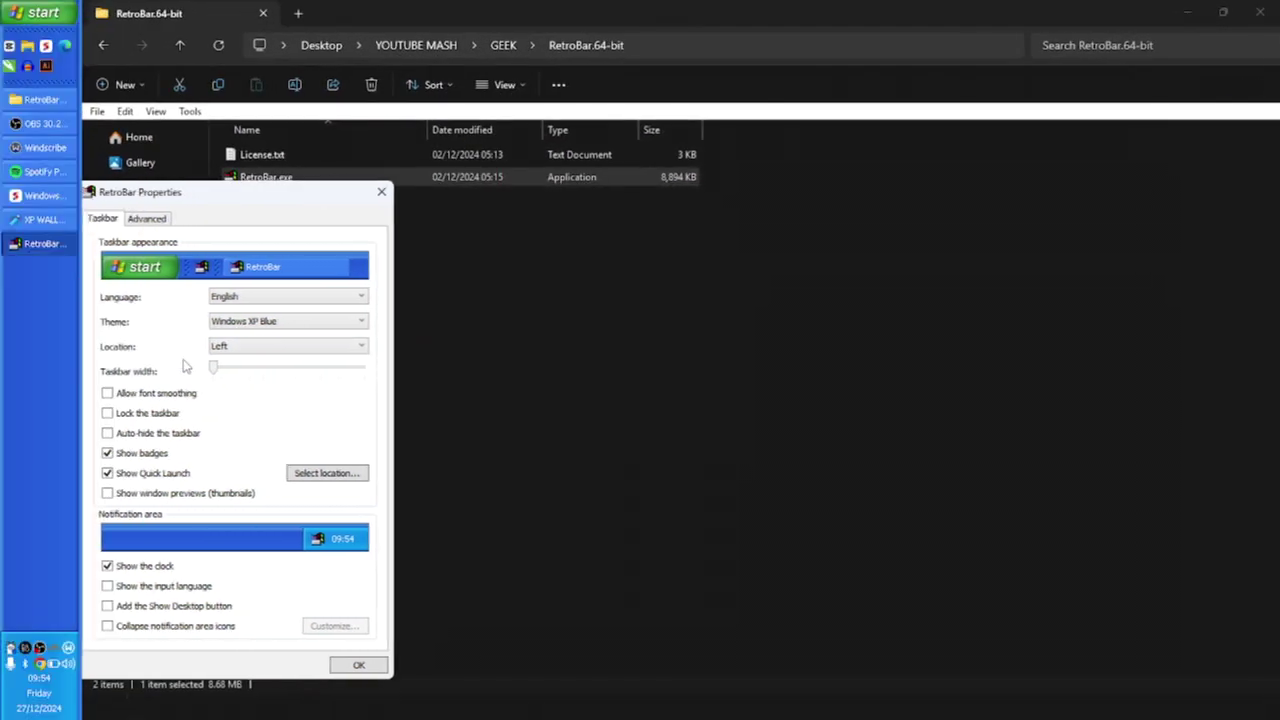
pyautogui.click(256, 346)
pyautogui.click(245, 377)
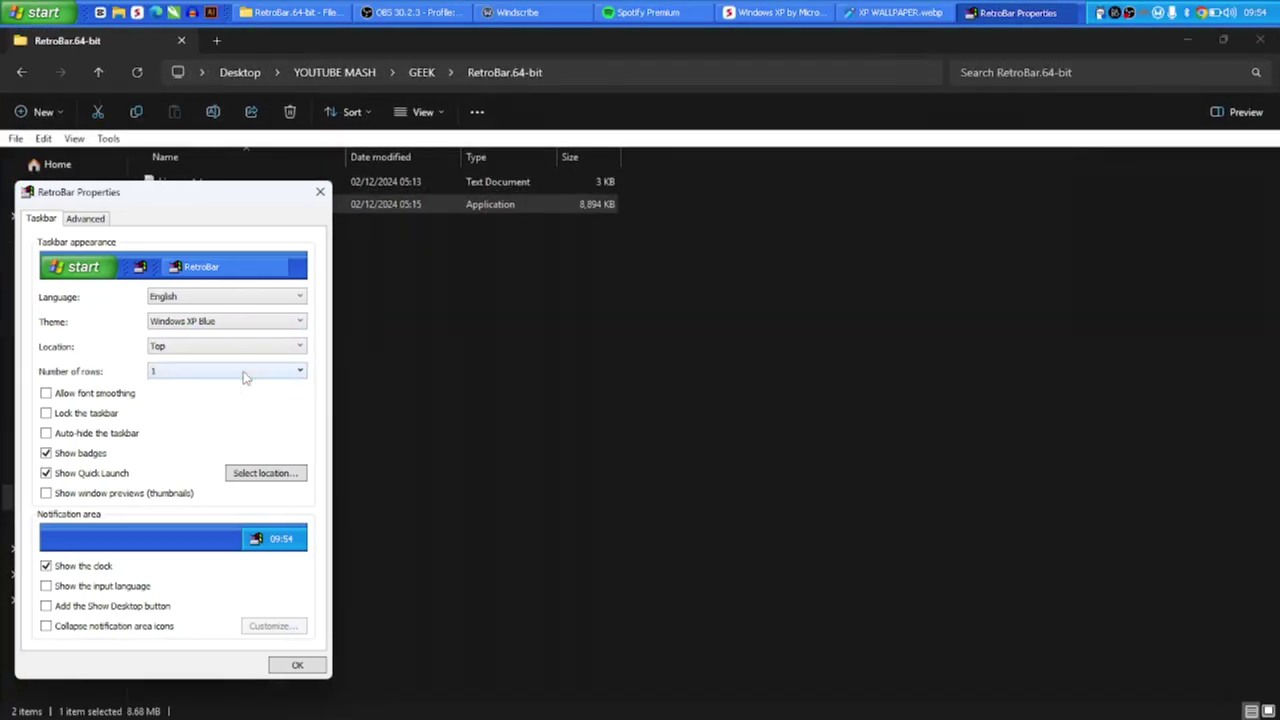
pyautogui.click(191, 347)
pyautogui.click(183, 403)
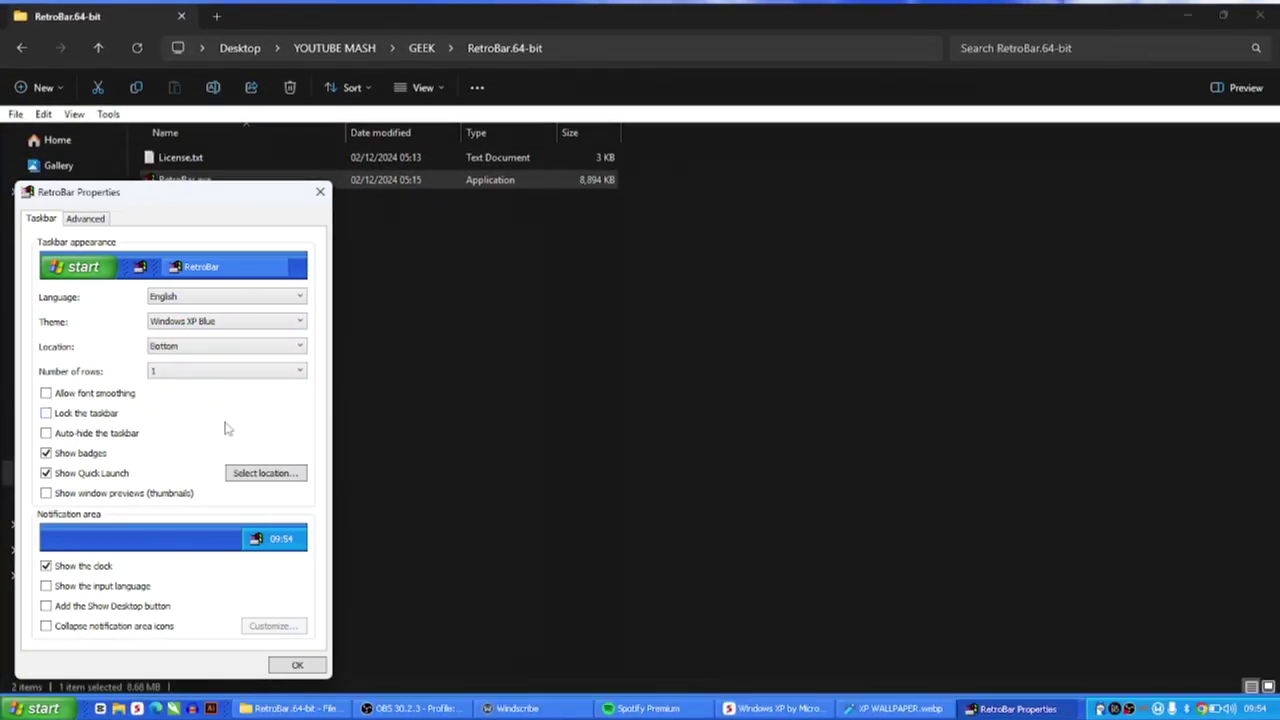
# Make sure RetroBar starts automatically at logon and confirm its properties.
pyautogui.click(87, 221)
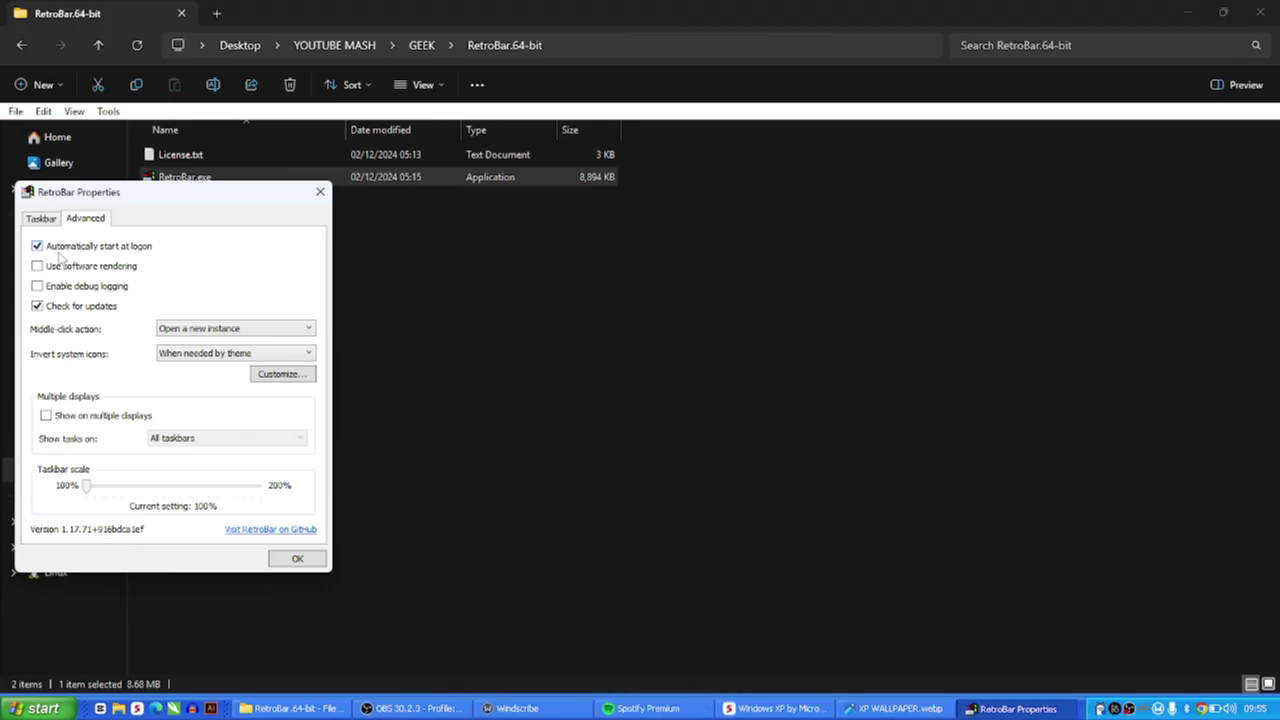
pyautogui.click(59, 252)
pyautogui.click(291, 559)
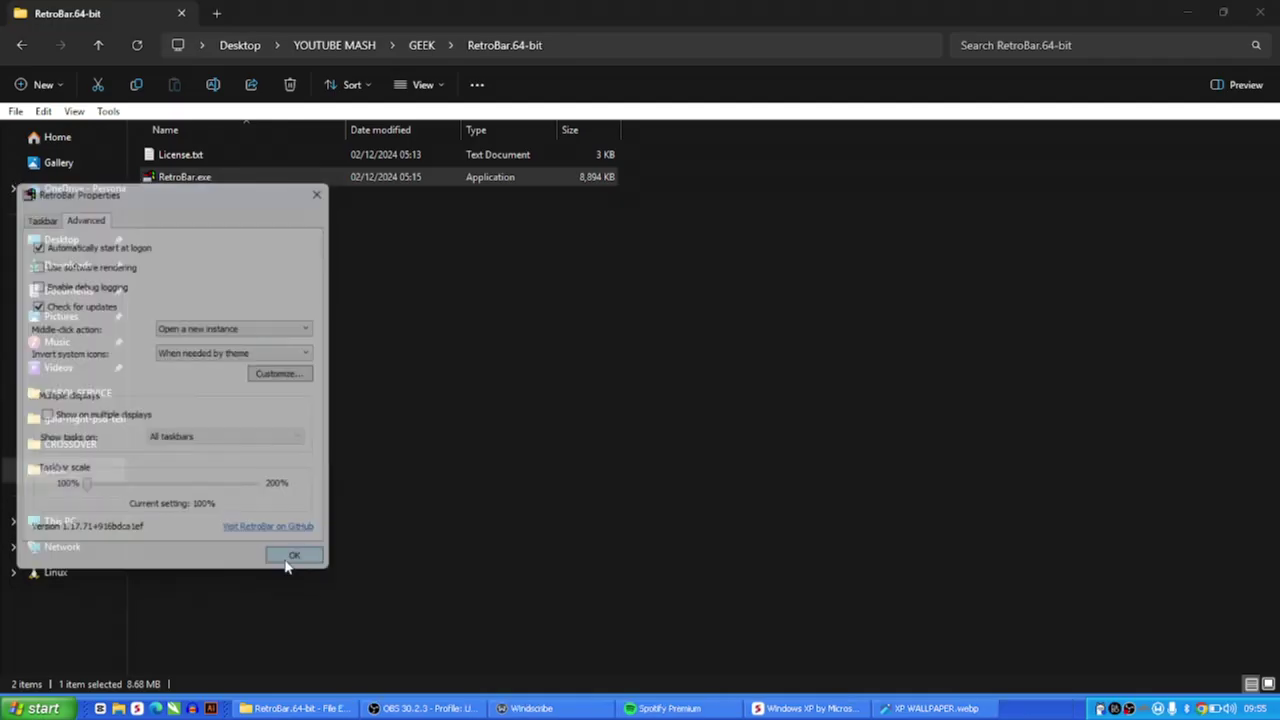
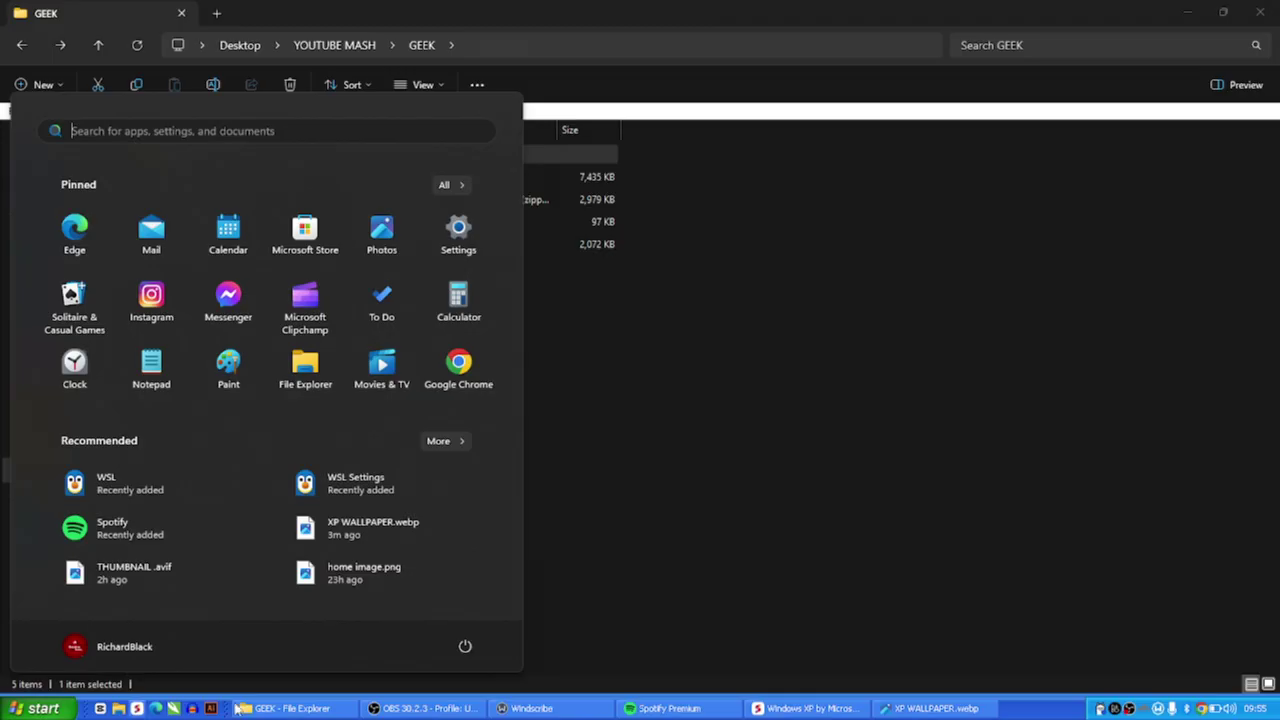
# Run OpenShellSetup_4_4_194.exe from the GEEK folder.
pyautogui.click(770, 452)
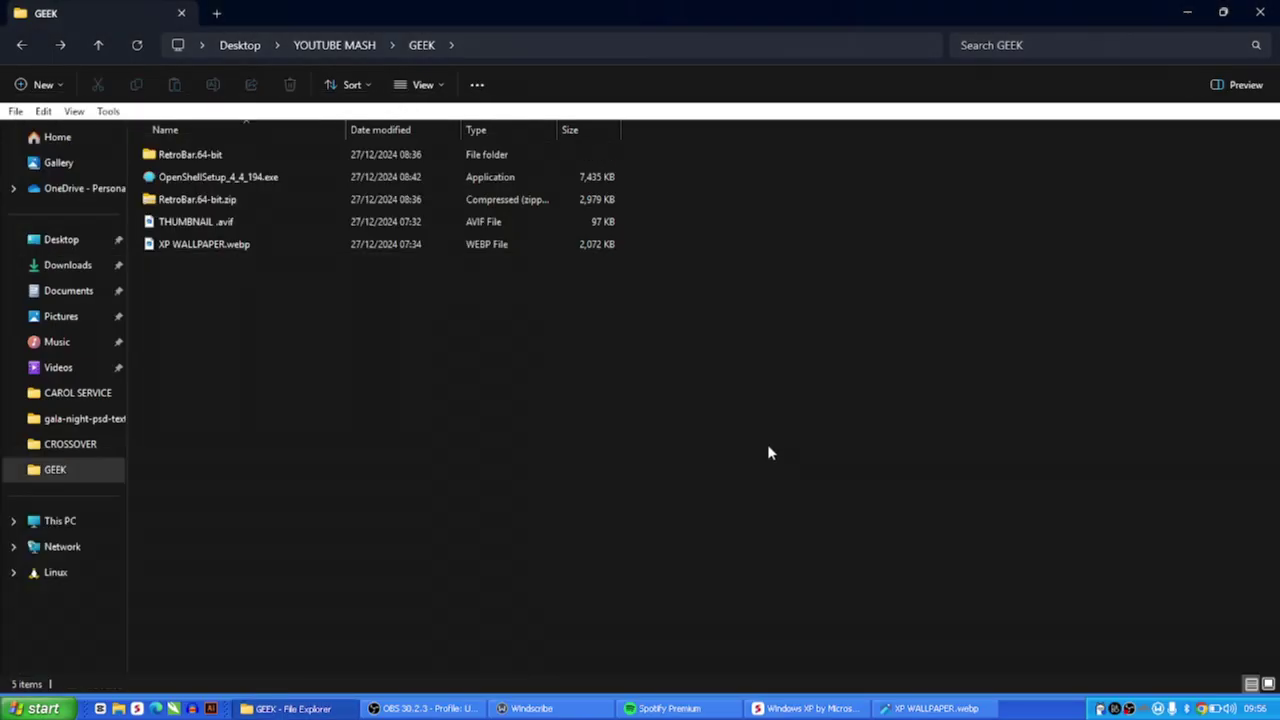
pyautogui.click(165, 178)
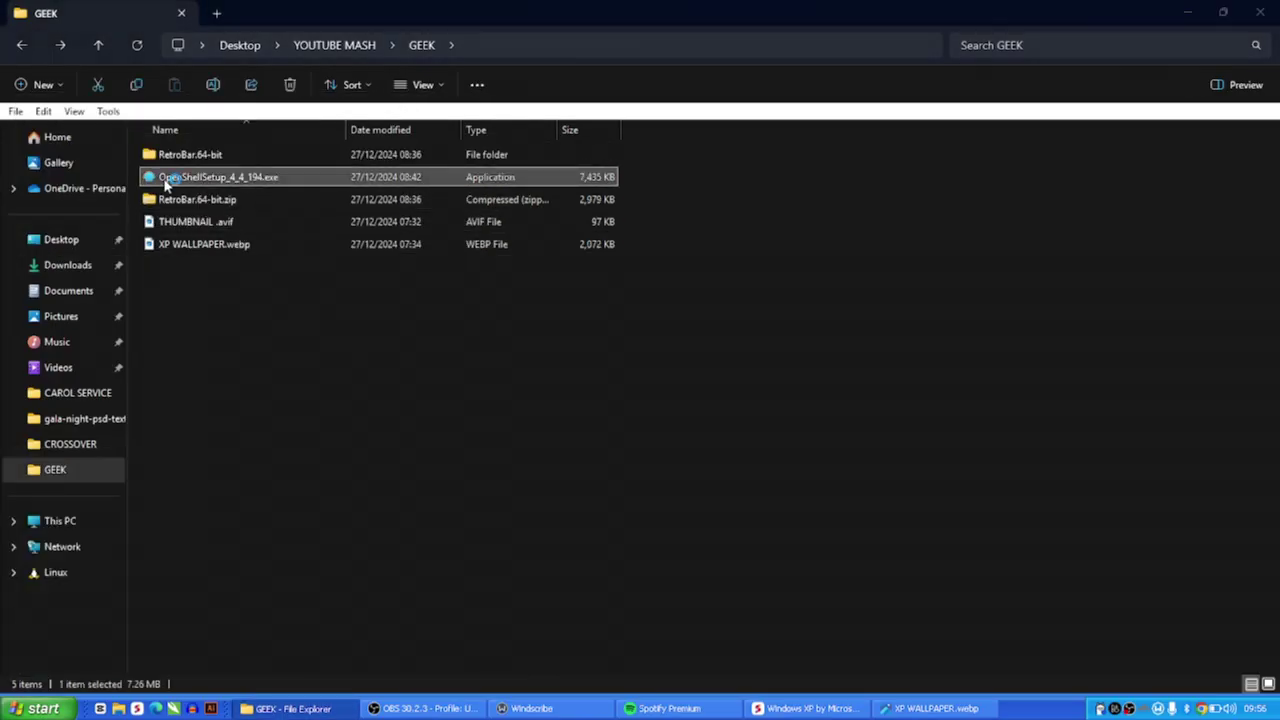
pyautogui.doubleClick(165, 178)
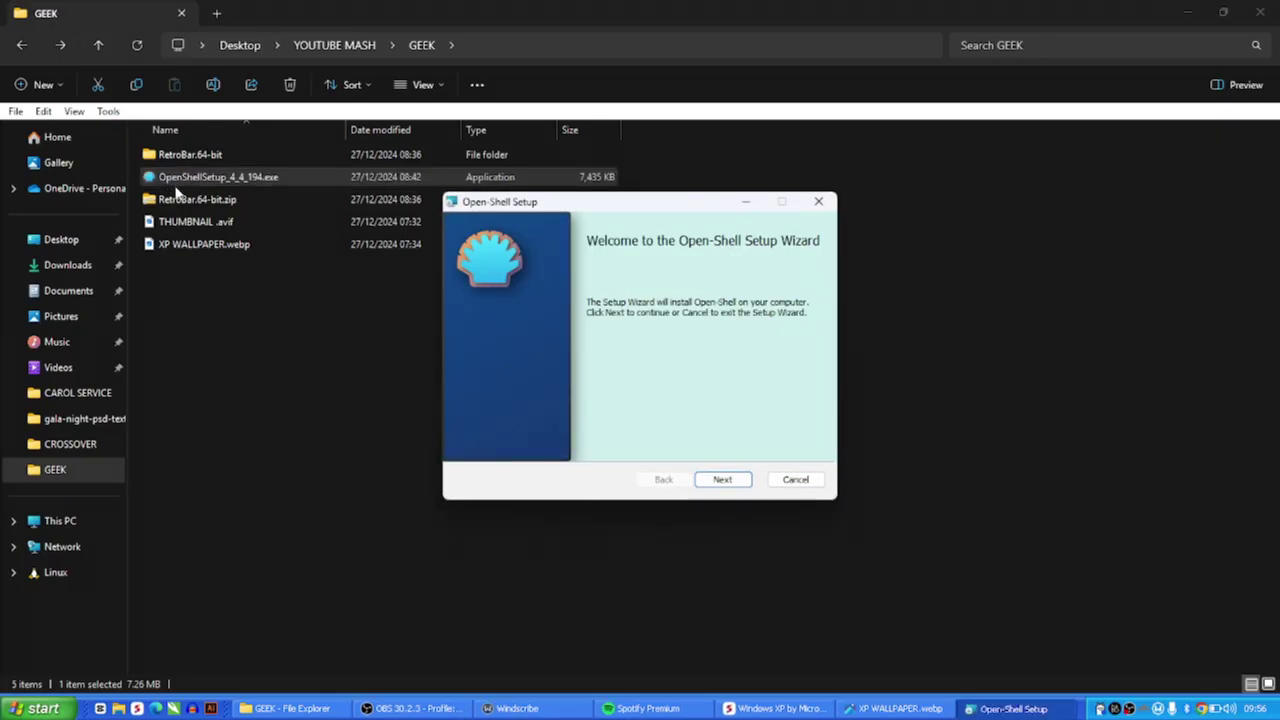
# Accept the license agreement, install Open-Shell with its default features and location, and finish the setup wizard.
pyautogui.click(702, 482)
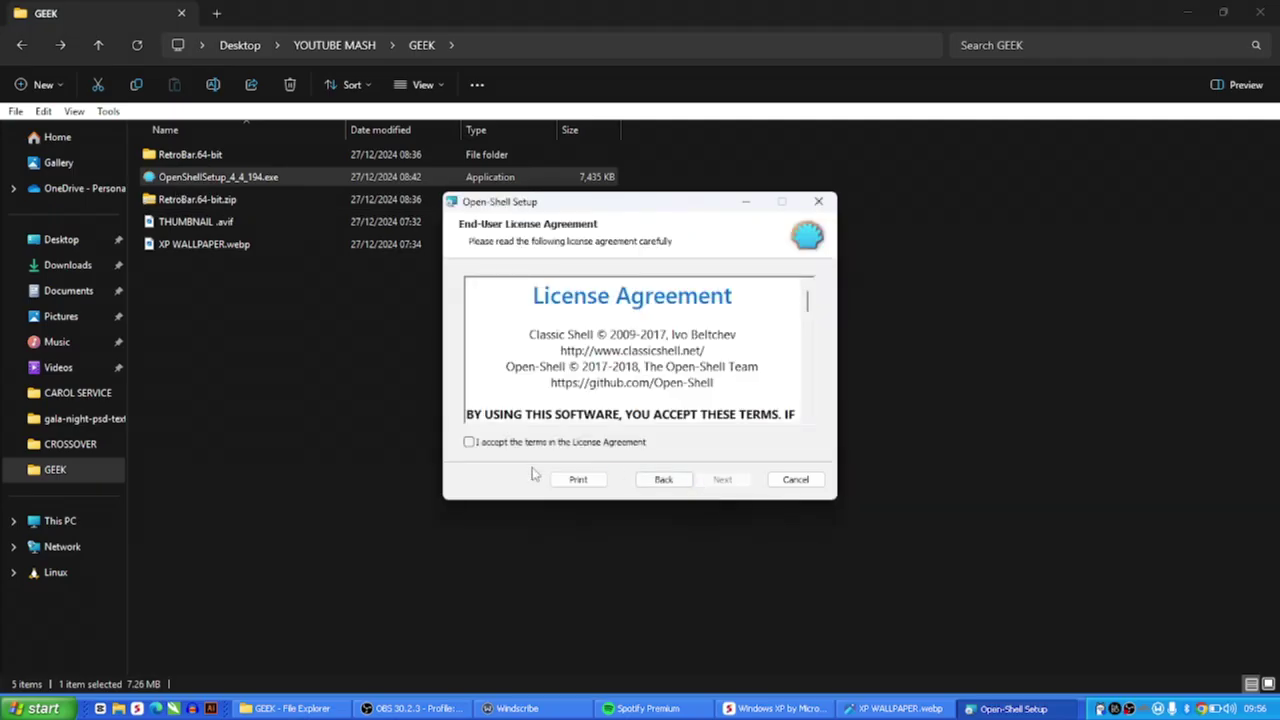
pyautogui.click(469, 444)
pyautogui.click(723, 482)
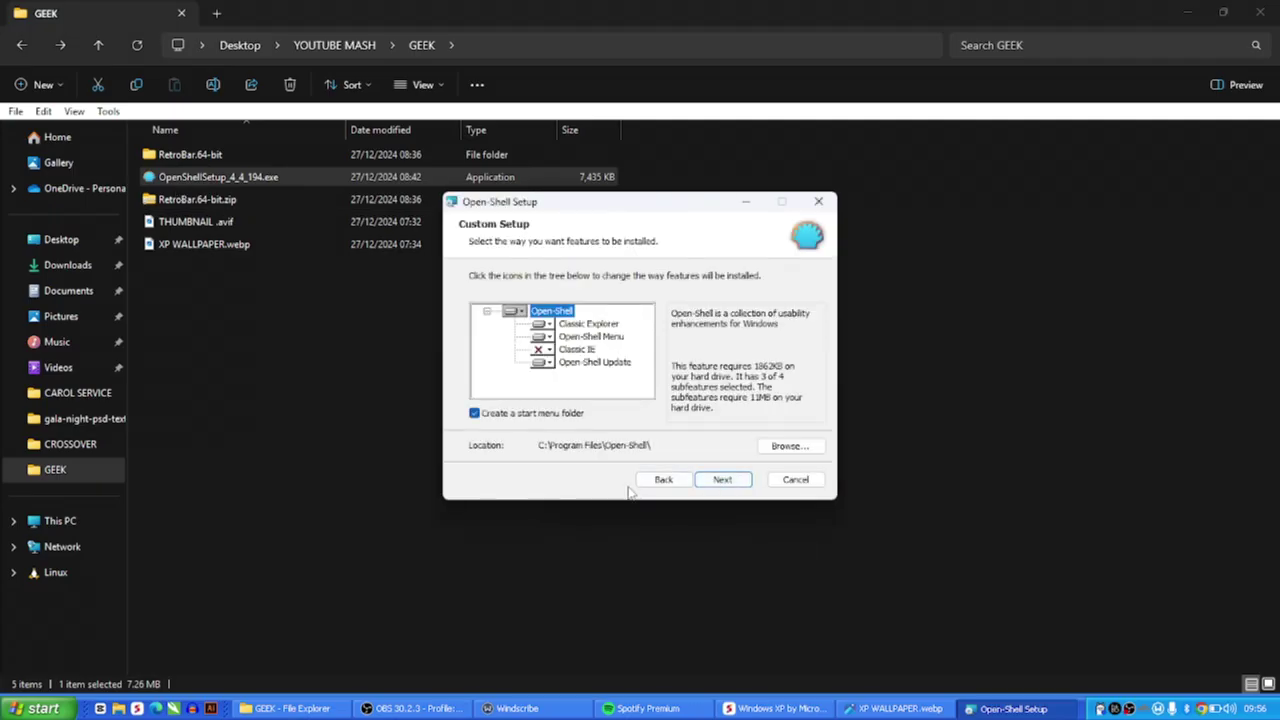
pyautogui.click(723, 480)
pyautogui.click(729, 479)
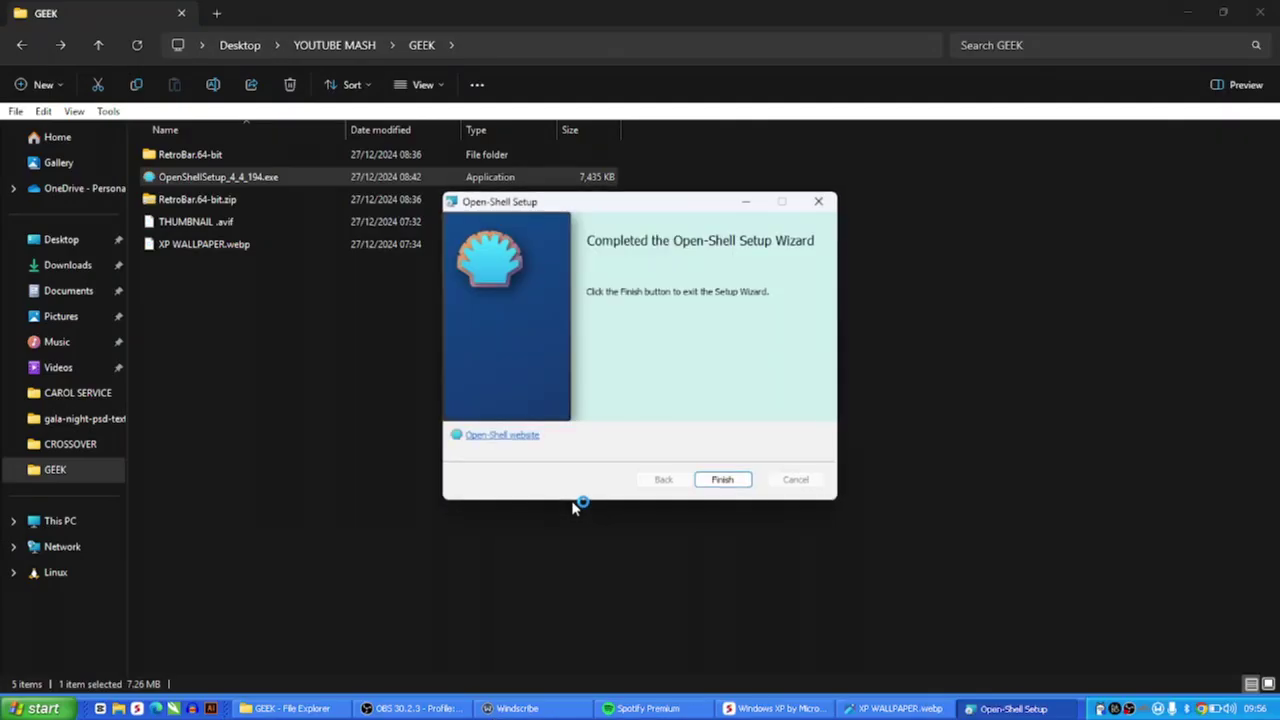
pyautogui.click(721, 480)
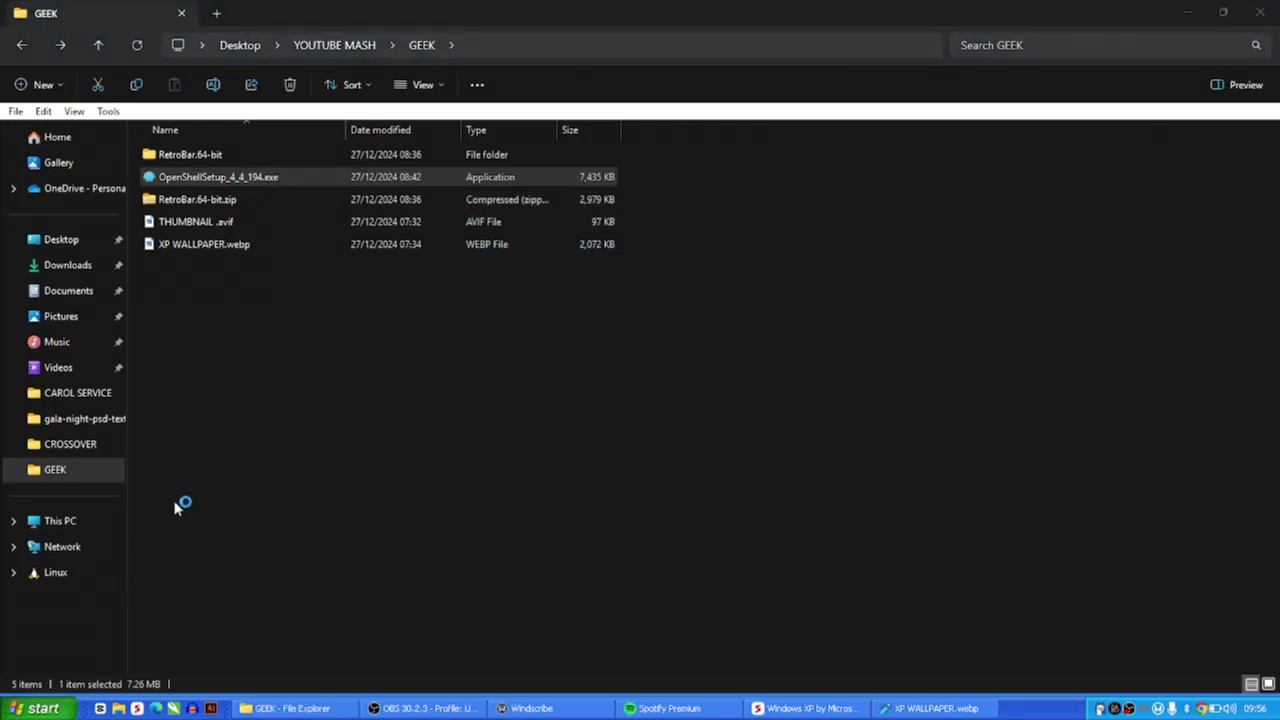
# Search for "open", launch Open-Shell Menu Settings and move its window to the middle of the screen.
pyautogui.press('super')
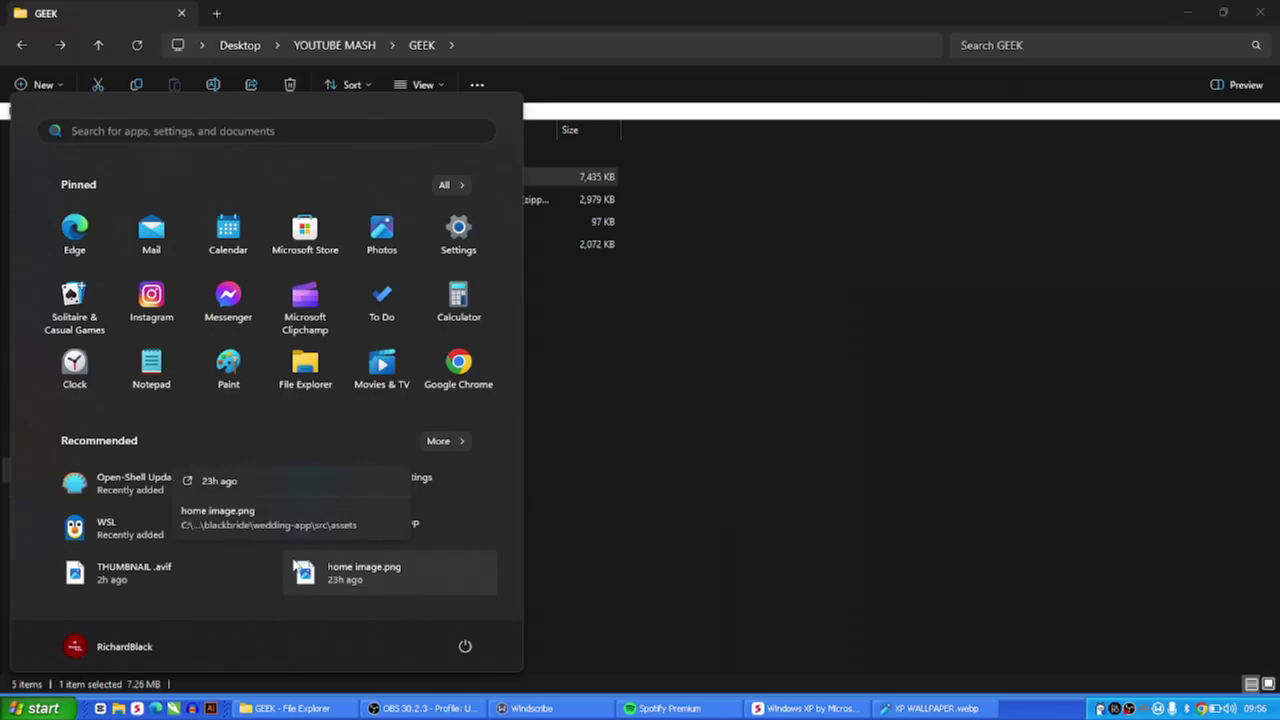
pyautogui.click(217, 132)
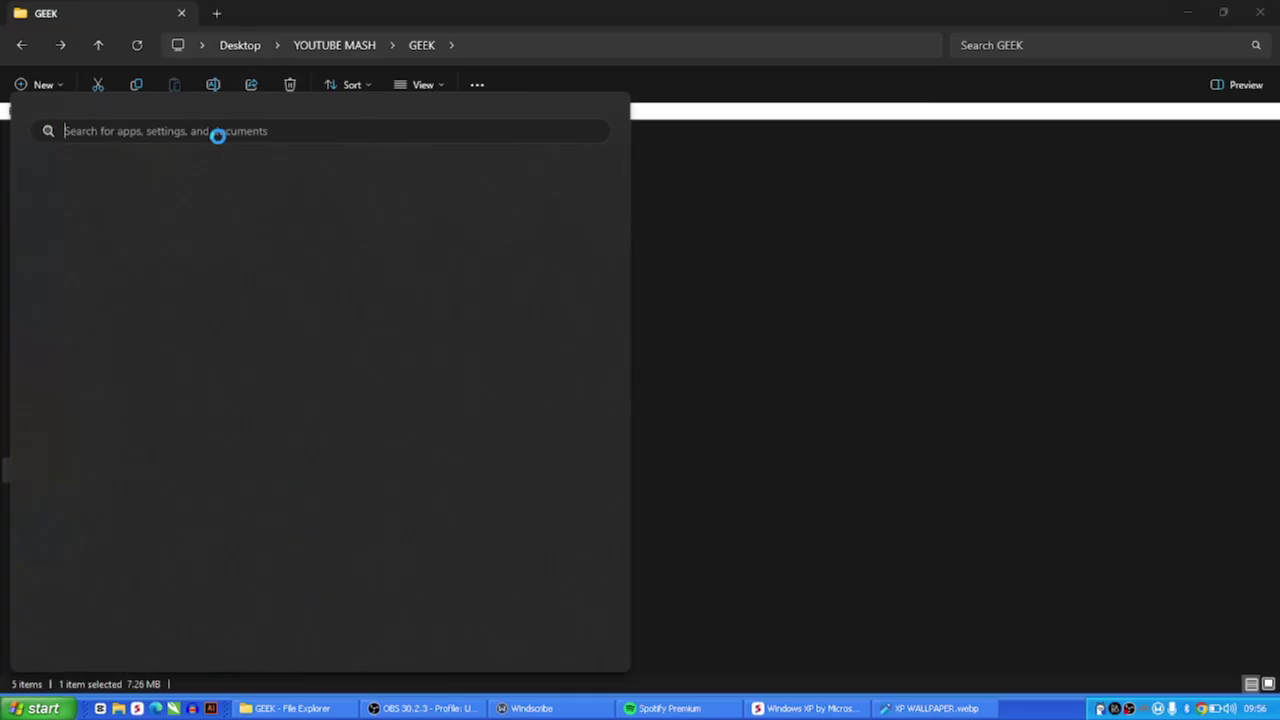
pyautogui.write('oe')
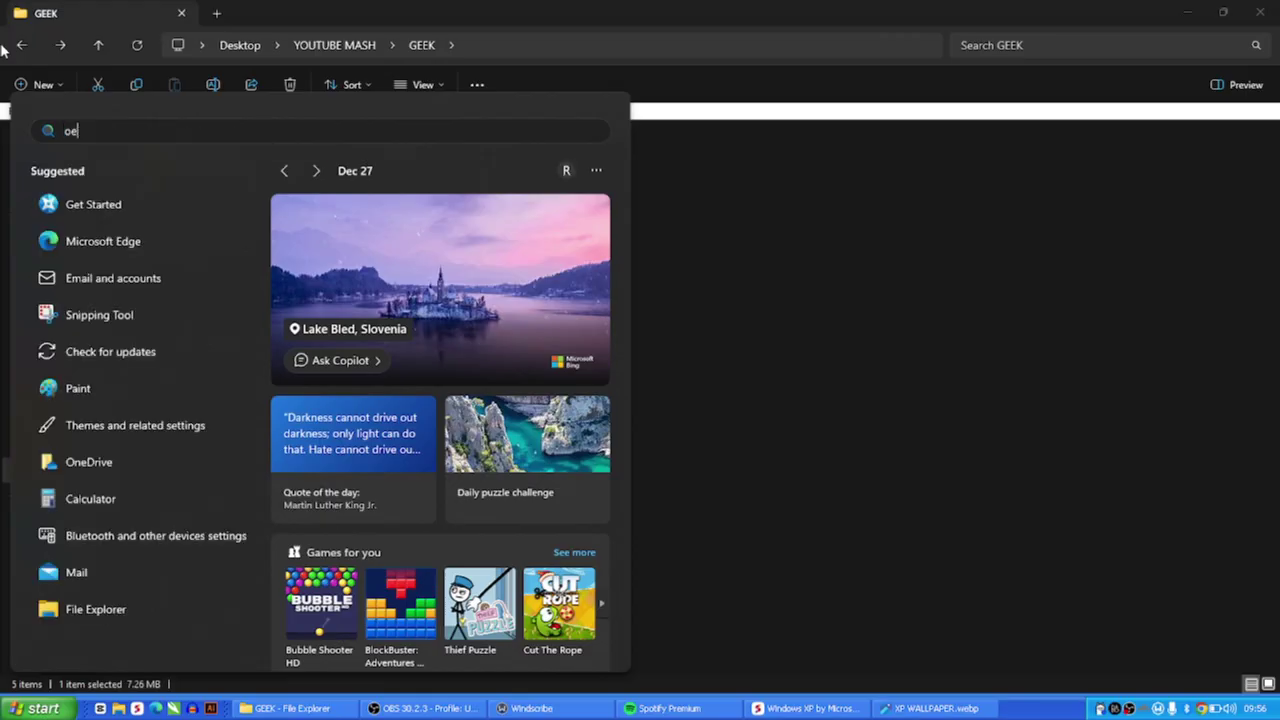
pyautogui.write('en')
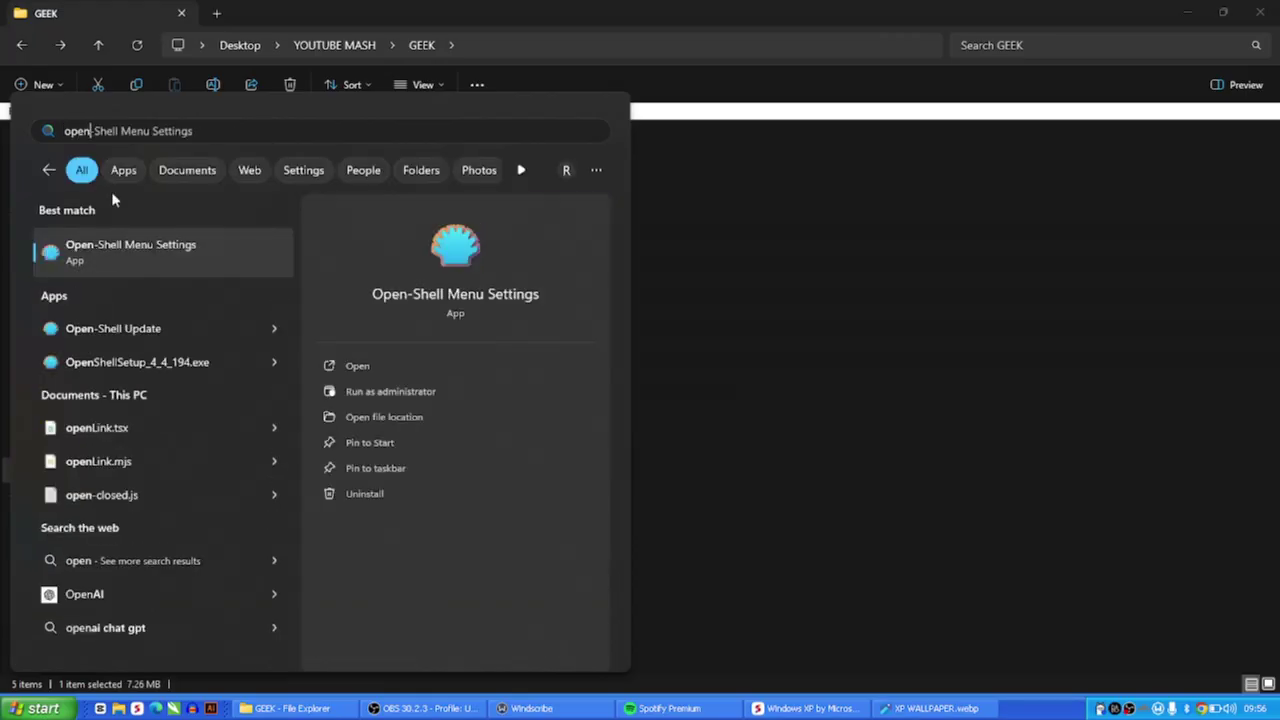
pyautogui.click(124, 250)
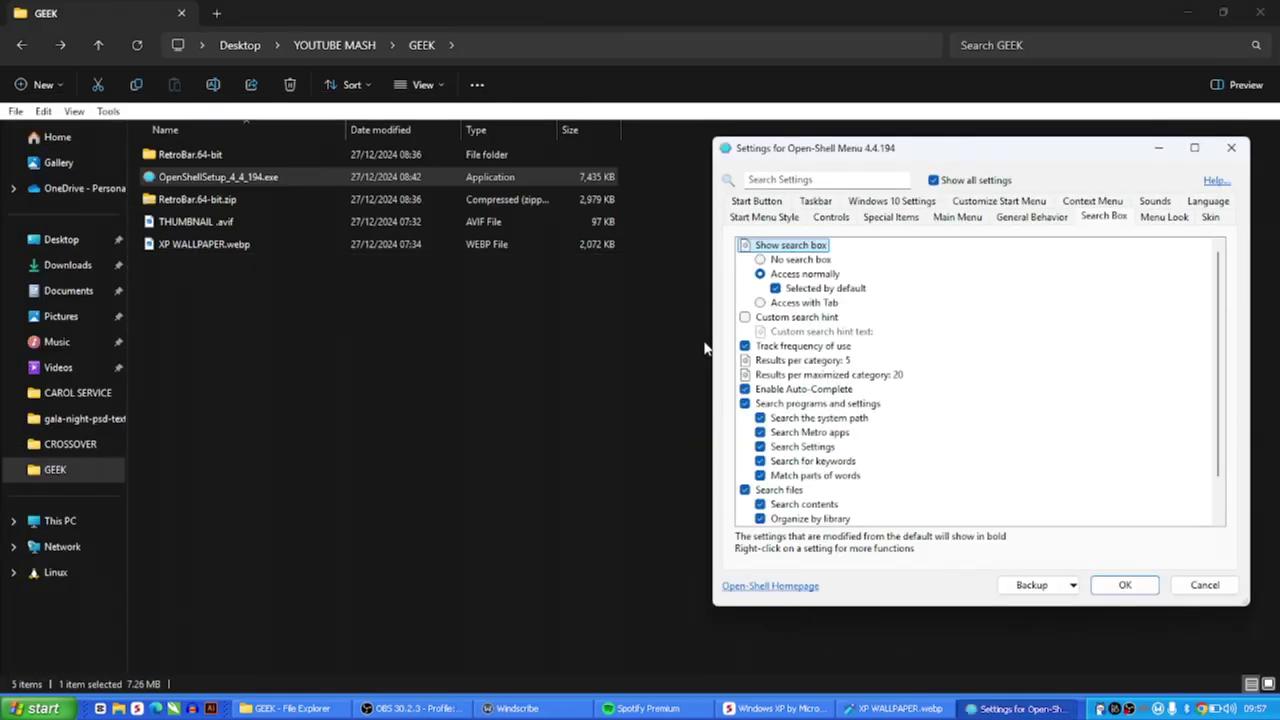
pyautogui.moveTo(930, 146); pyautogui.dragTo(702, 143)
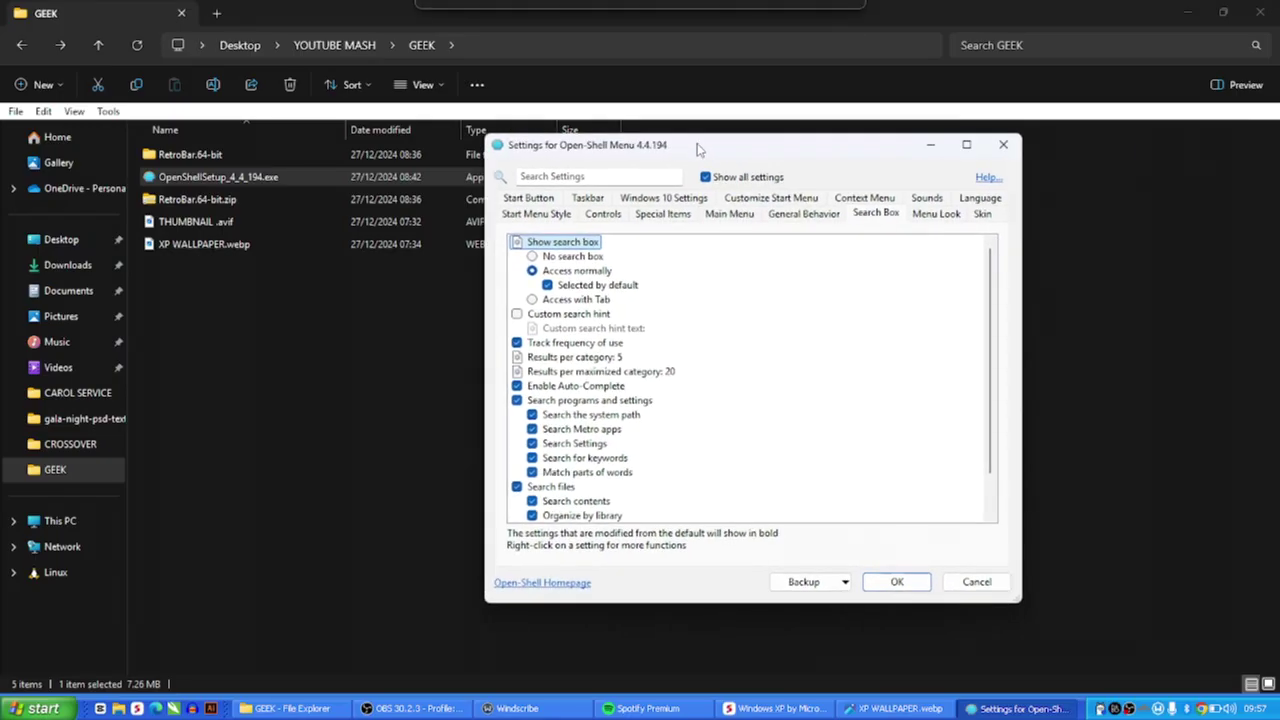
# Check that the Open-Shell menu uses the Windows XP Luna skin.
pyautogui.click(983, 216)
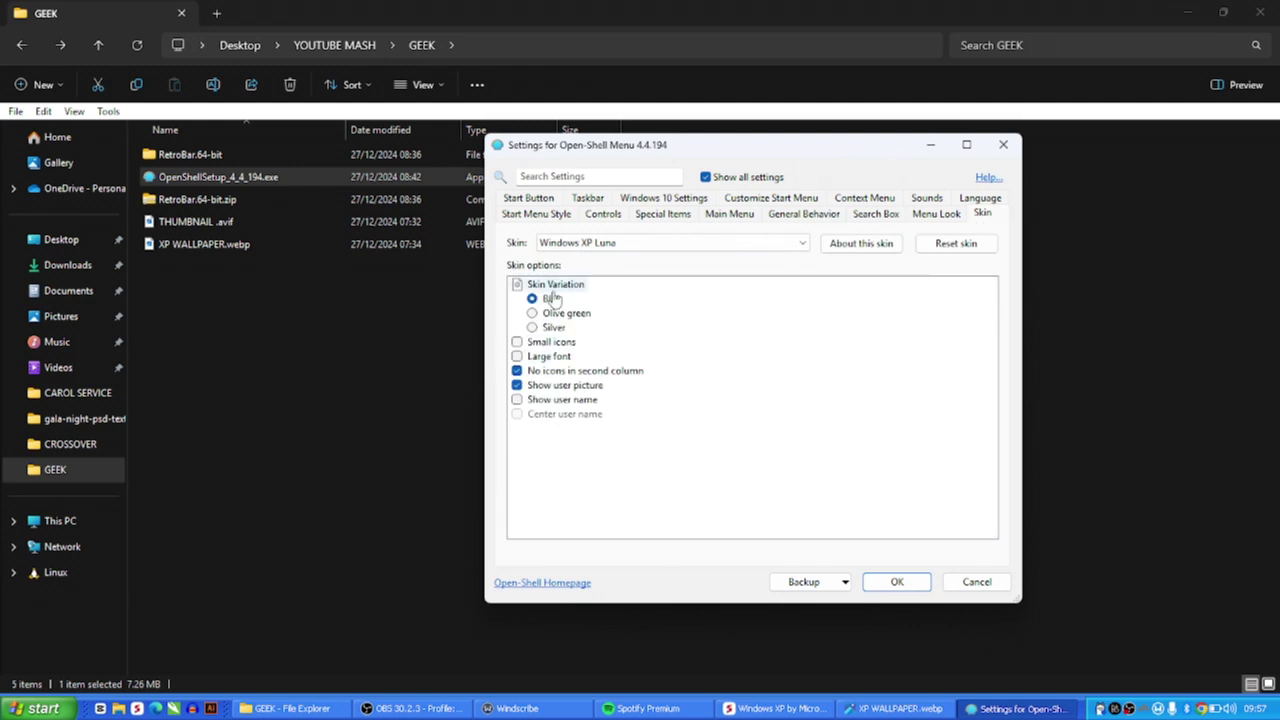
pyautogui.click(649, 246)
pyautogui.click(649, 246)
# Set the vertical position offset of the Open-Shell menu look to 16.
pyautogui.click(937, 217)
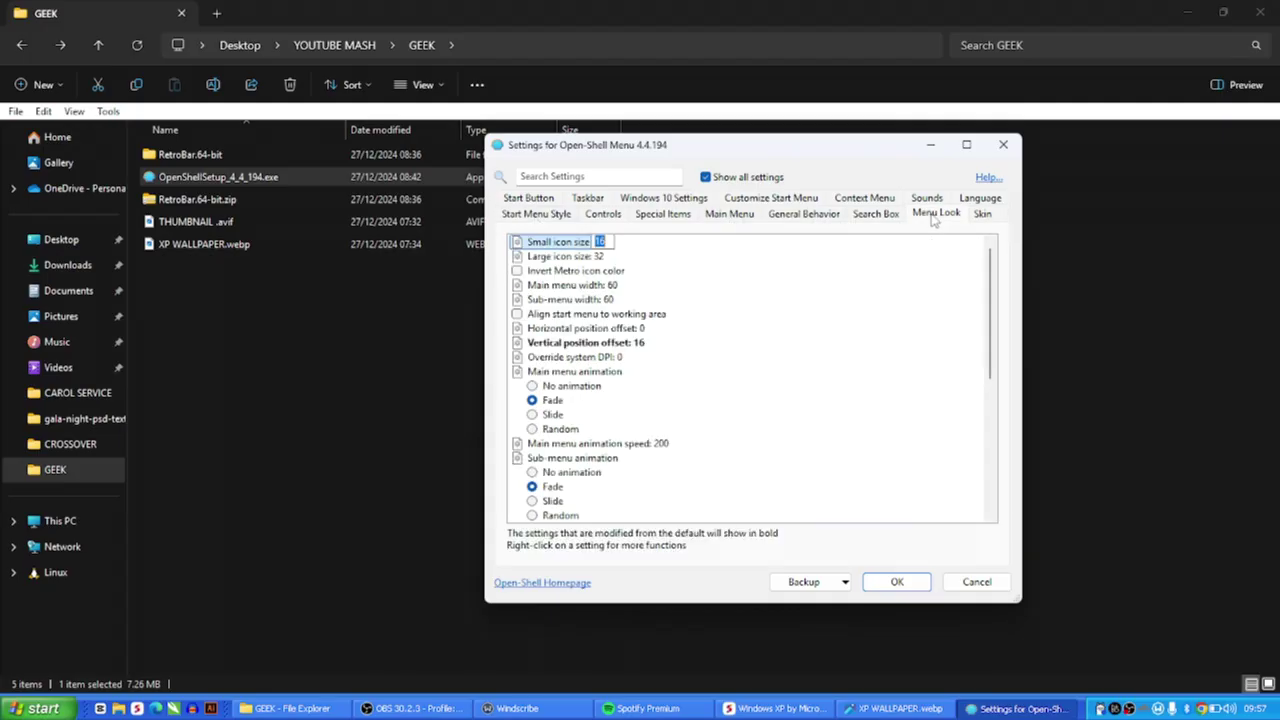
pyautogui.click(638, 344)
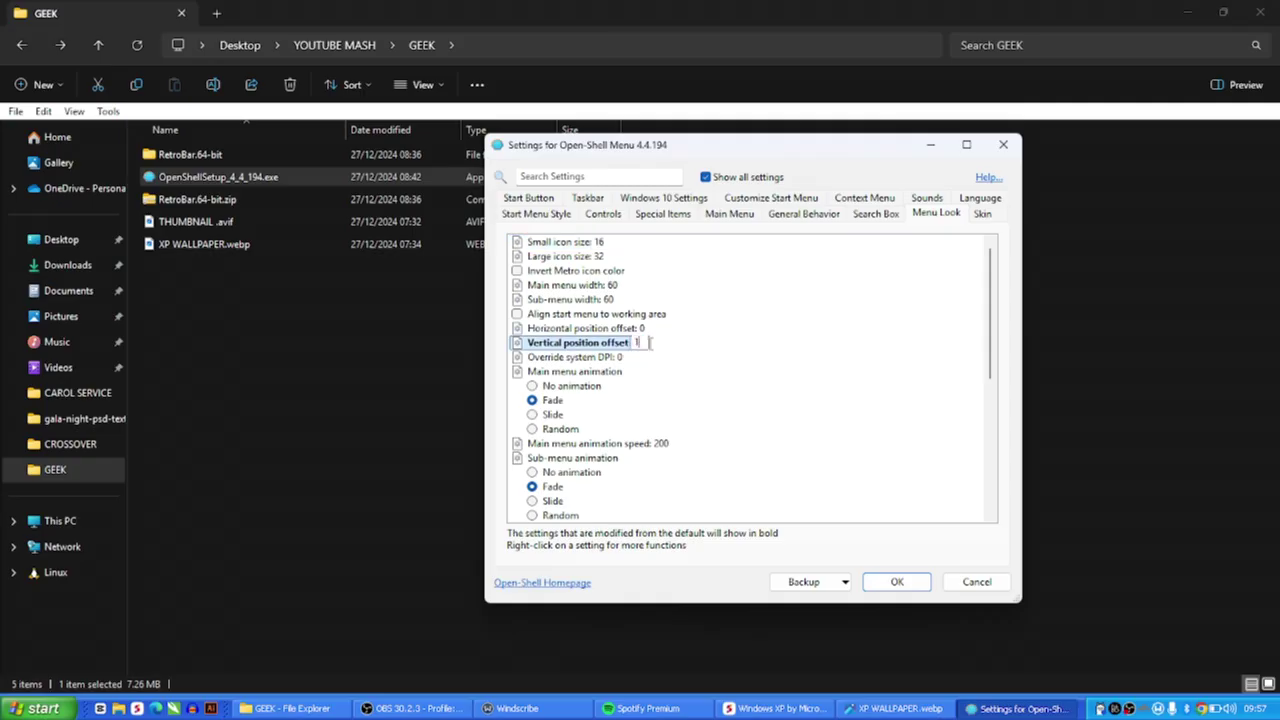
pyautogui.write('6')
pyautogui.click(600, 329)
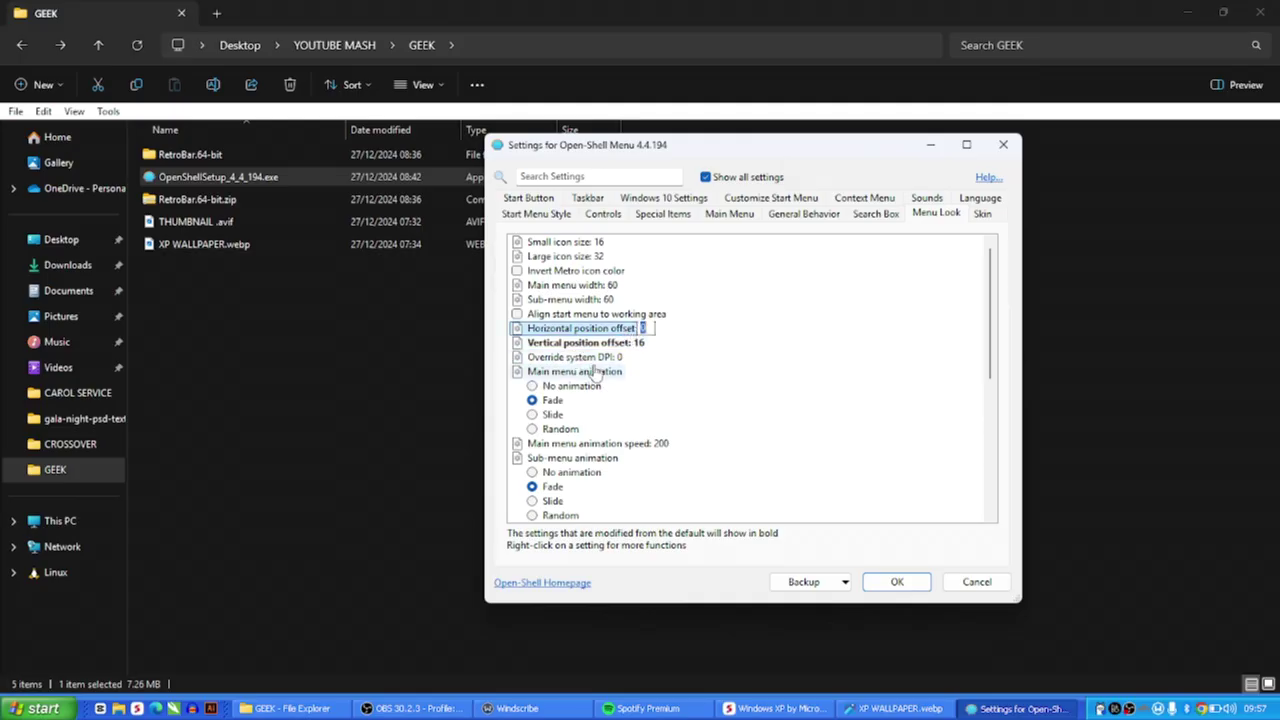
# Set the start menu style to Classic with two columns and save the Open-Shell settings.
pyautogui.click(528, 199)
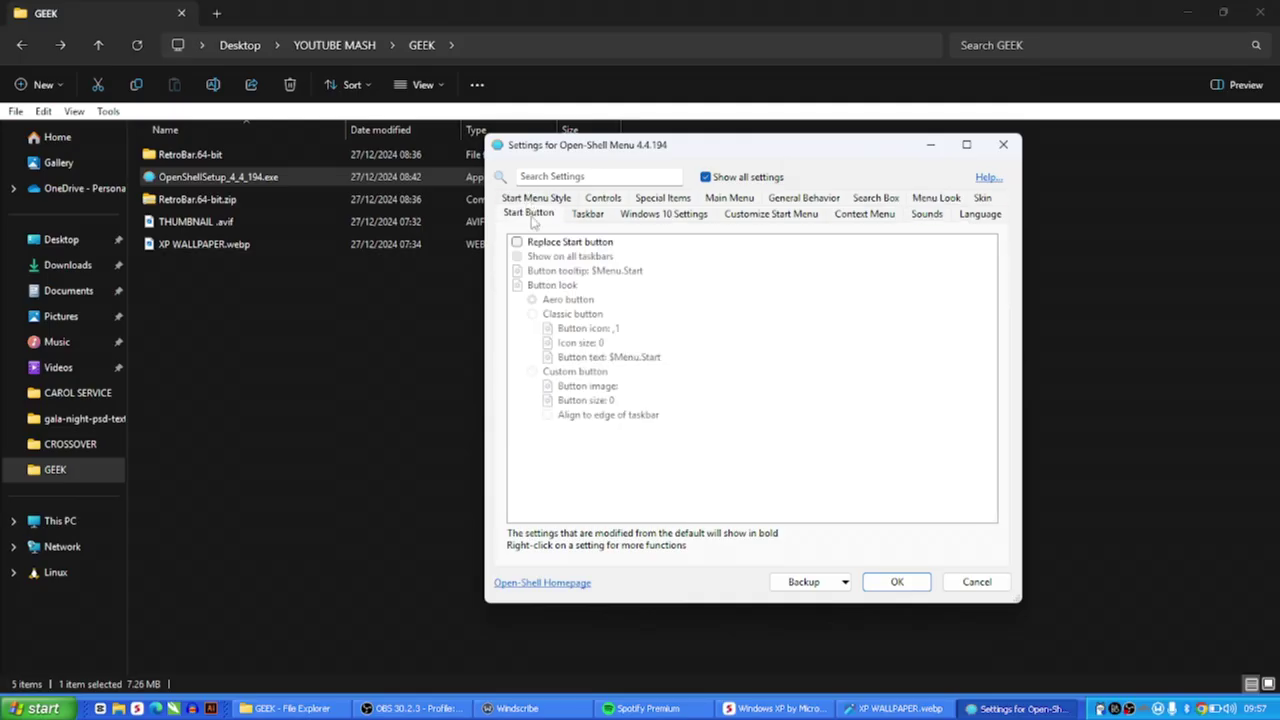
pyautogui.click(544, 201)
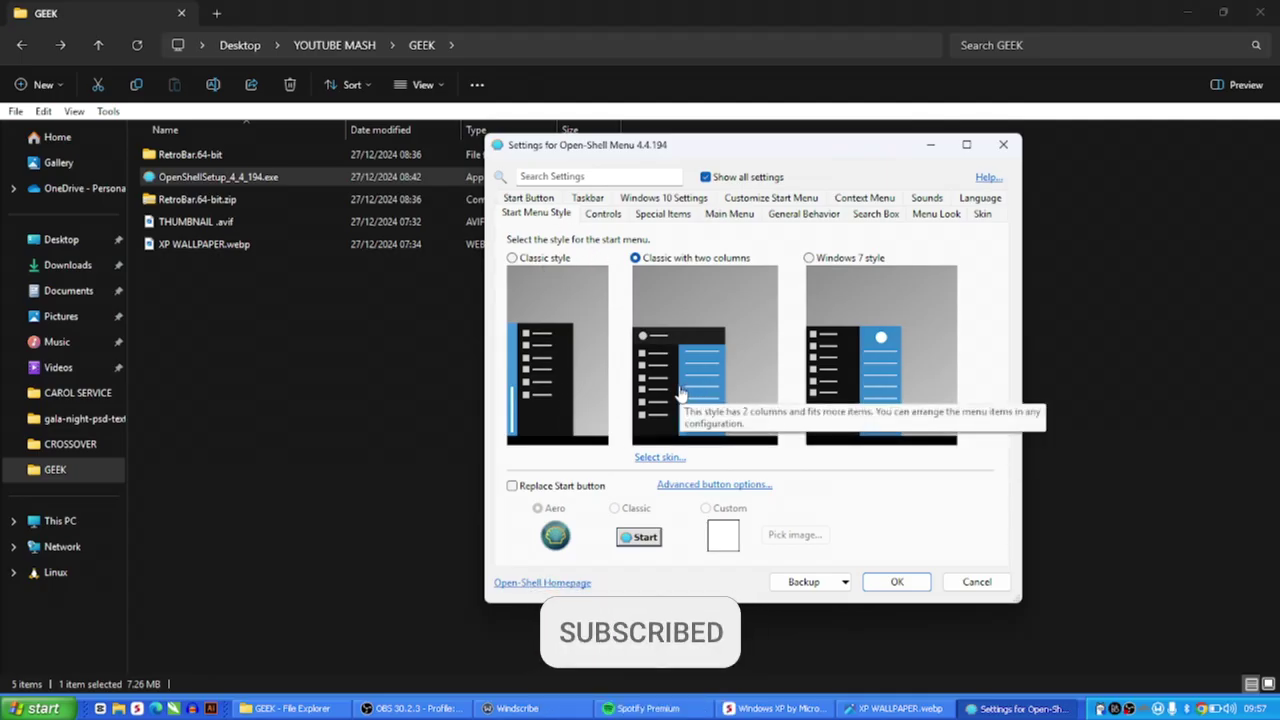
pyautogui.click(513, 259)
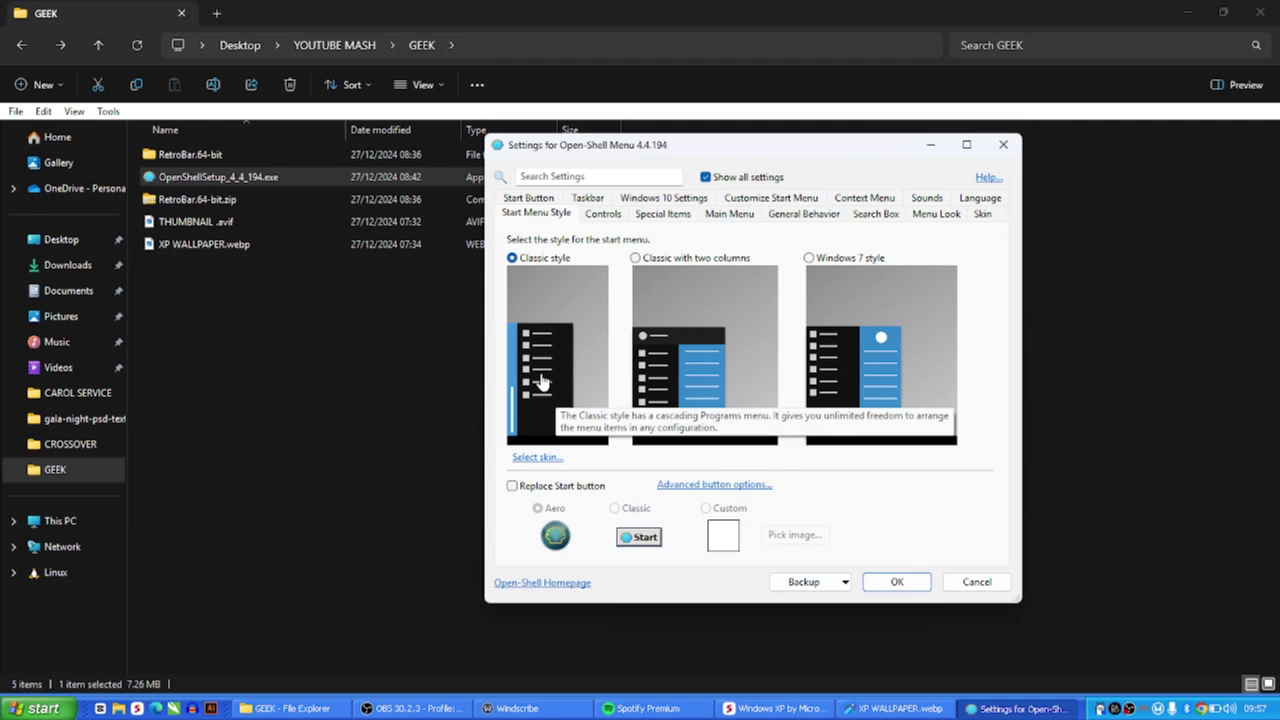
pyautogui.click(635, 258)
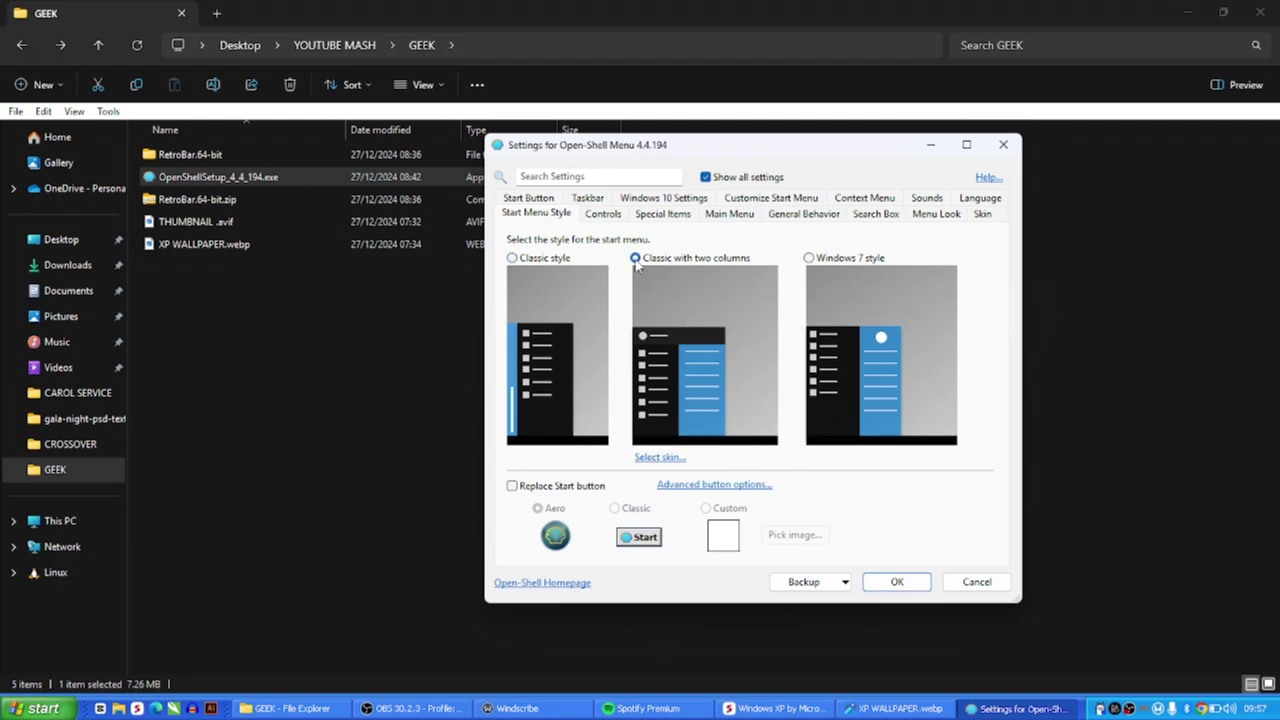
pyautogui.click(896, 582)
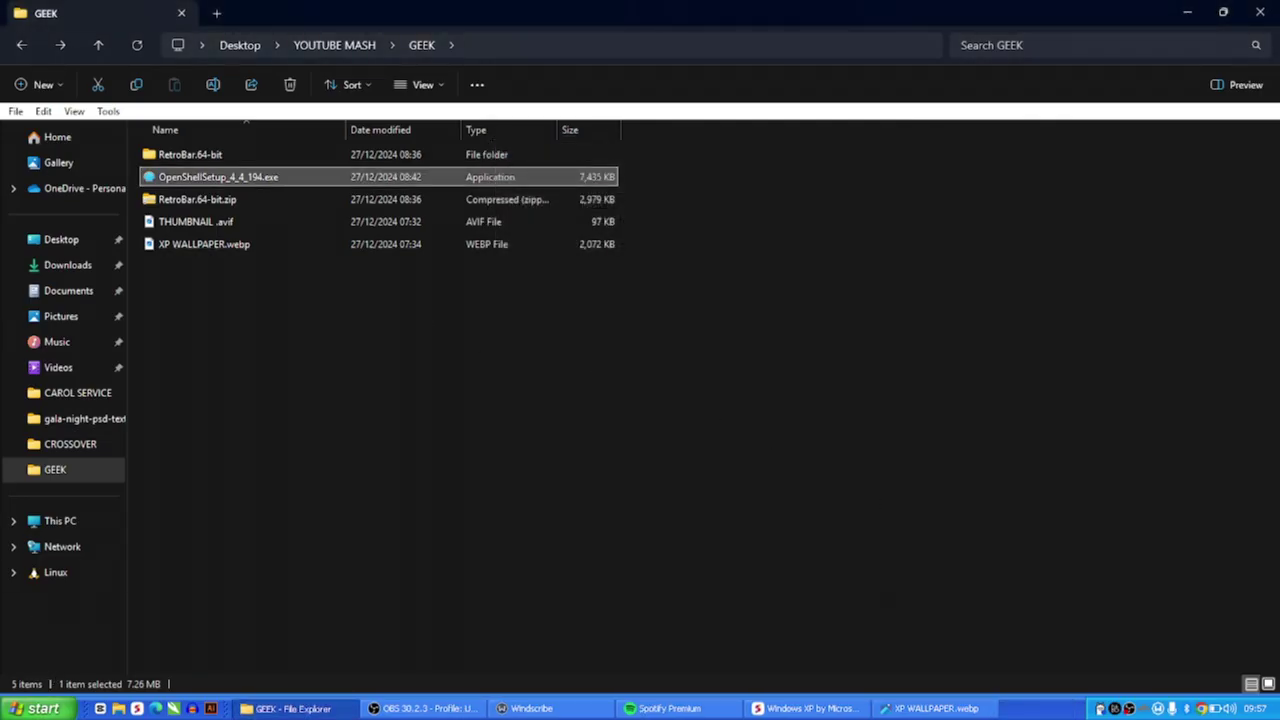
# Open the XP-style Start menu several times to examine its appearance and close it again.
pyautogui.click(45, 706)
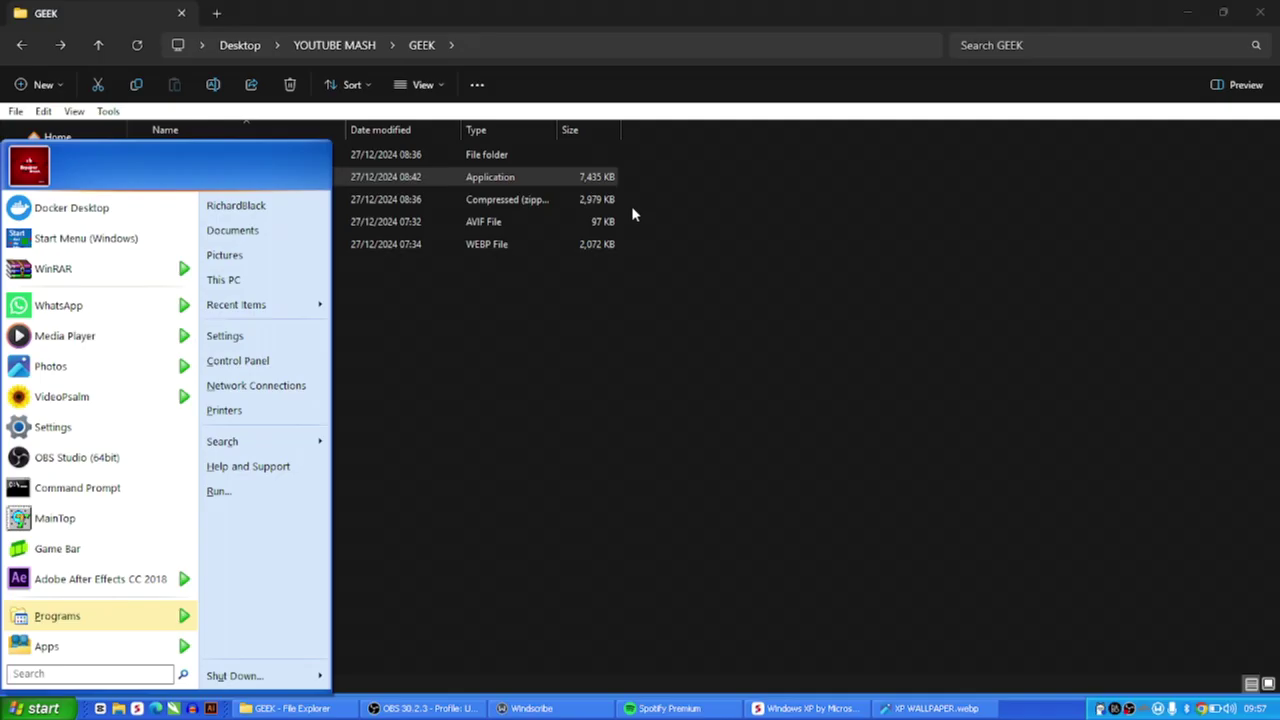
pyautogui.click(566, 477)
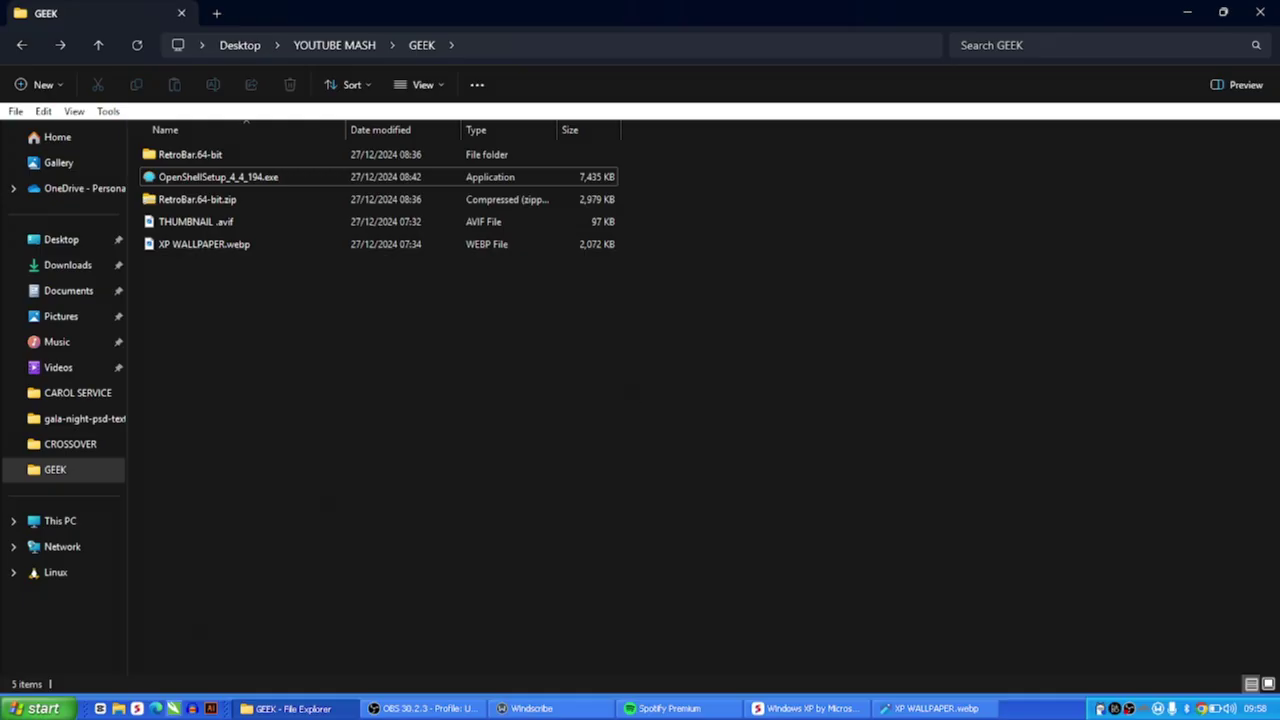
pyautogui.click(43, 708)
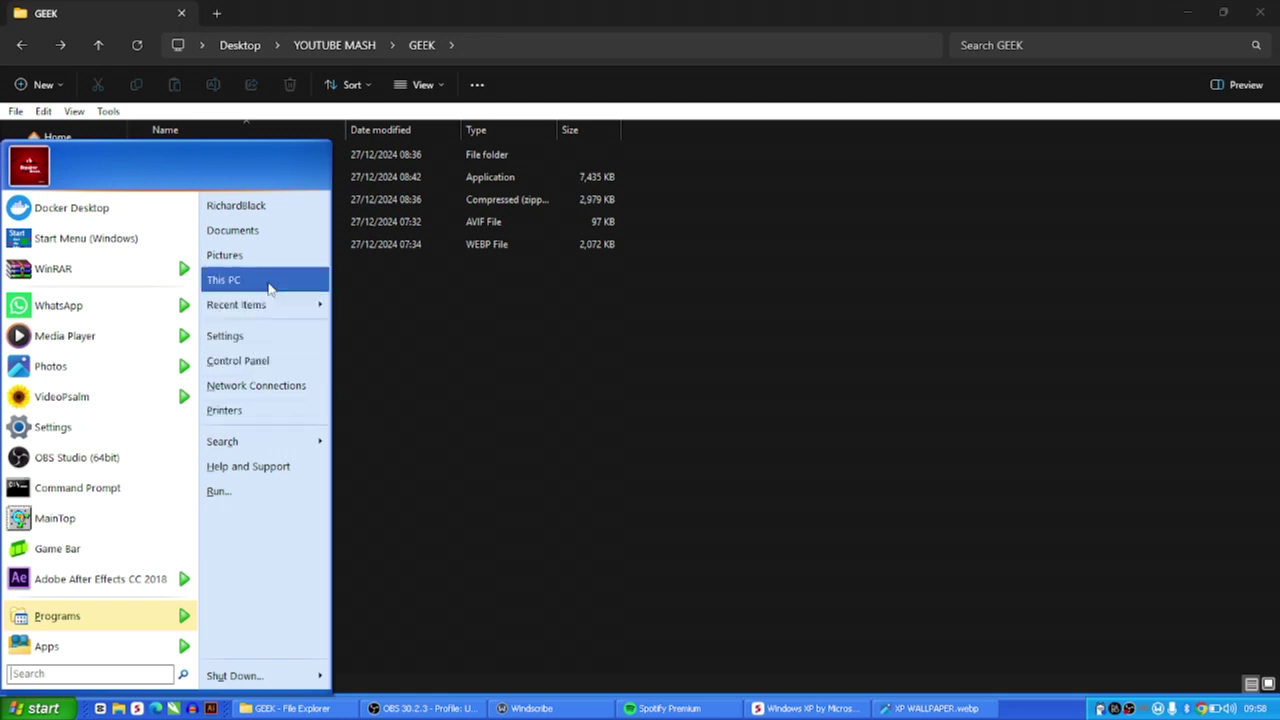
pyautogui.press('super')
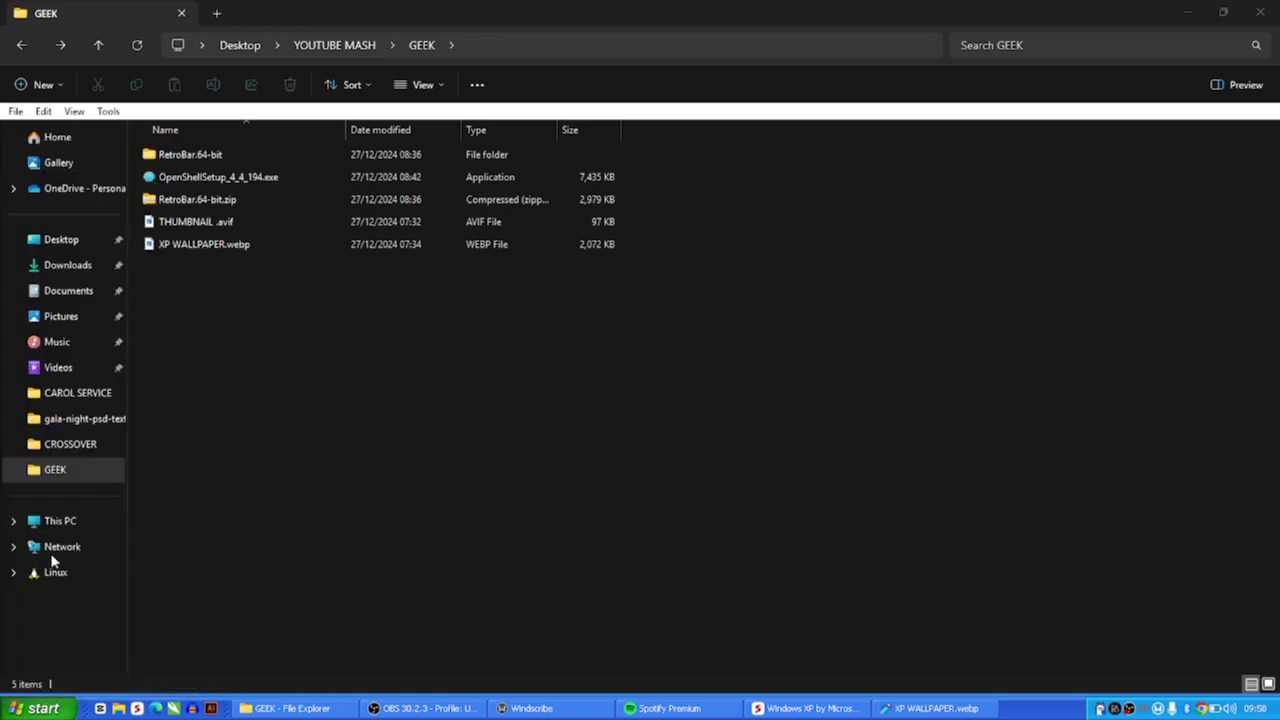
pyautogui.press('super')
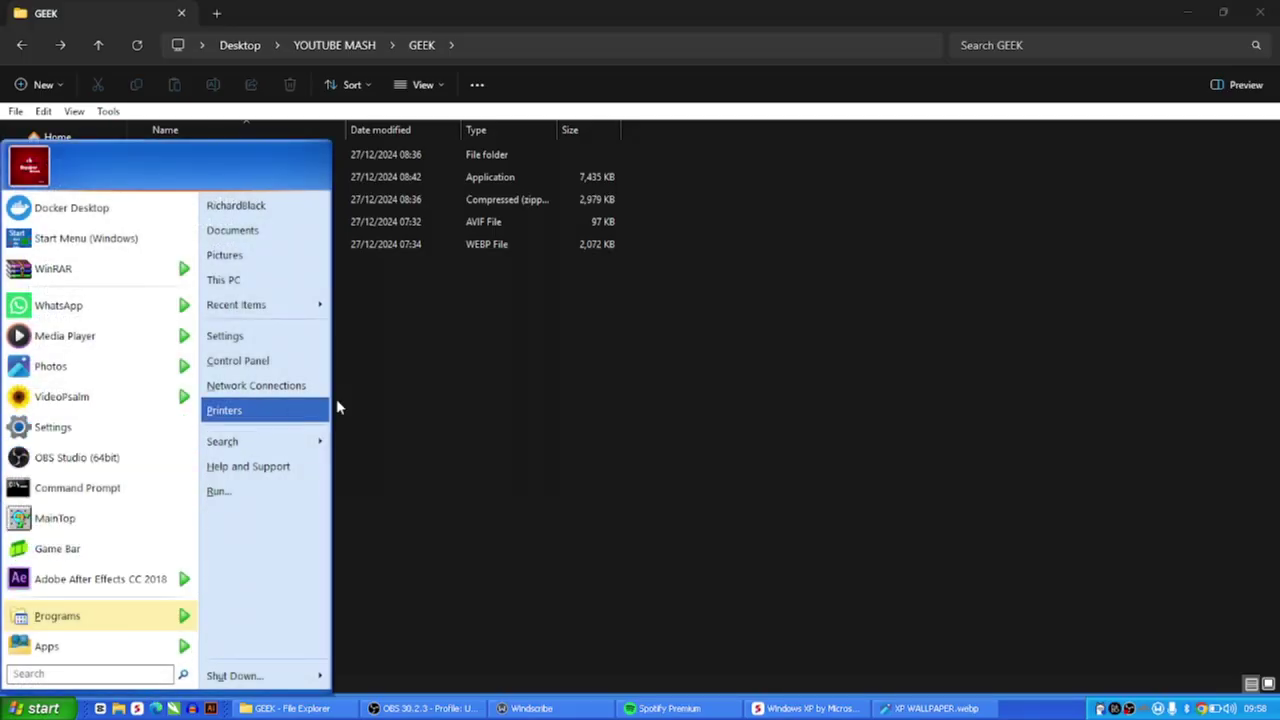
pyautogui.click(497, 512)
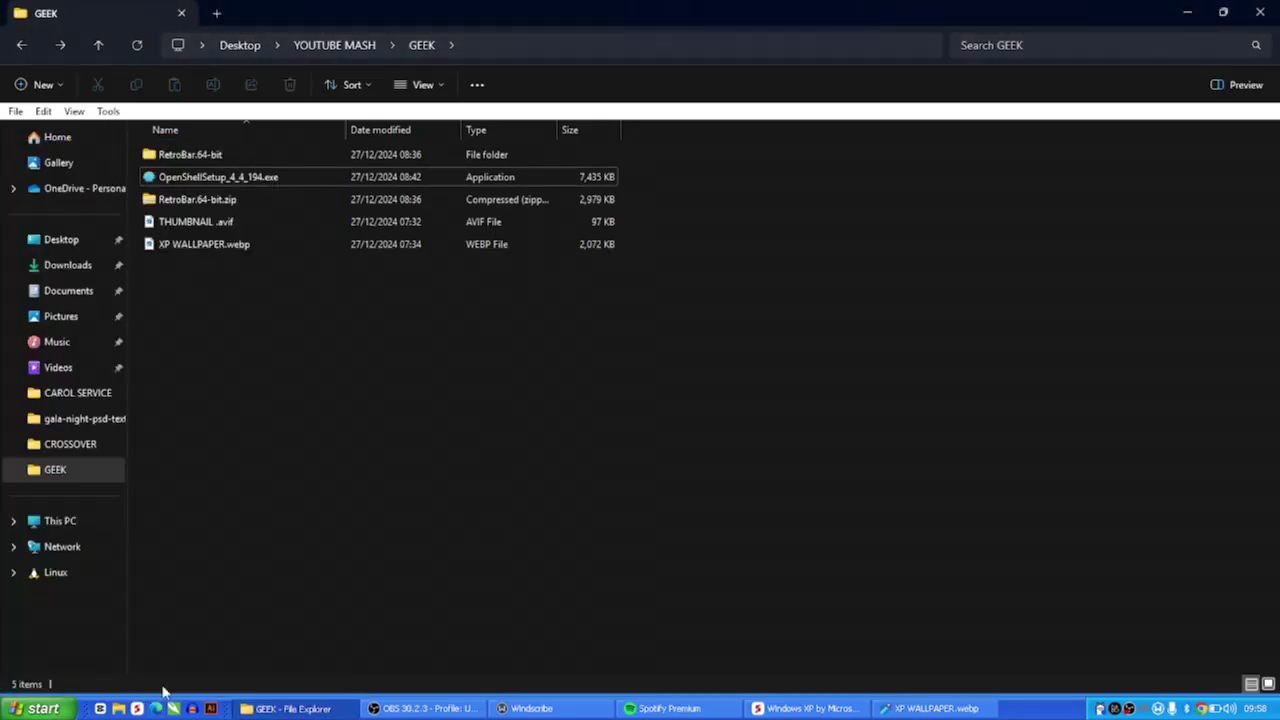